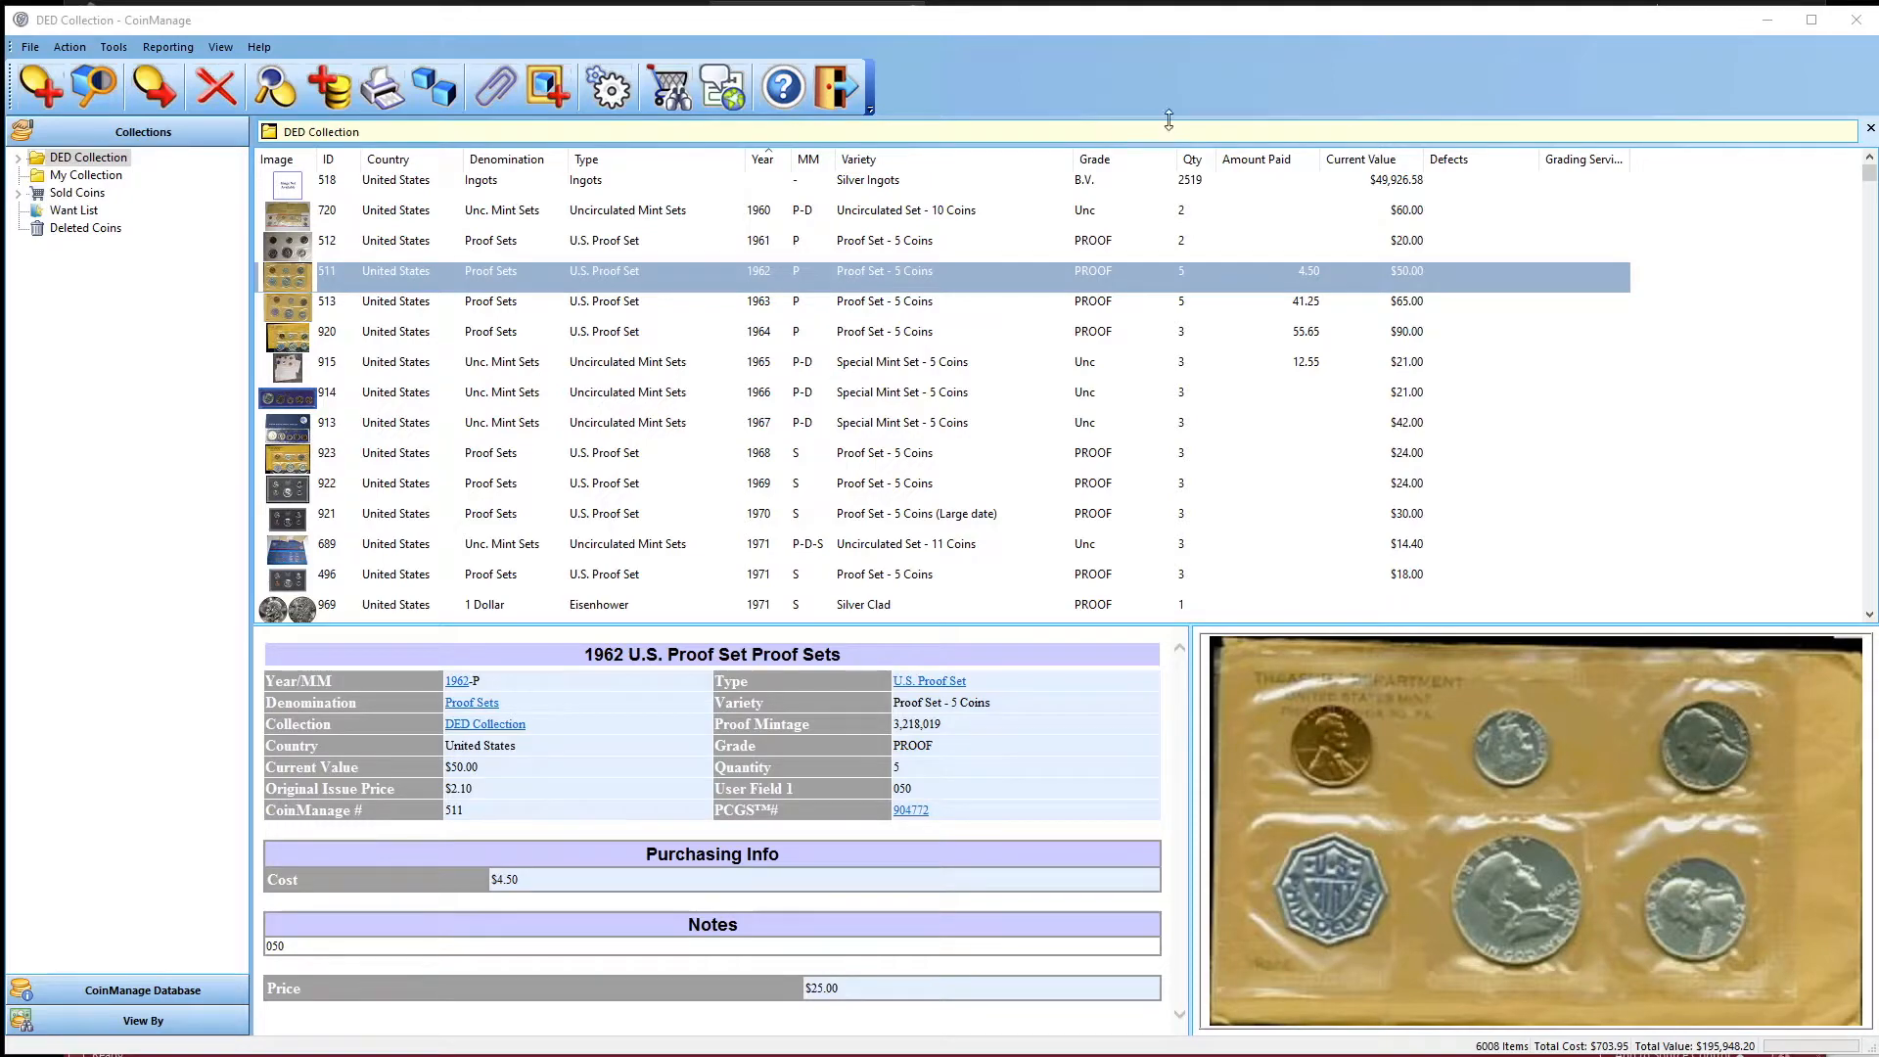
Step: Open the brother-test.lbl label file for editing in the label designer
left_click(145, 53)
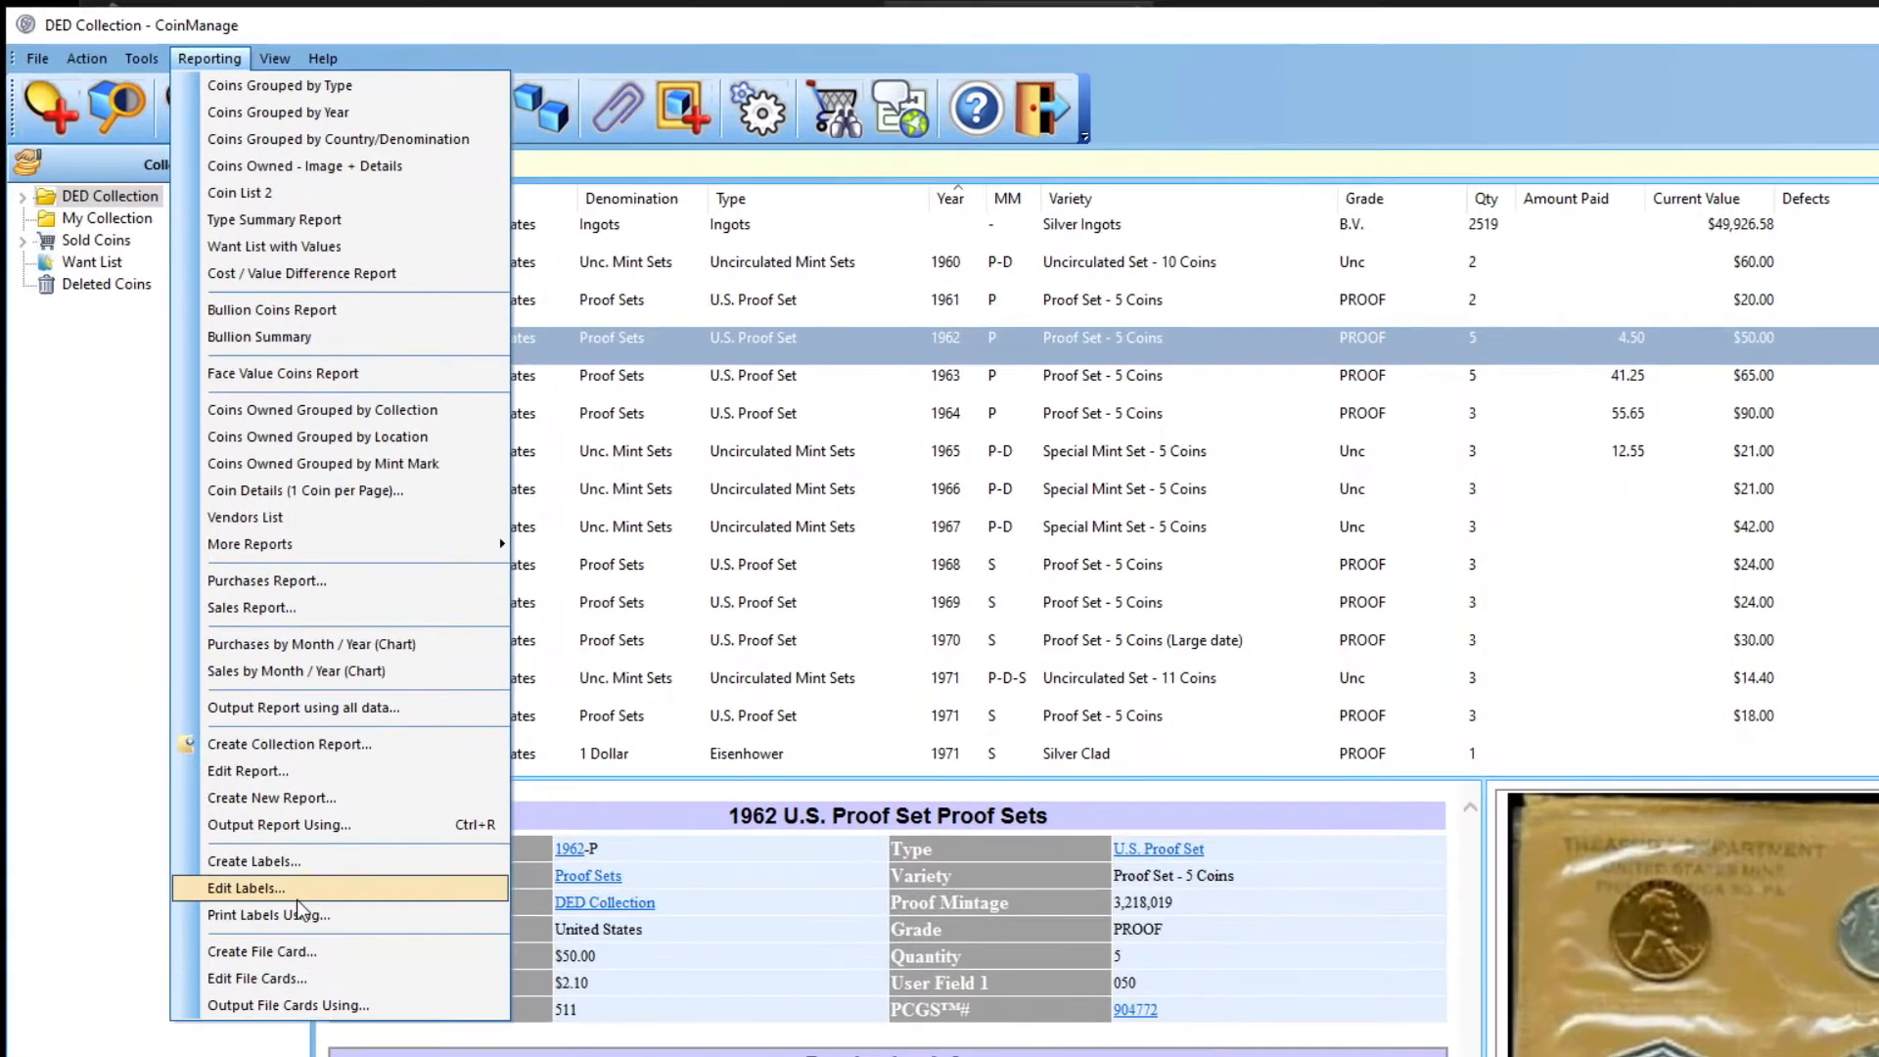
left_click(236, 719)
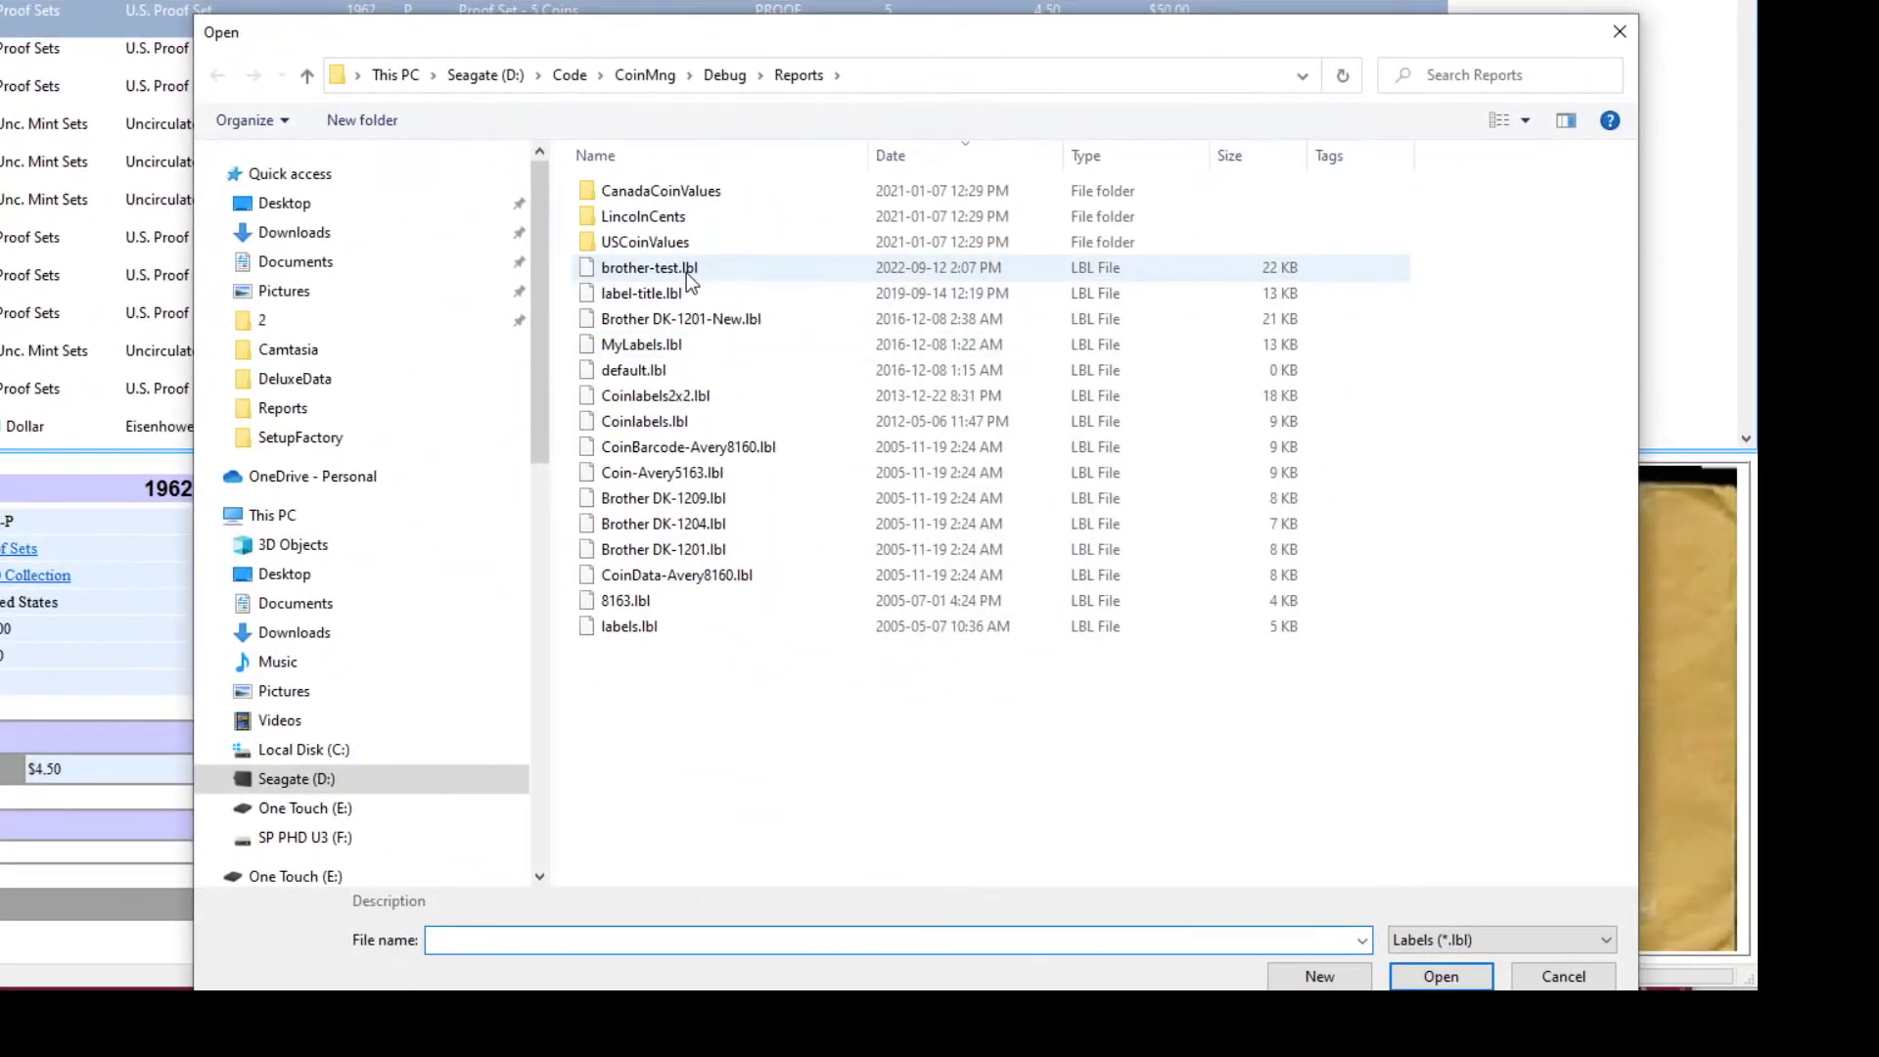
left_click(688, 274)
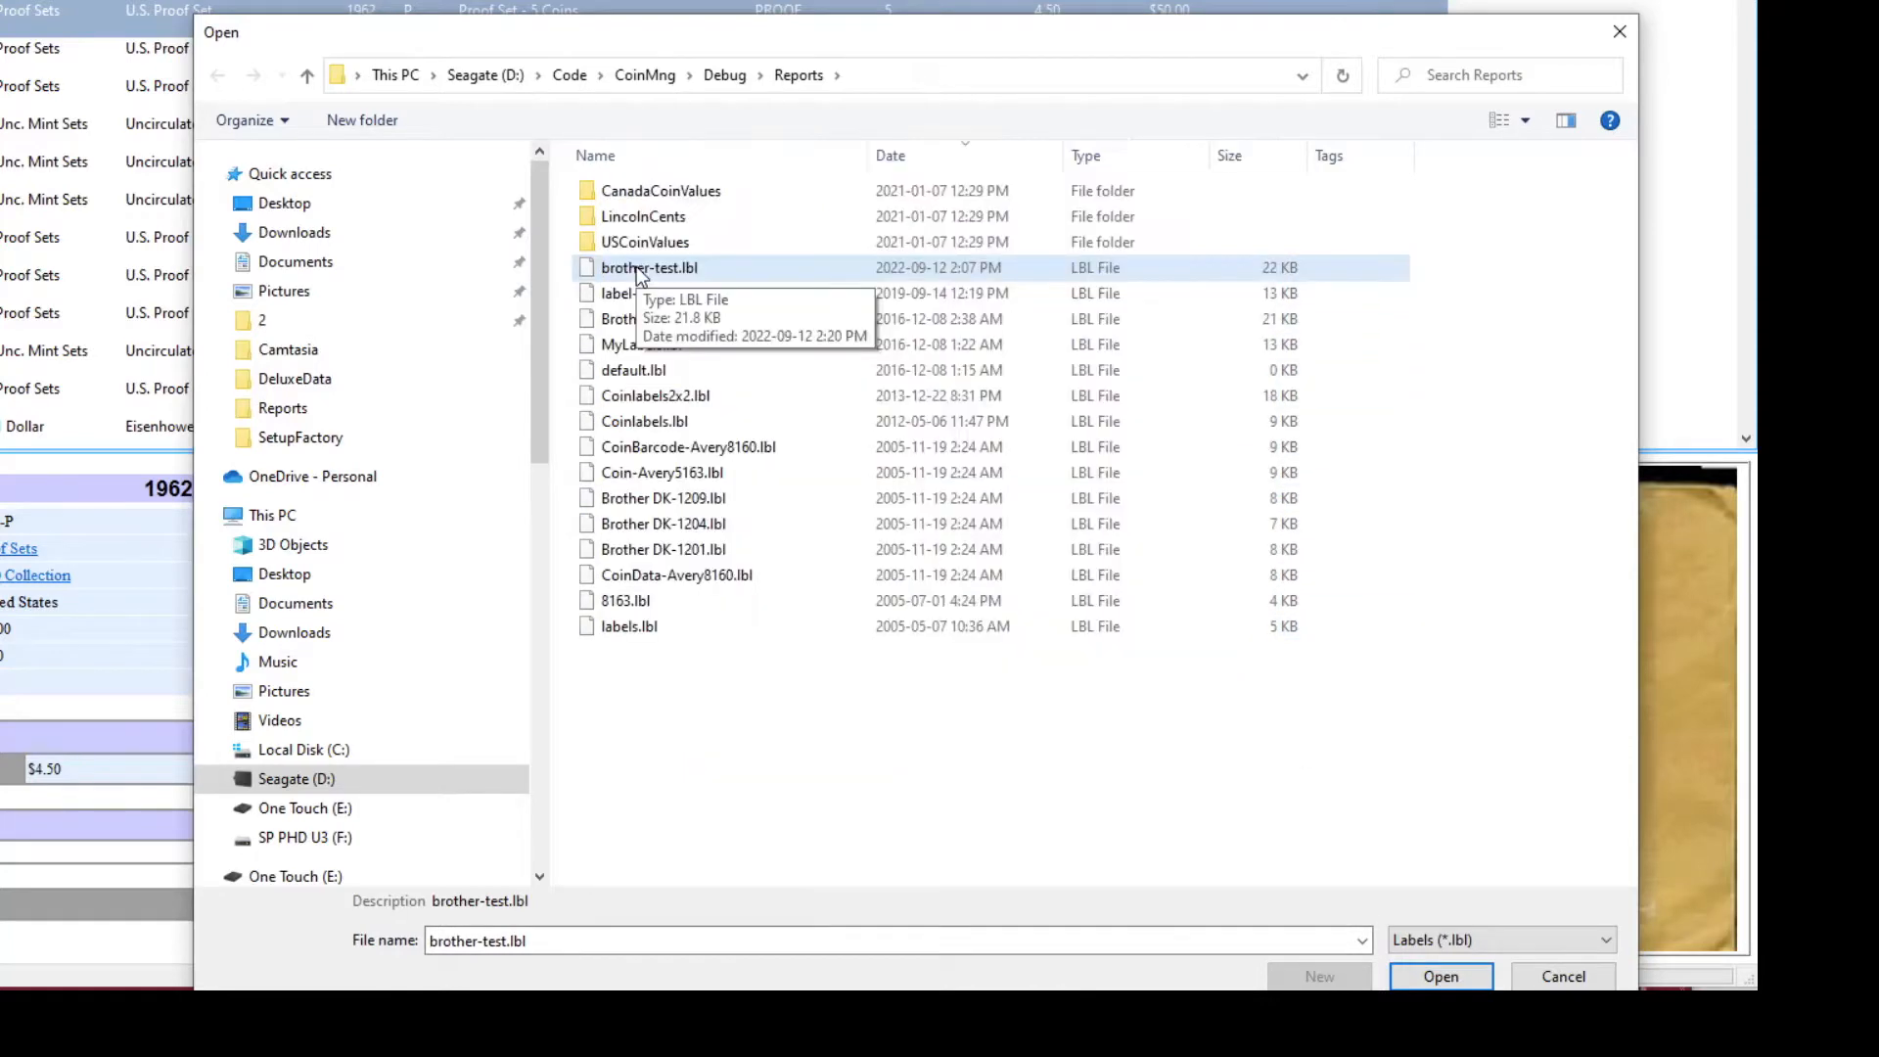
double_click(637, 268)
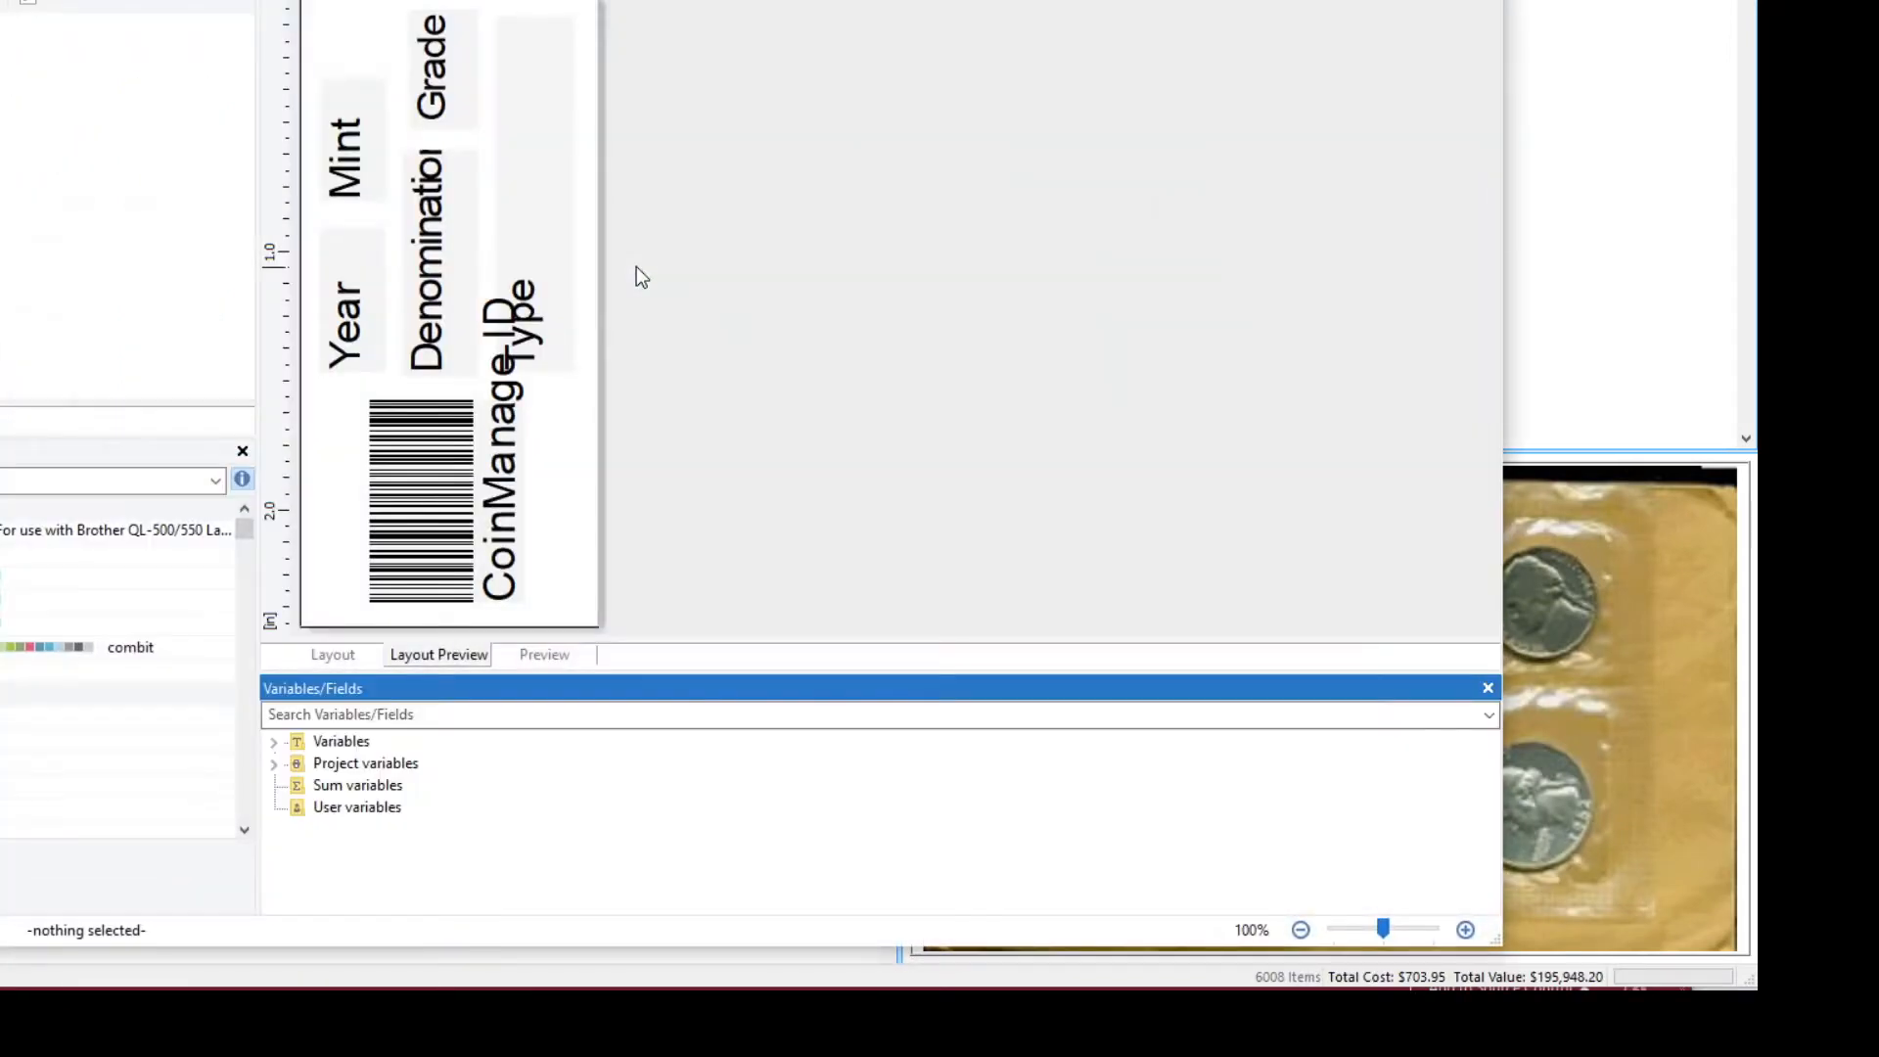
Step: Inspect the formula behind the label's barcode without changing it, and close the label designer
left_click(458, 476)
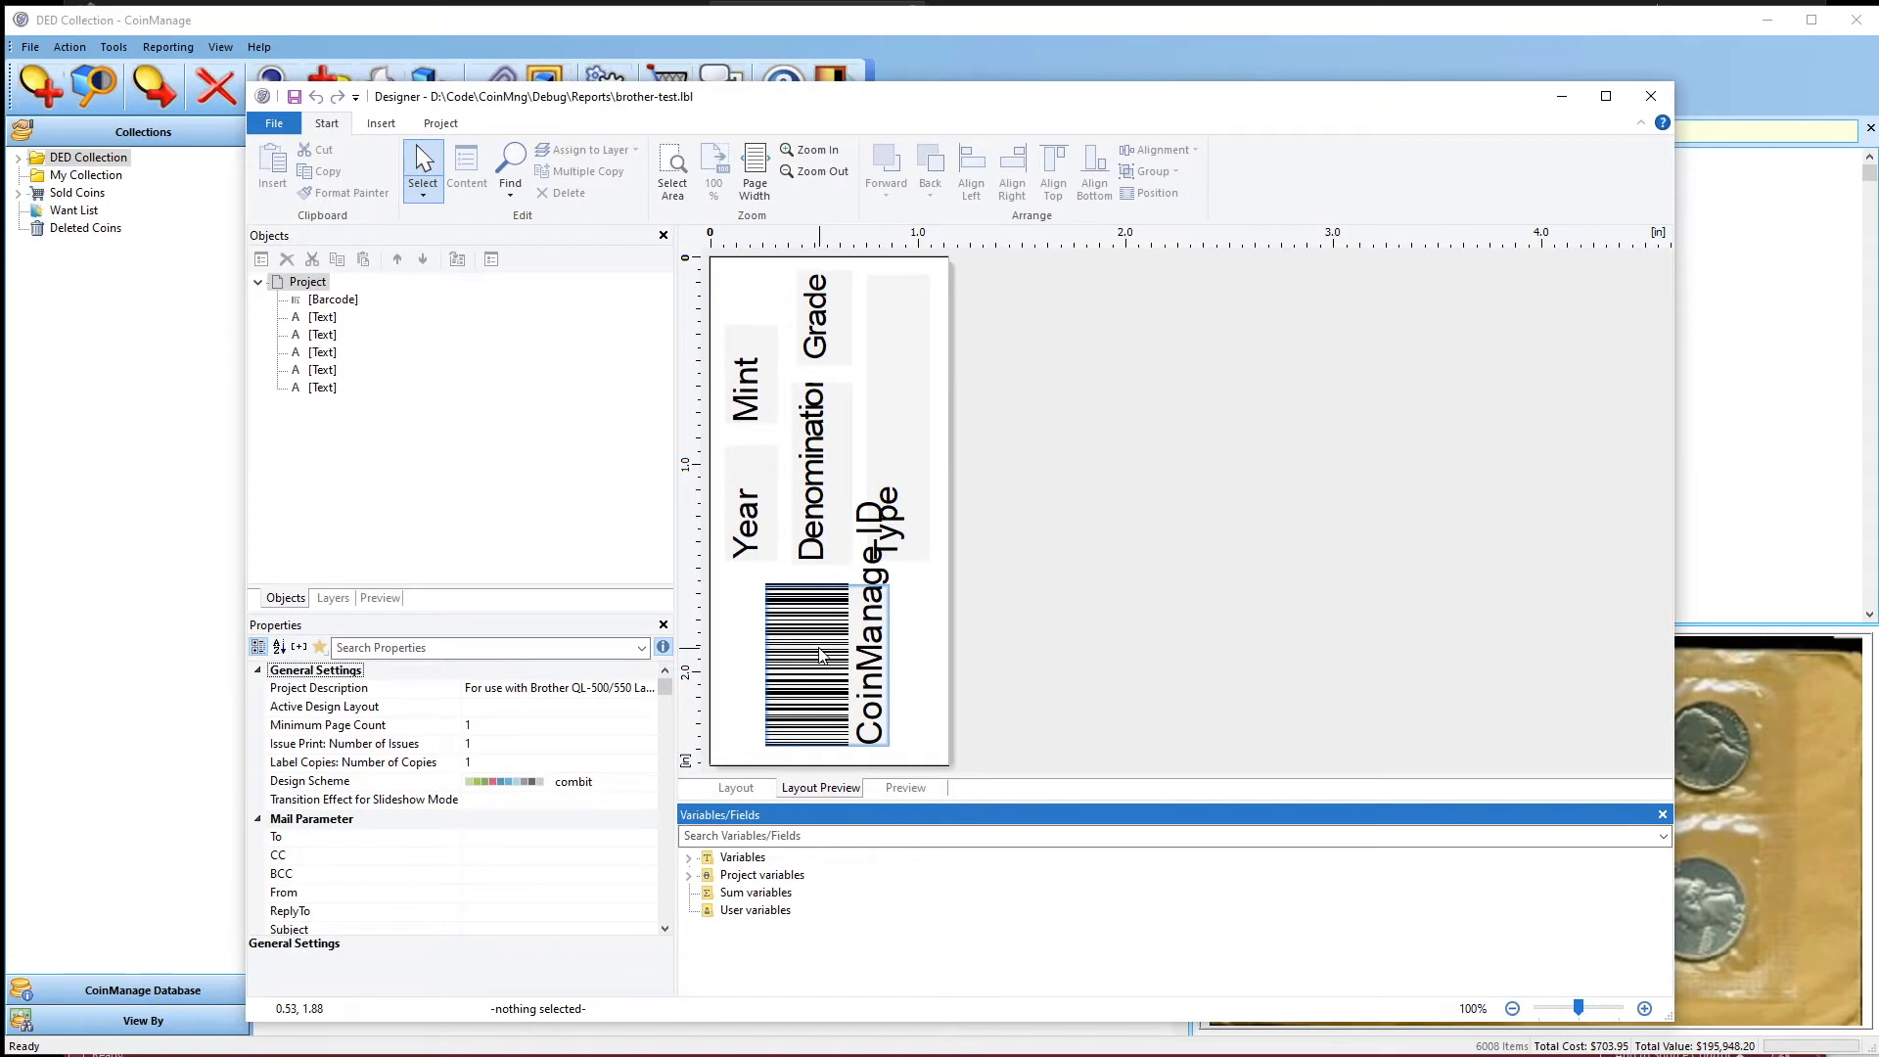
double_click(820, 655)
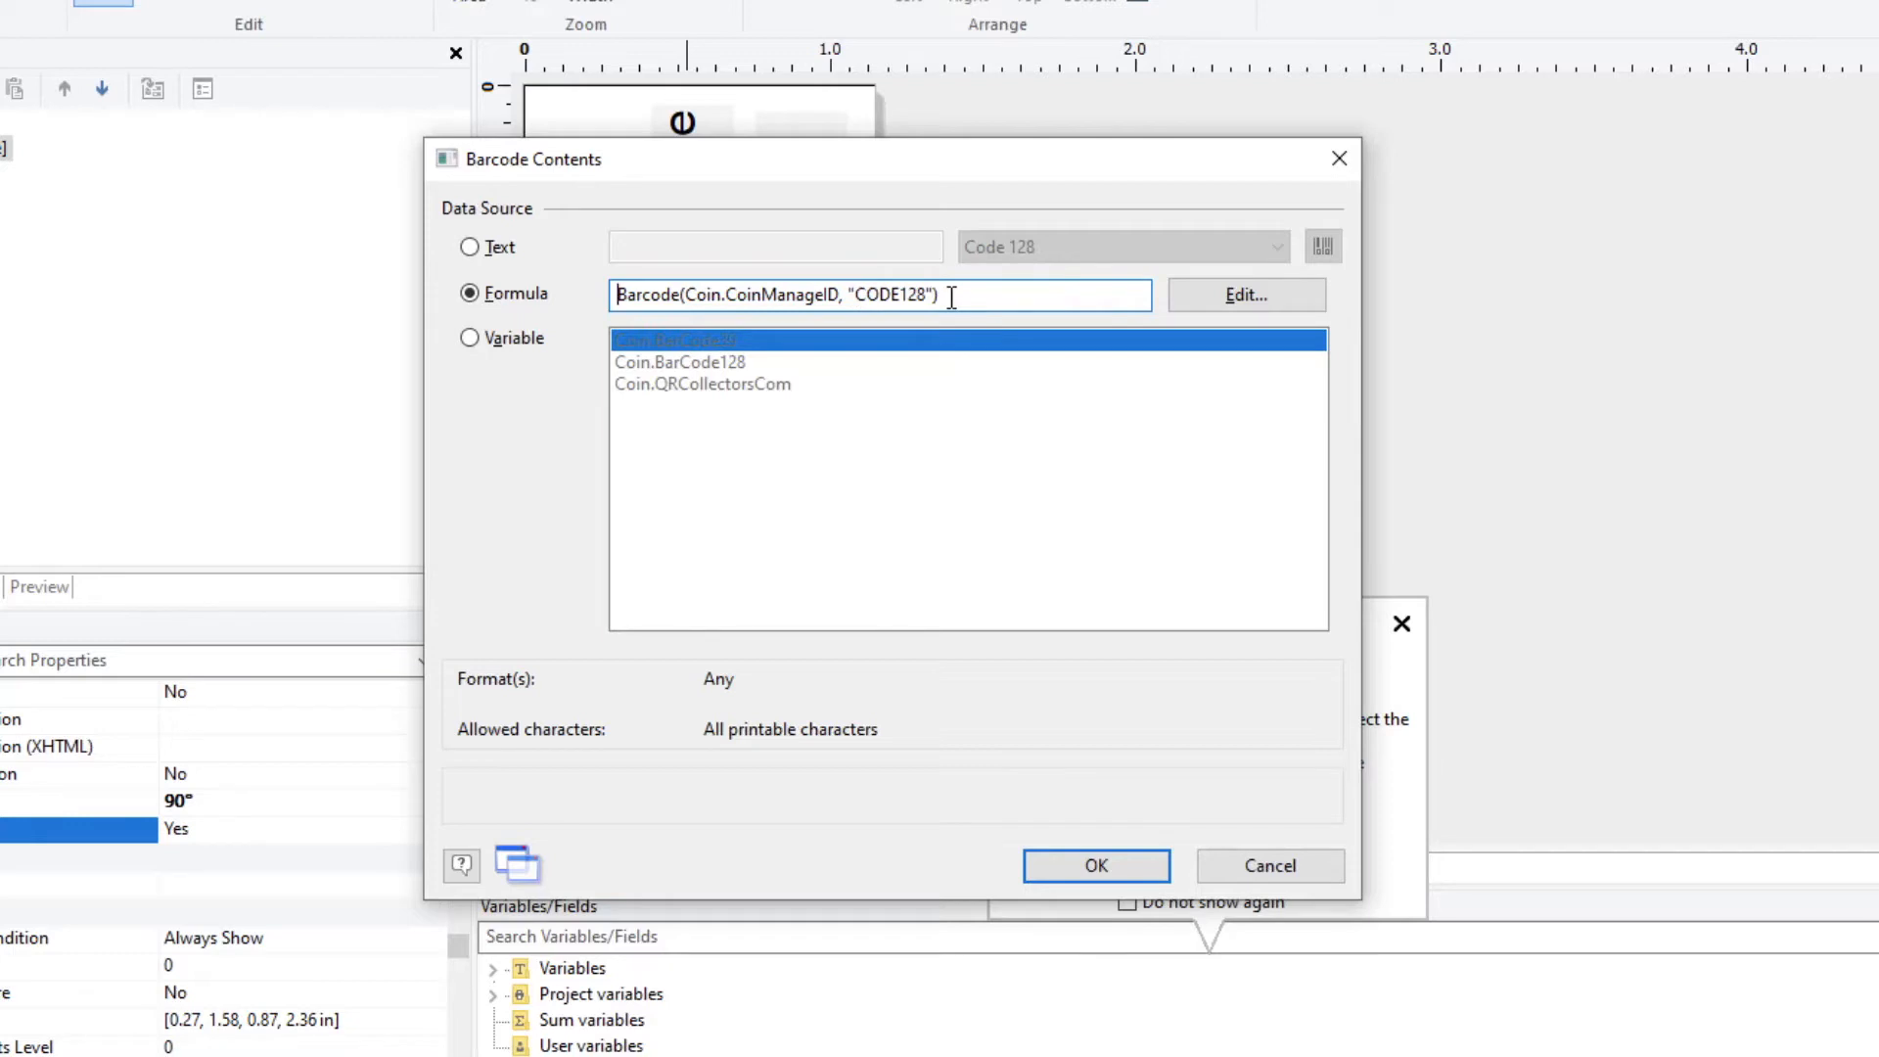
left_click(1272, 865)
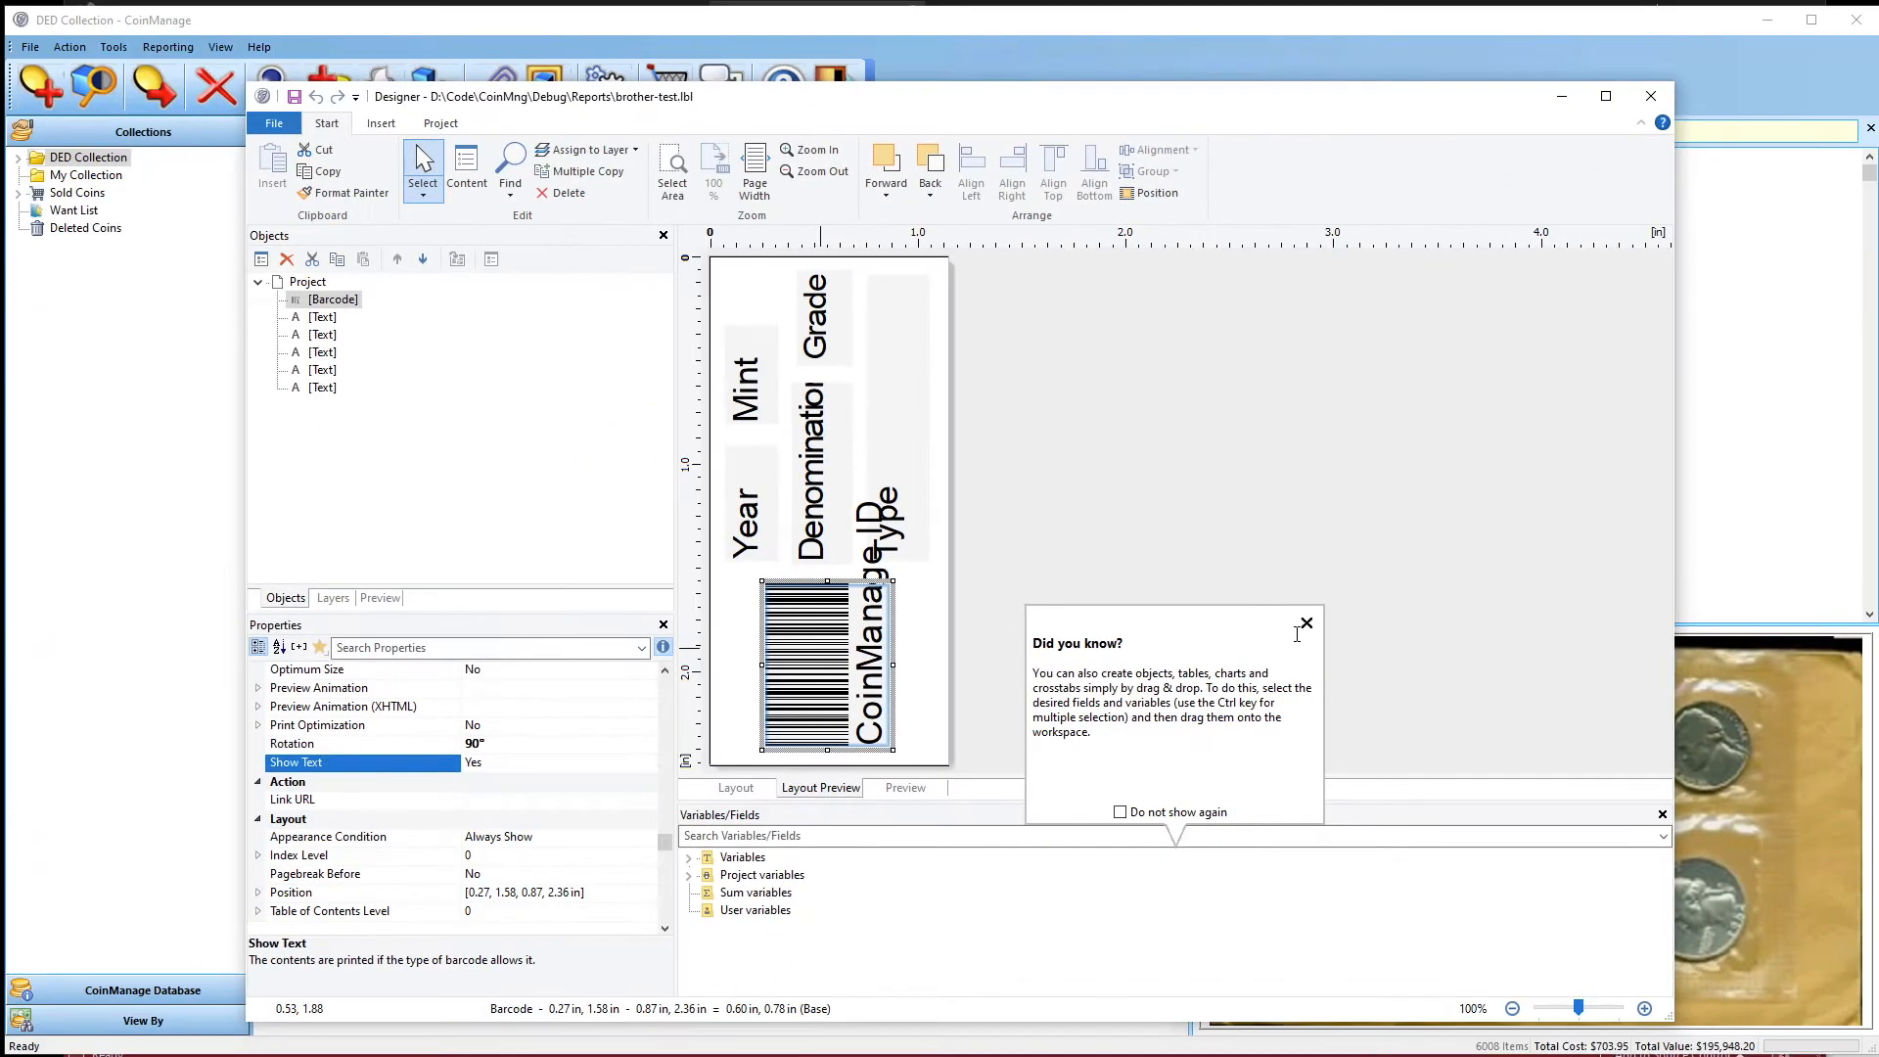
left_click(1306, 629)
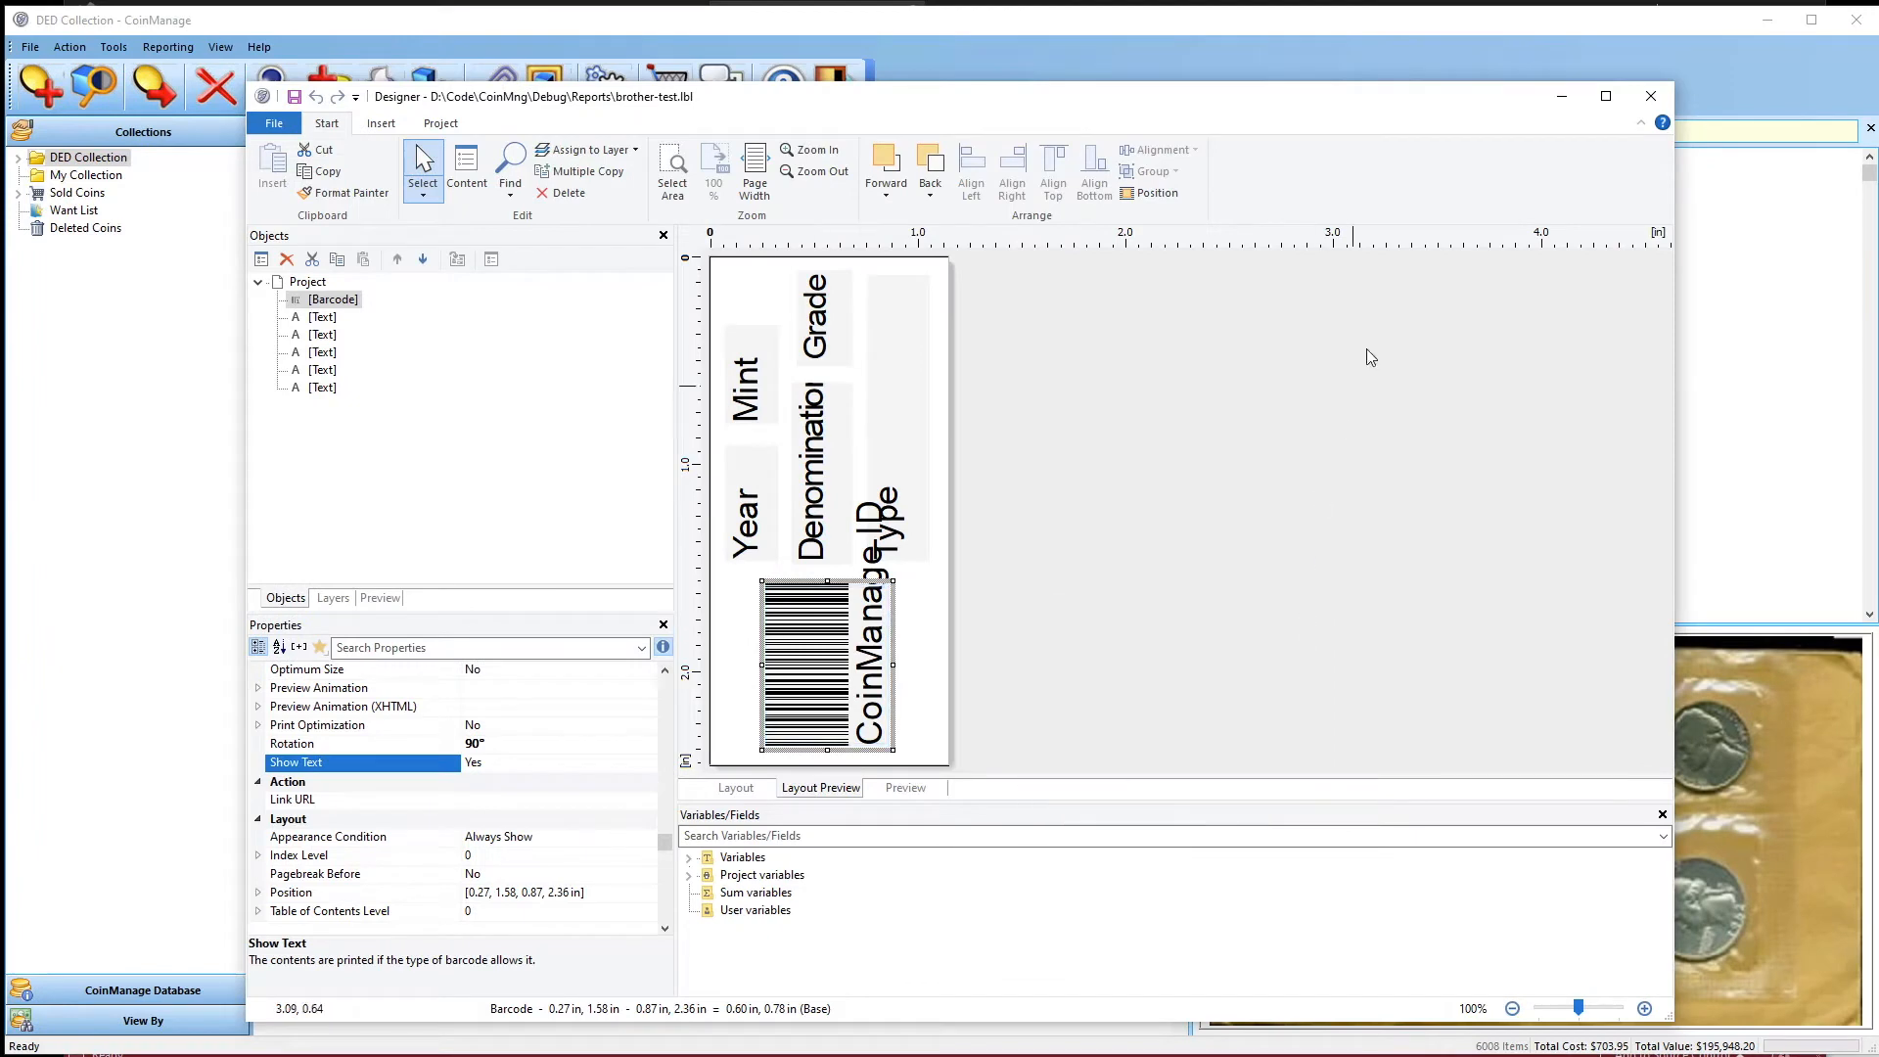
left_click(1644, 108)
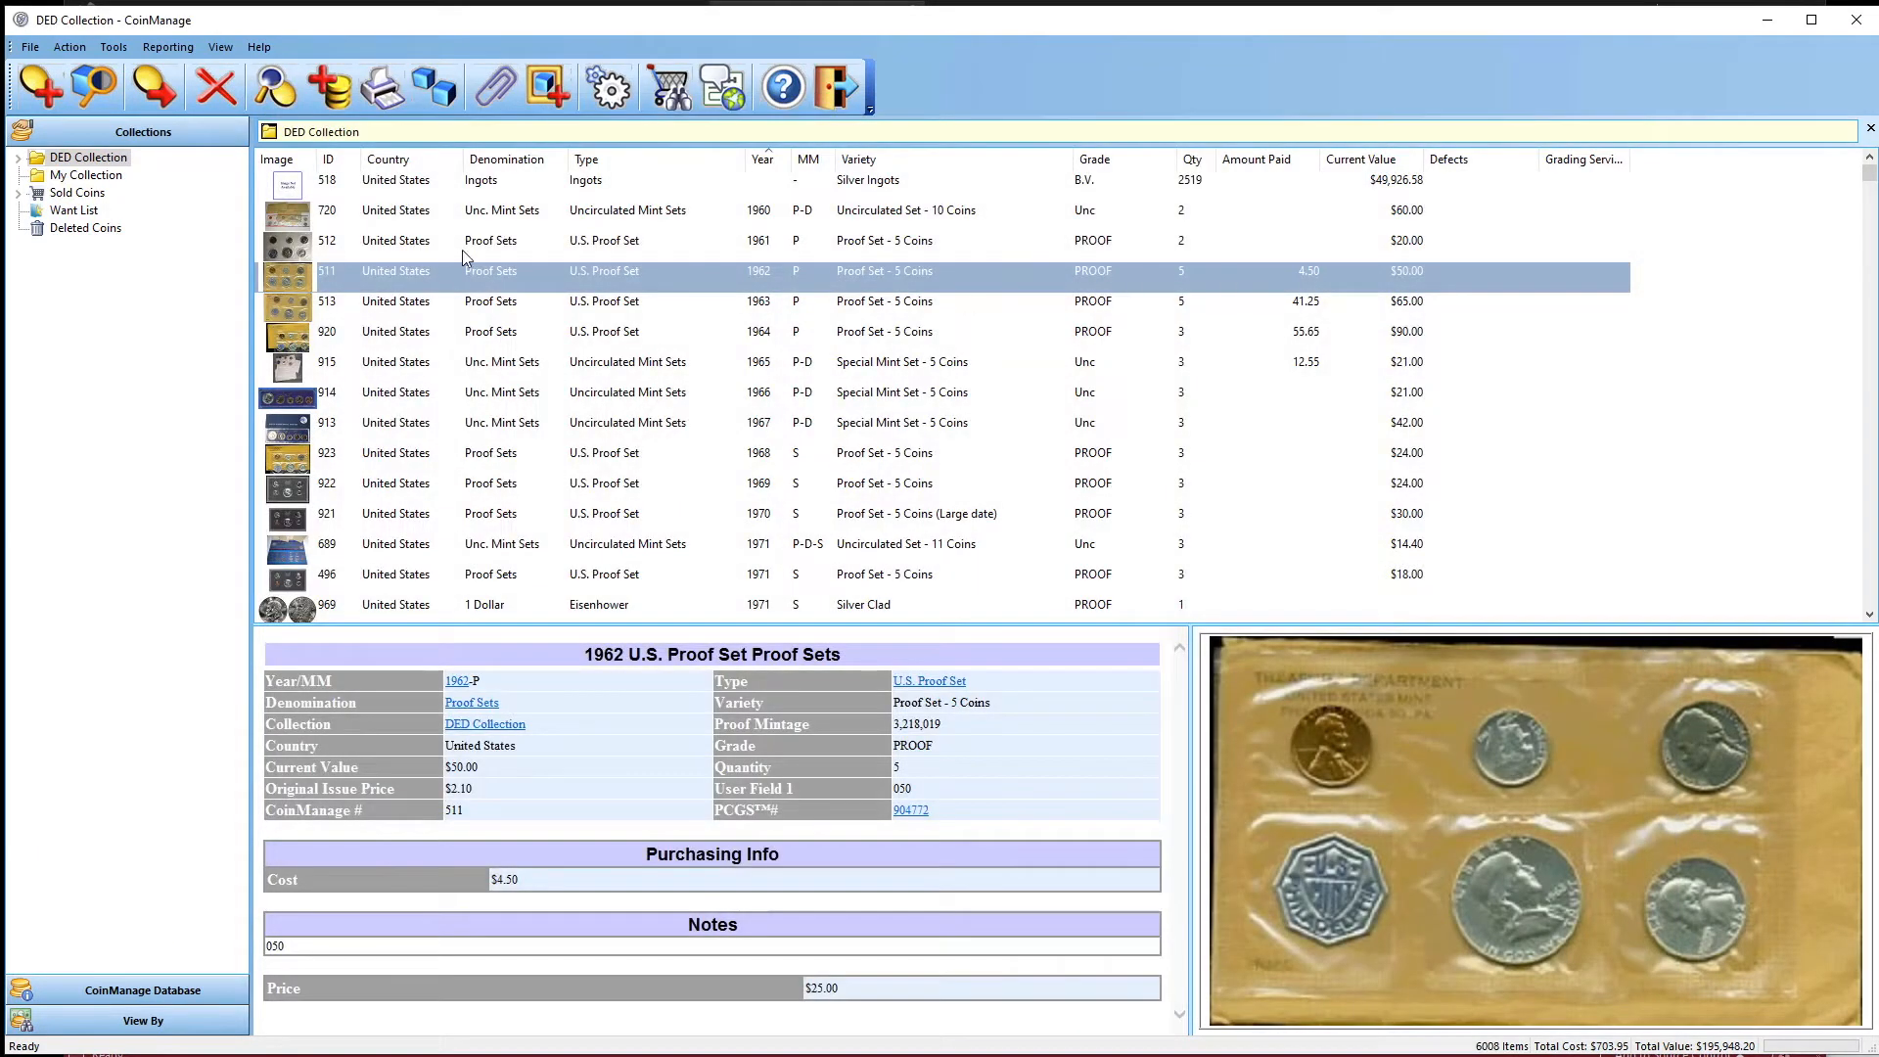
Step: Start printing labels for the four consecutive sets from 1962 to 1965, using the brother-test.lbl label file
left_click(464, 250)
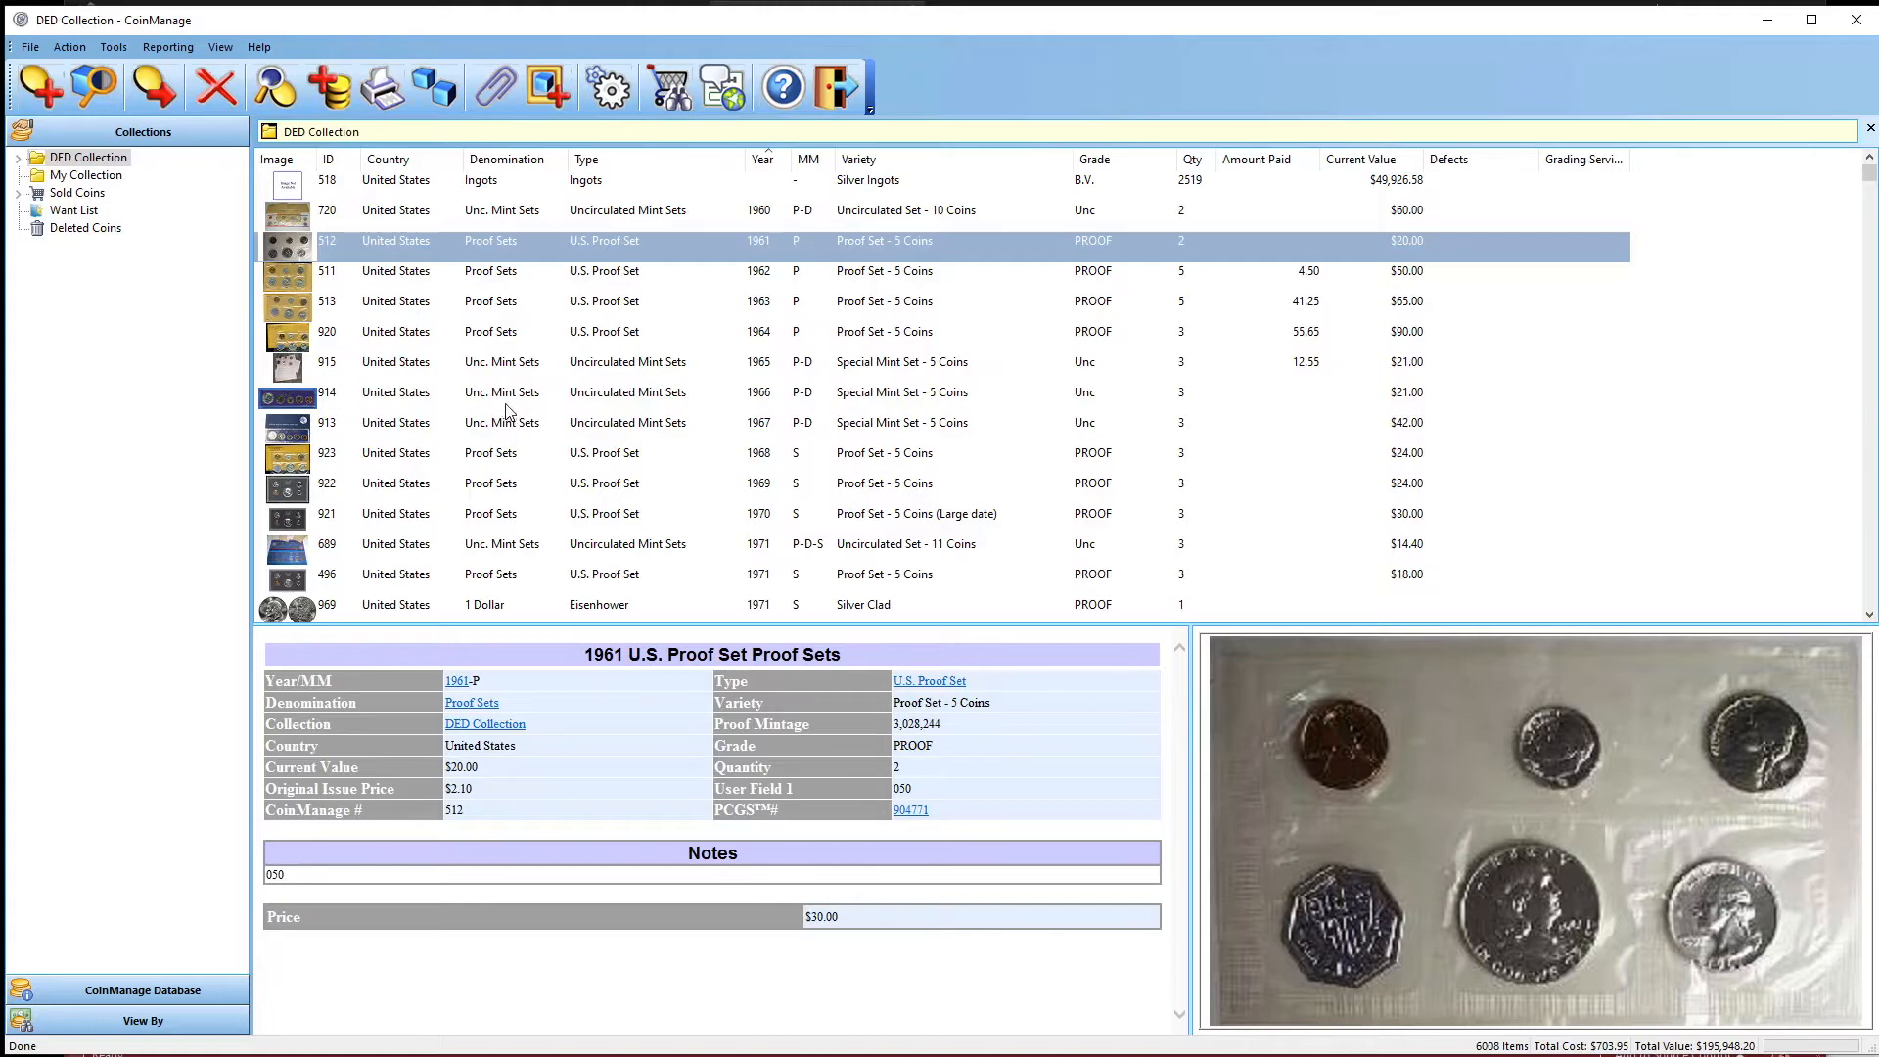
left_click(527, 270)
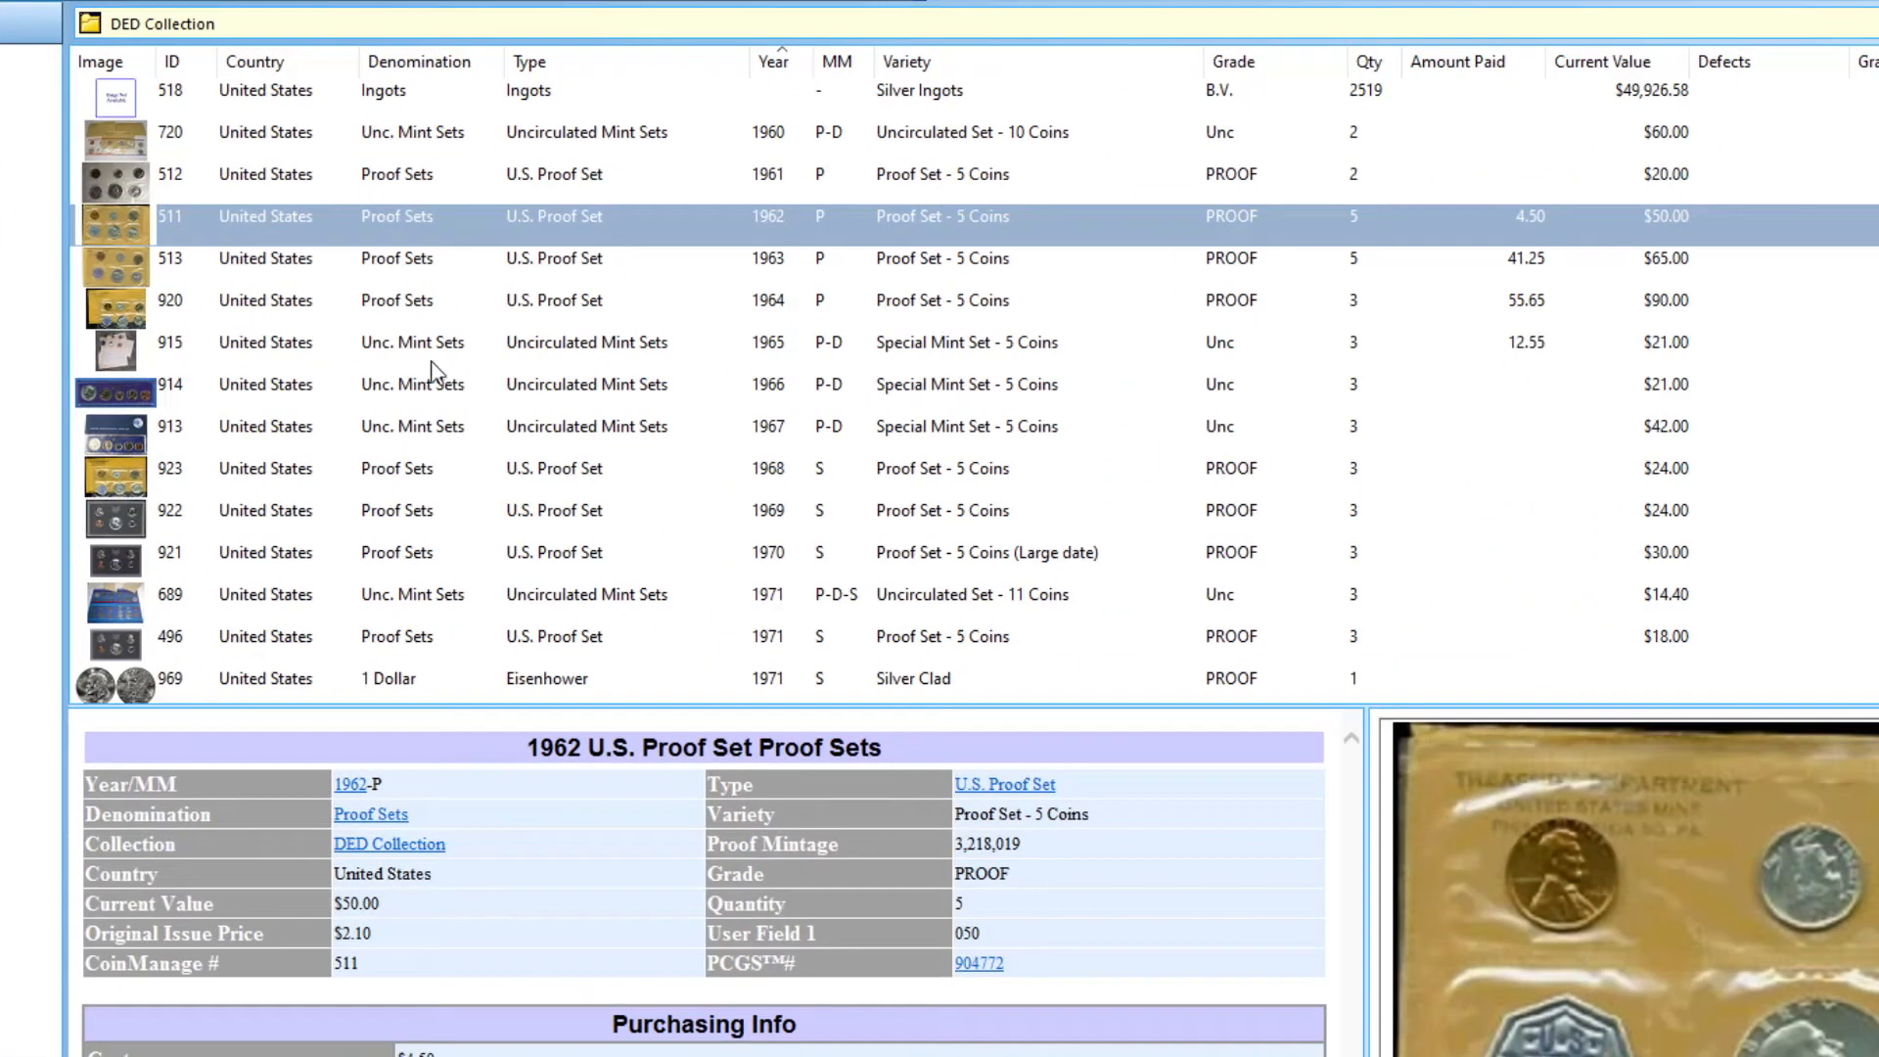
left_click(510, 362, "shift")
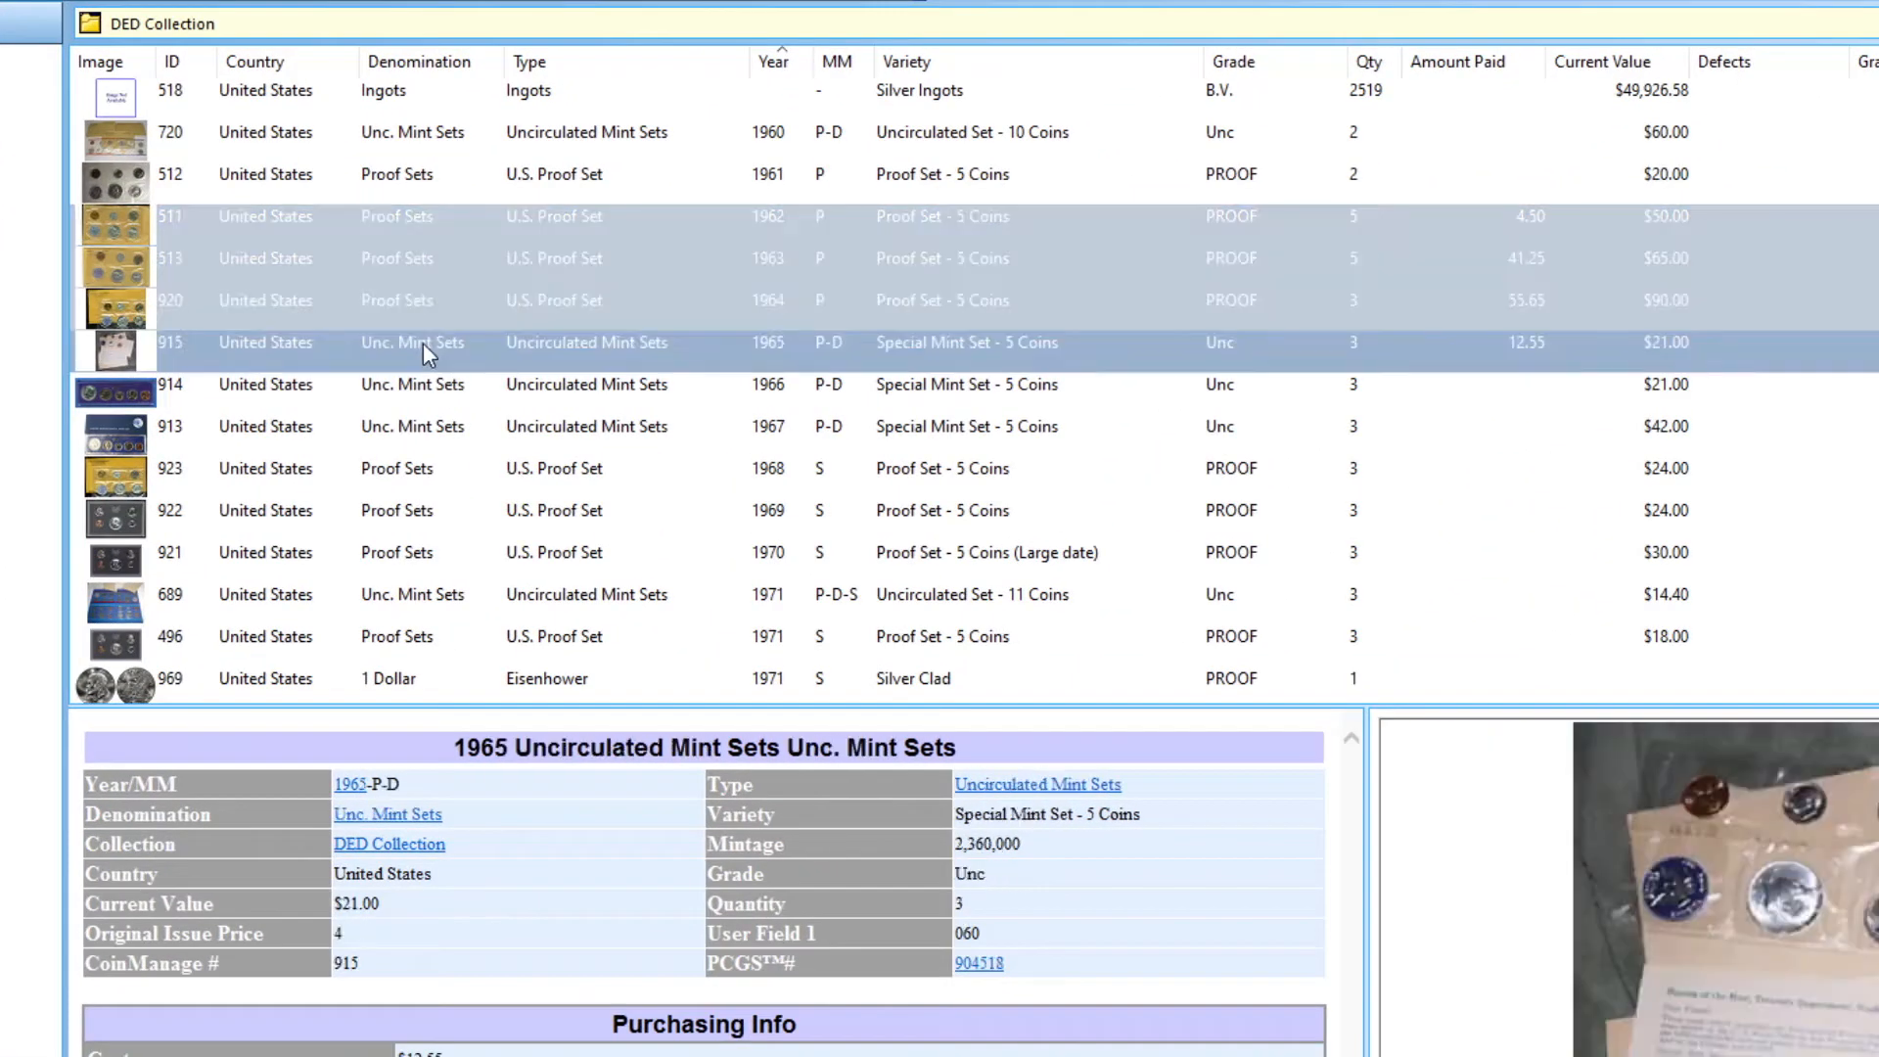
right_click(422, 342)
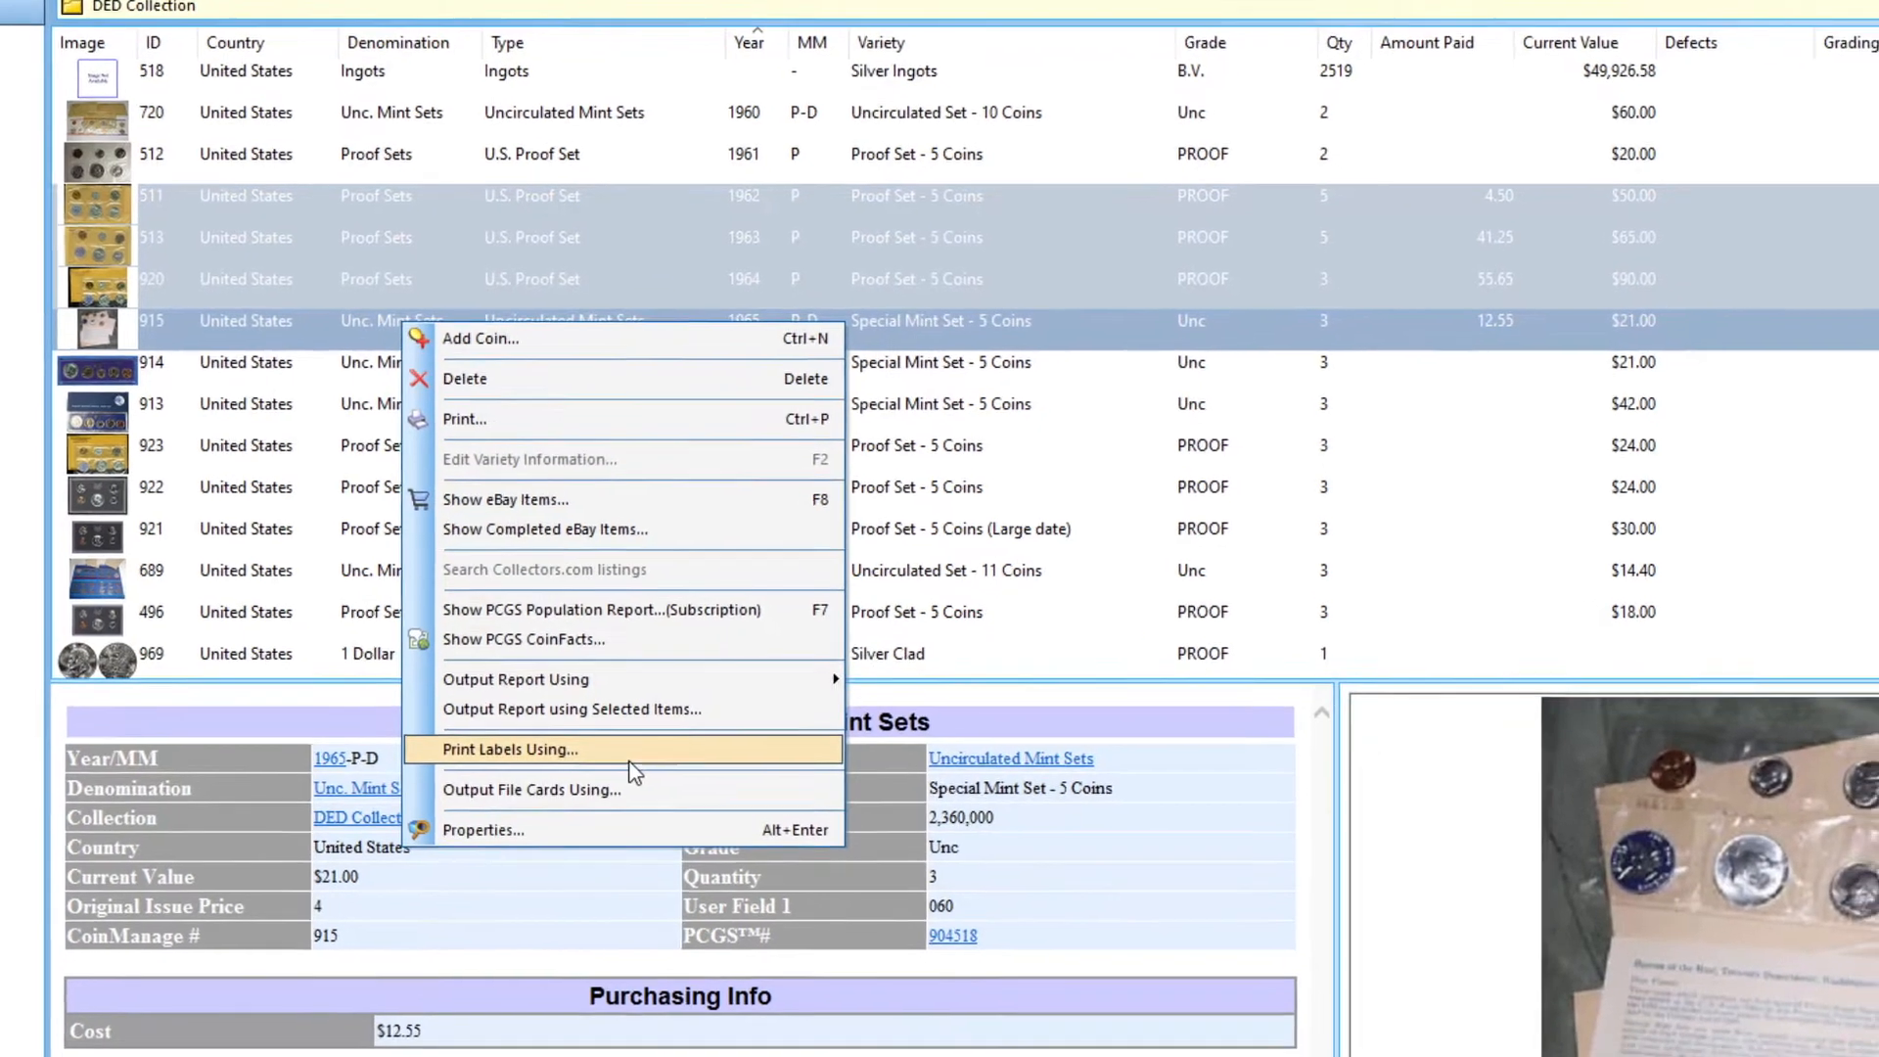
left_click(669, 774)
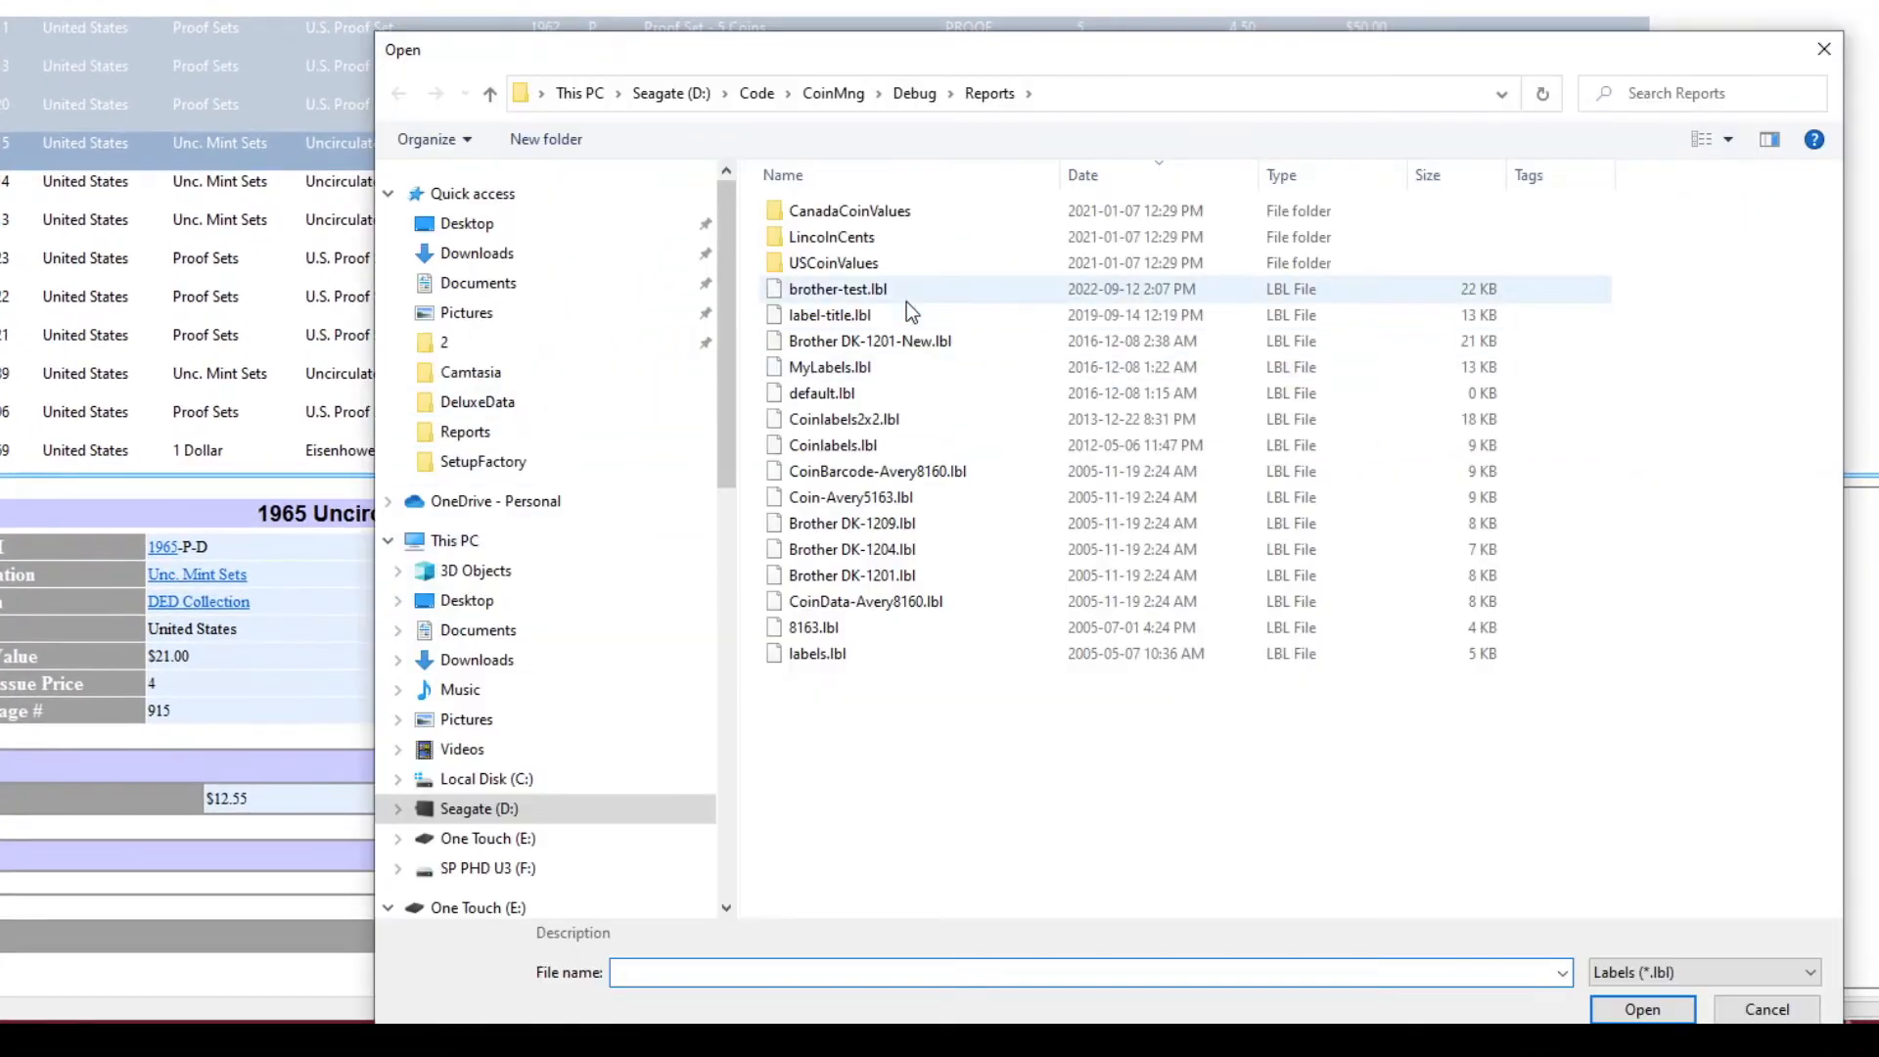
left_click(898, 293)
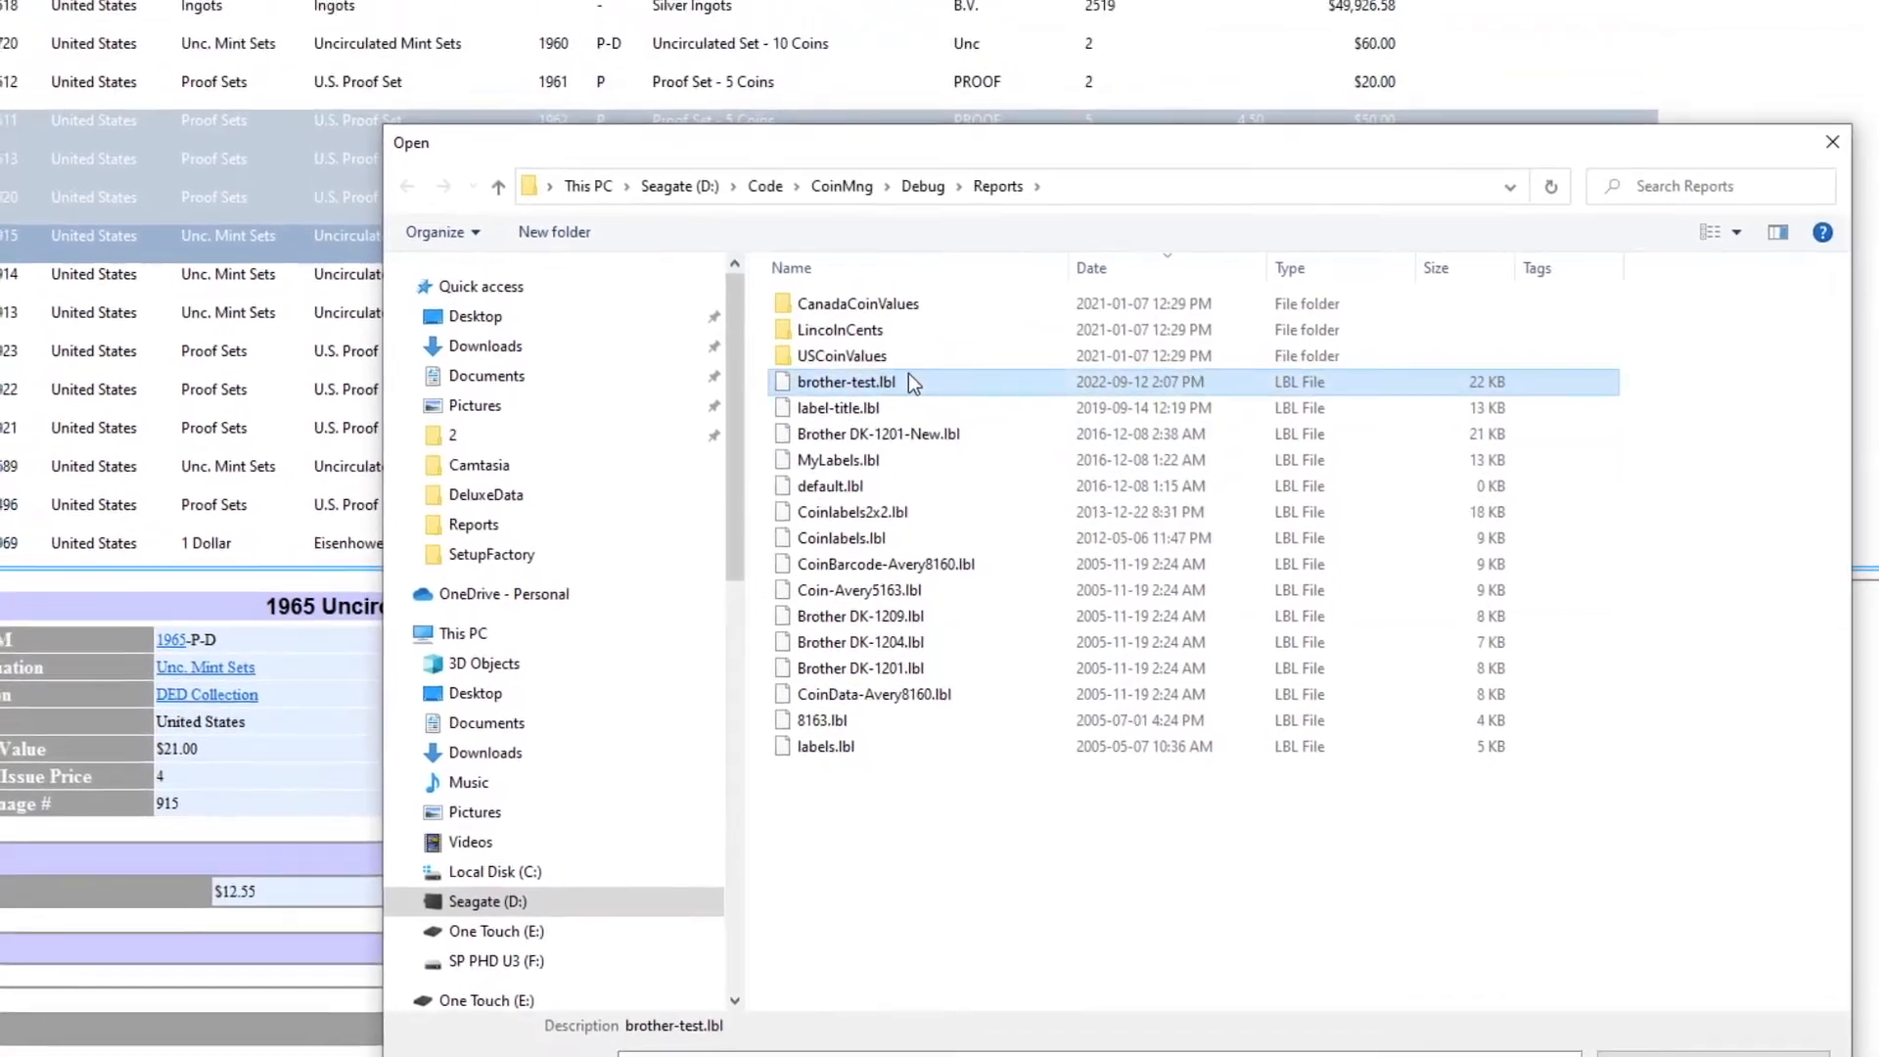
double_click(906, 290)
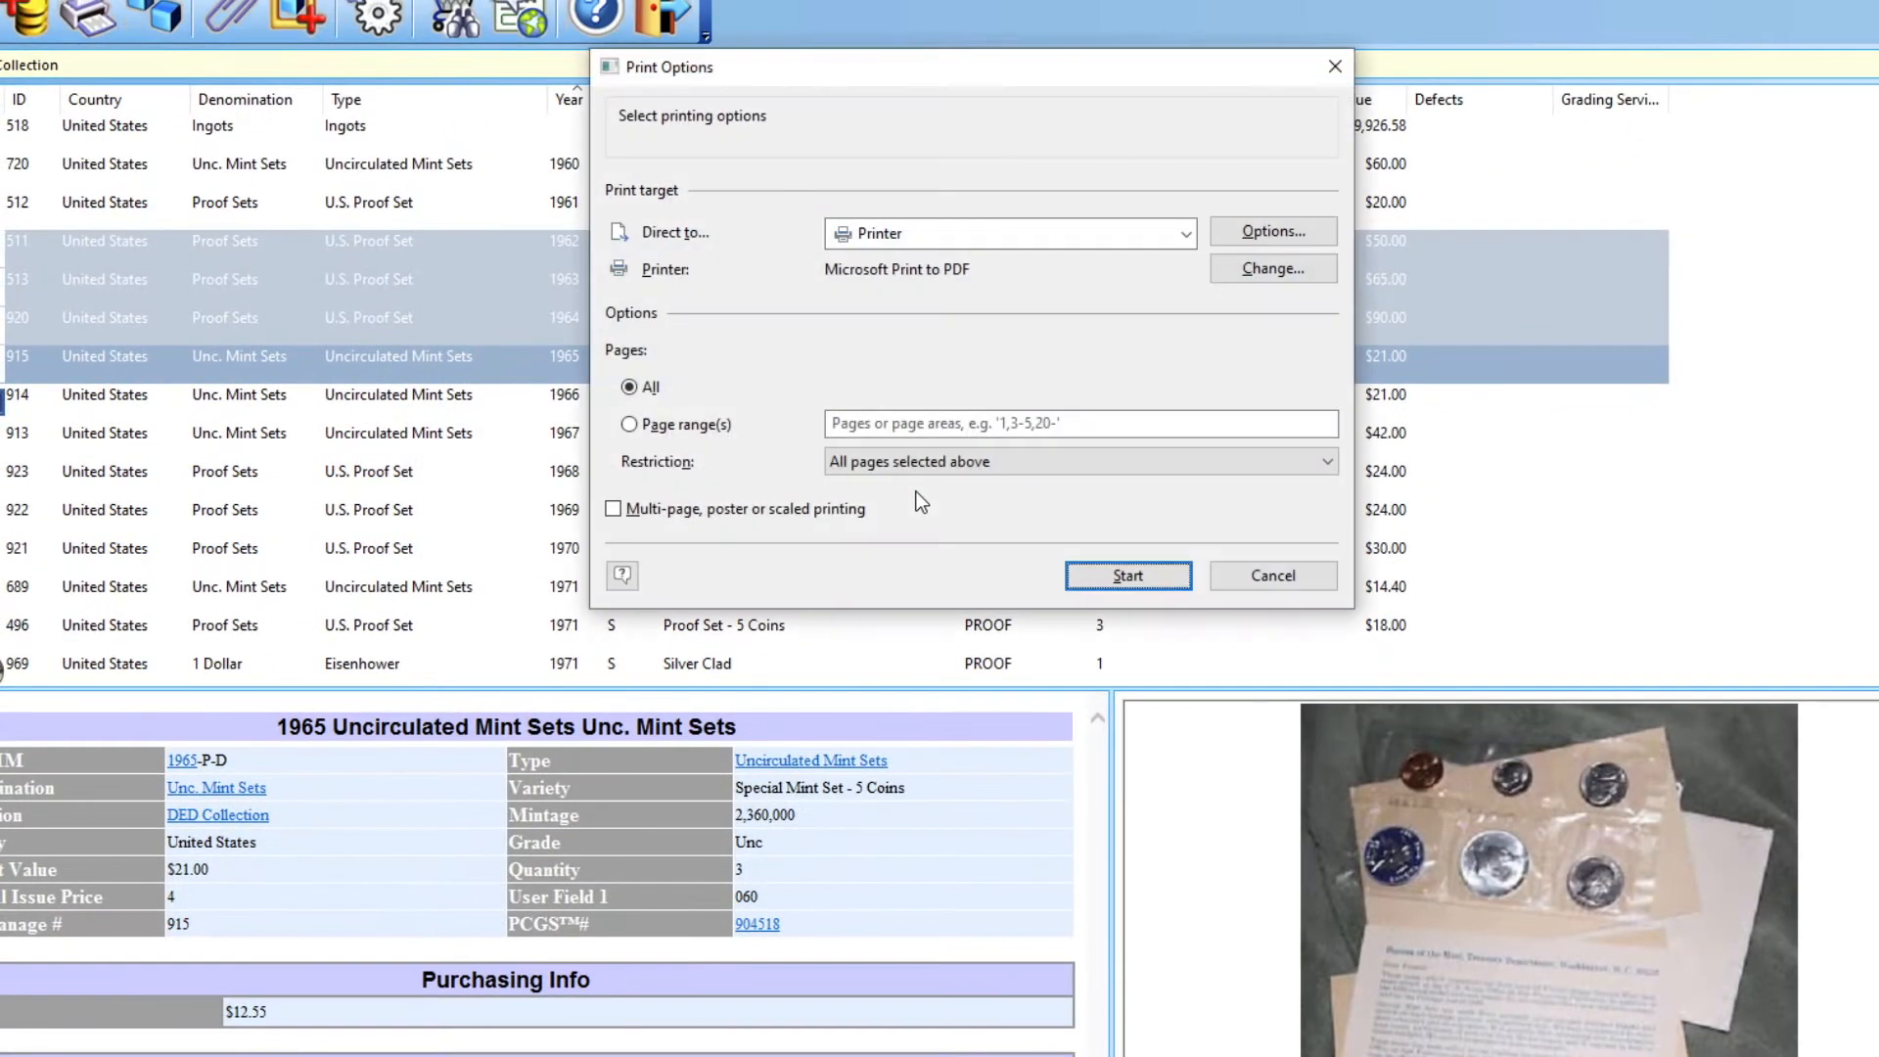
Step: Direct the label output to Preview and generate all pages
left_click(1186, 245)
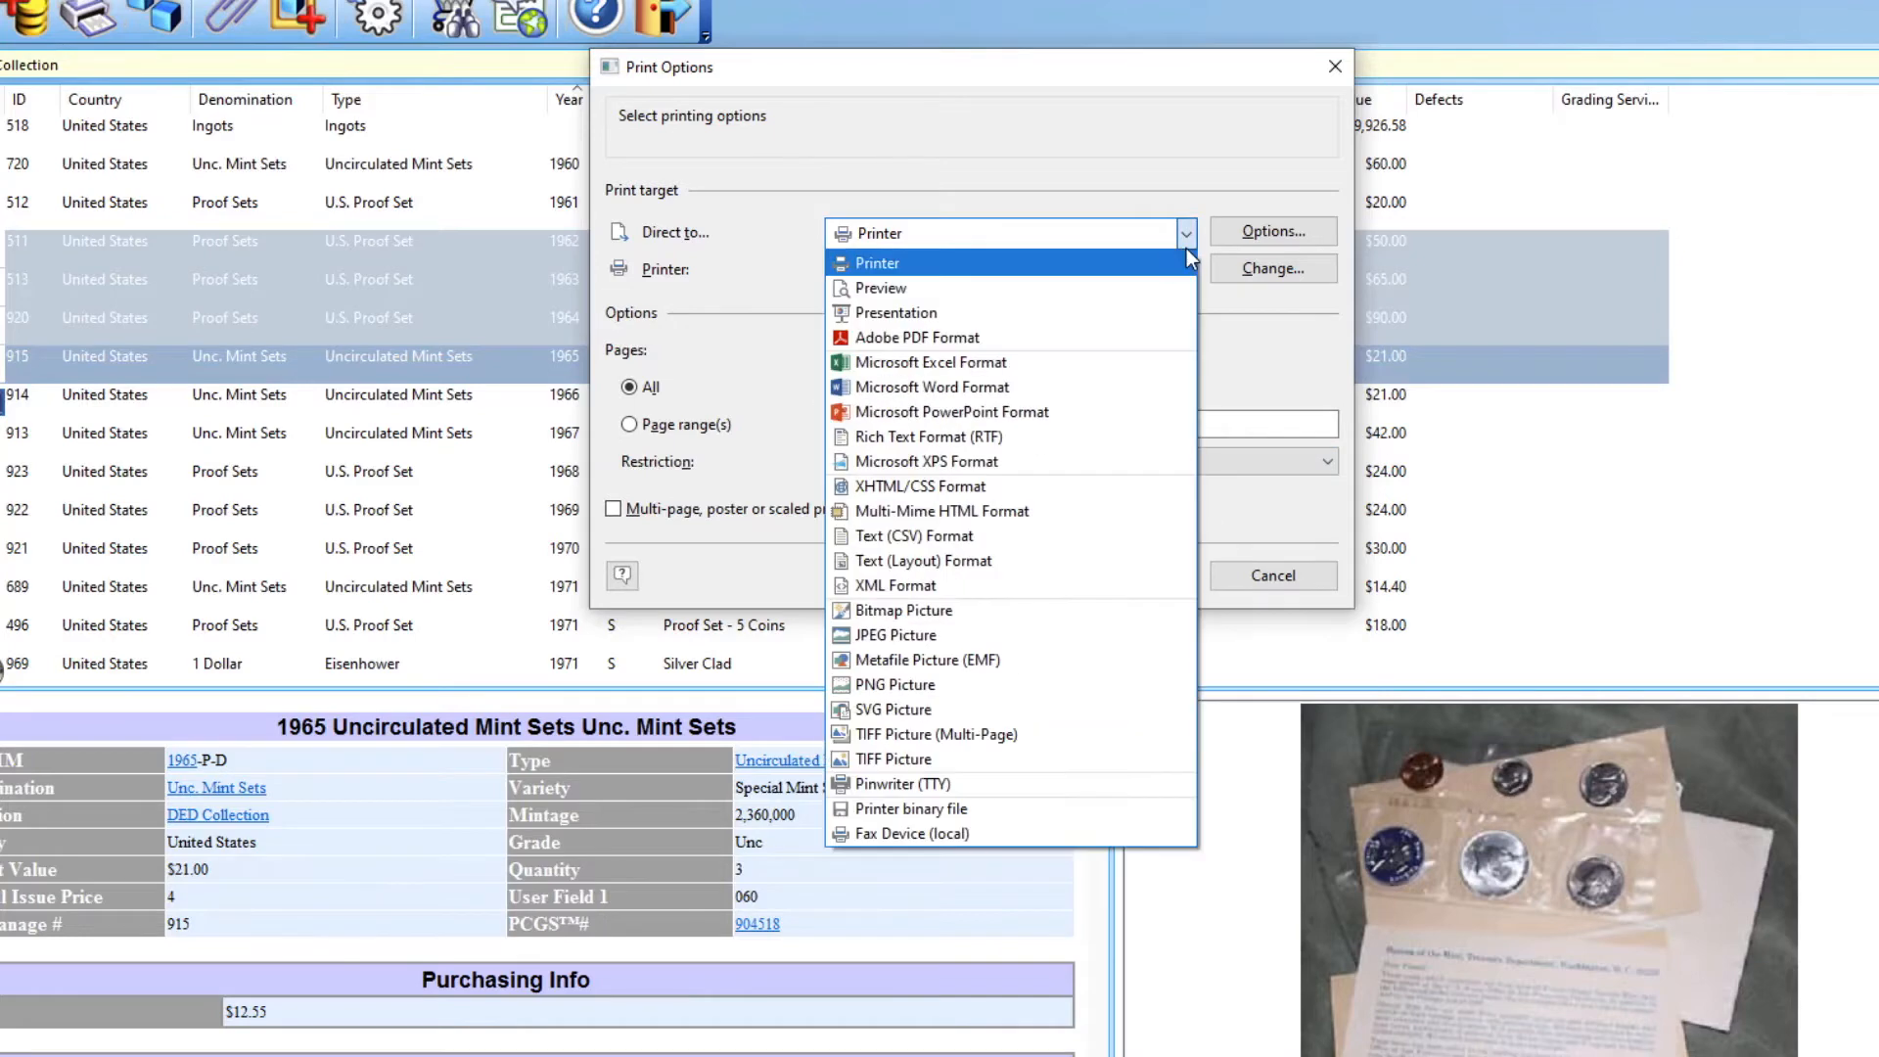
left_click(1086, 285)
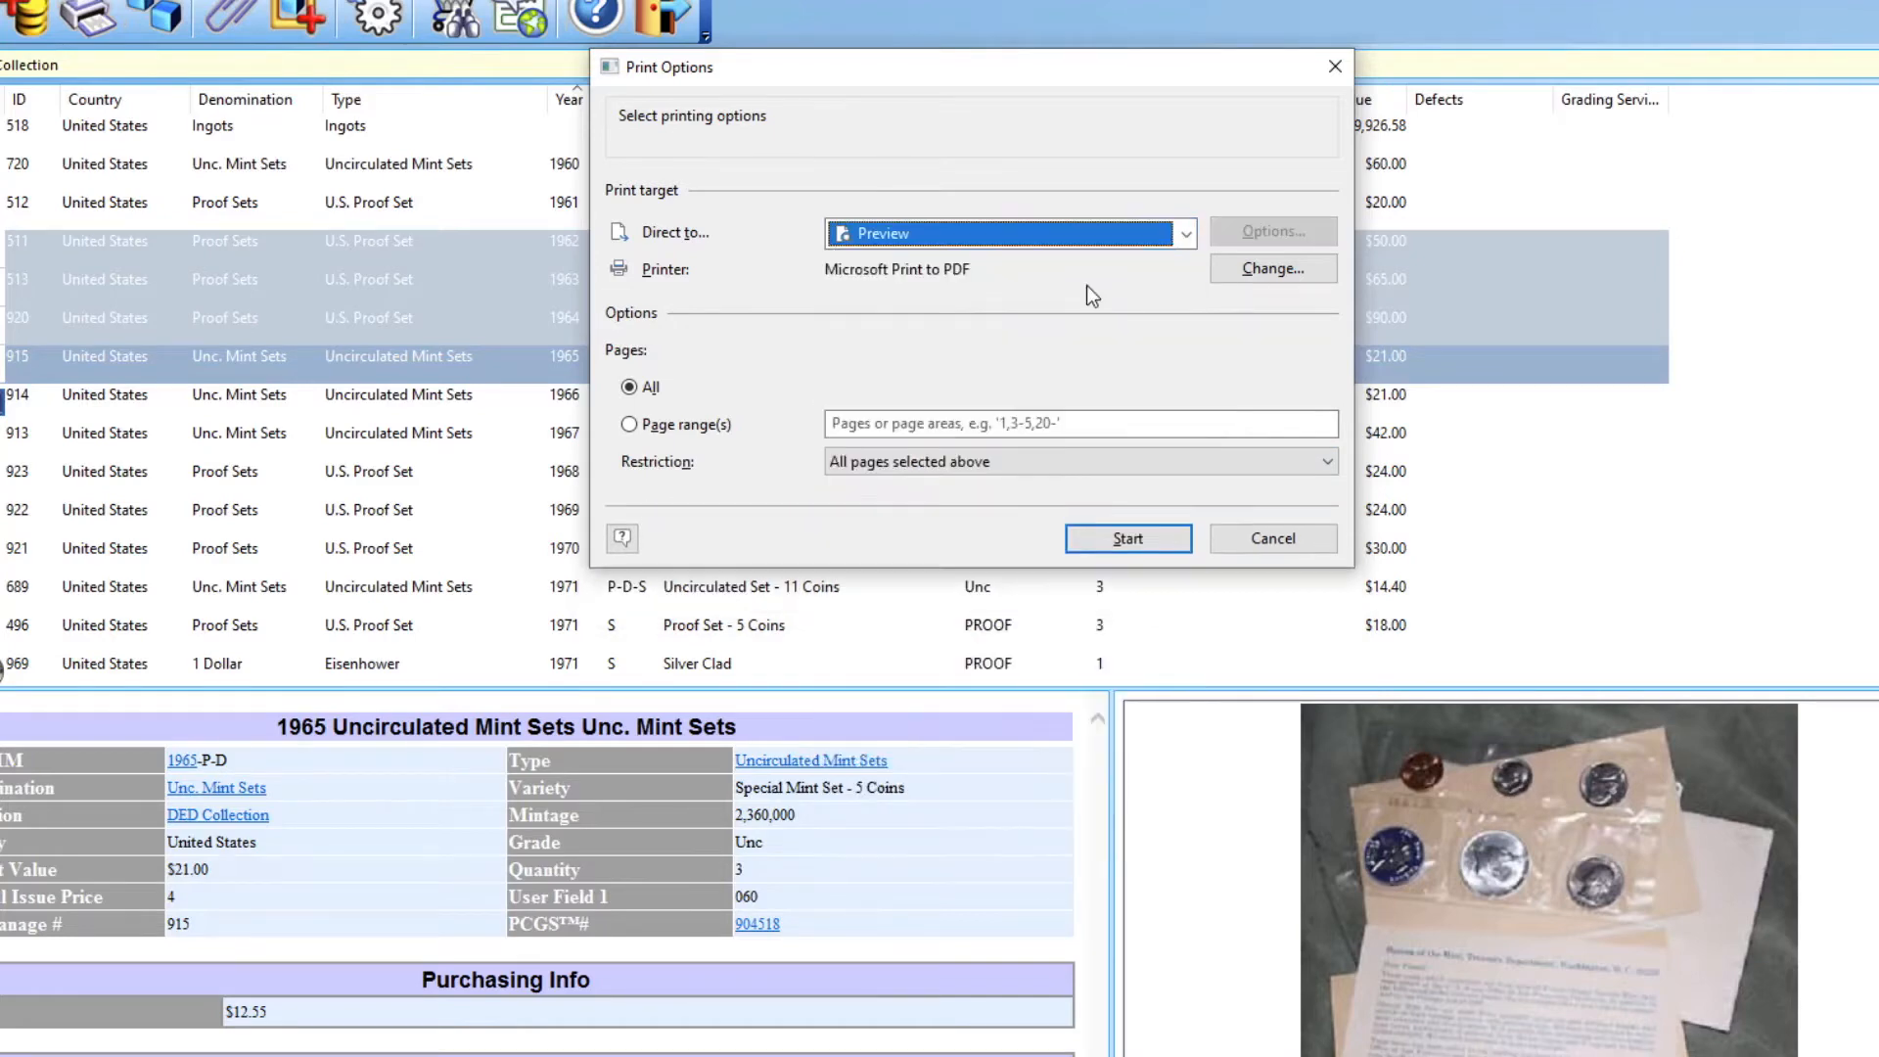
left_click(1113, 515)
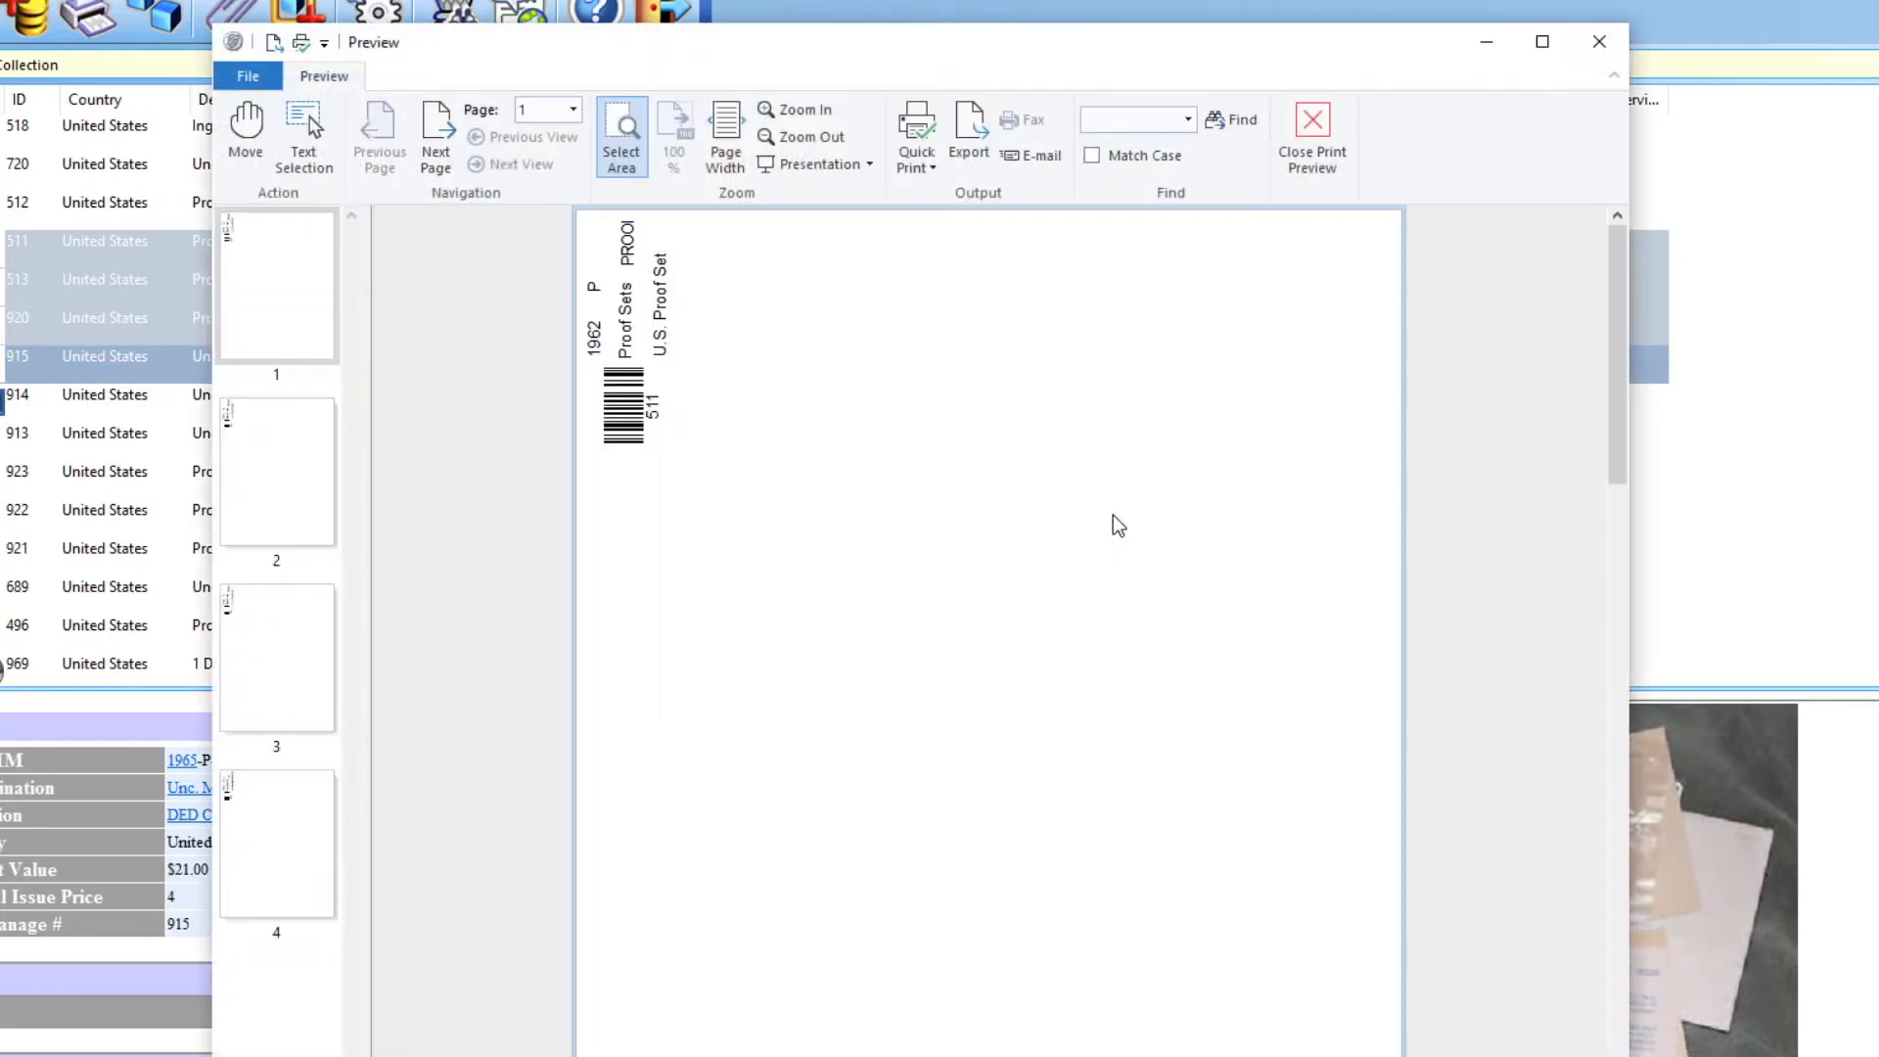
Step: Check the barcodes on label pages 2, 3 and 4, and close the print preview
left_click(309, 514)
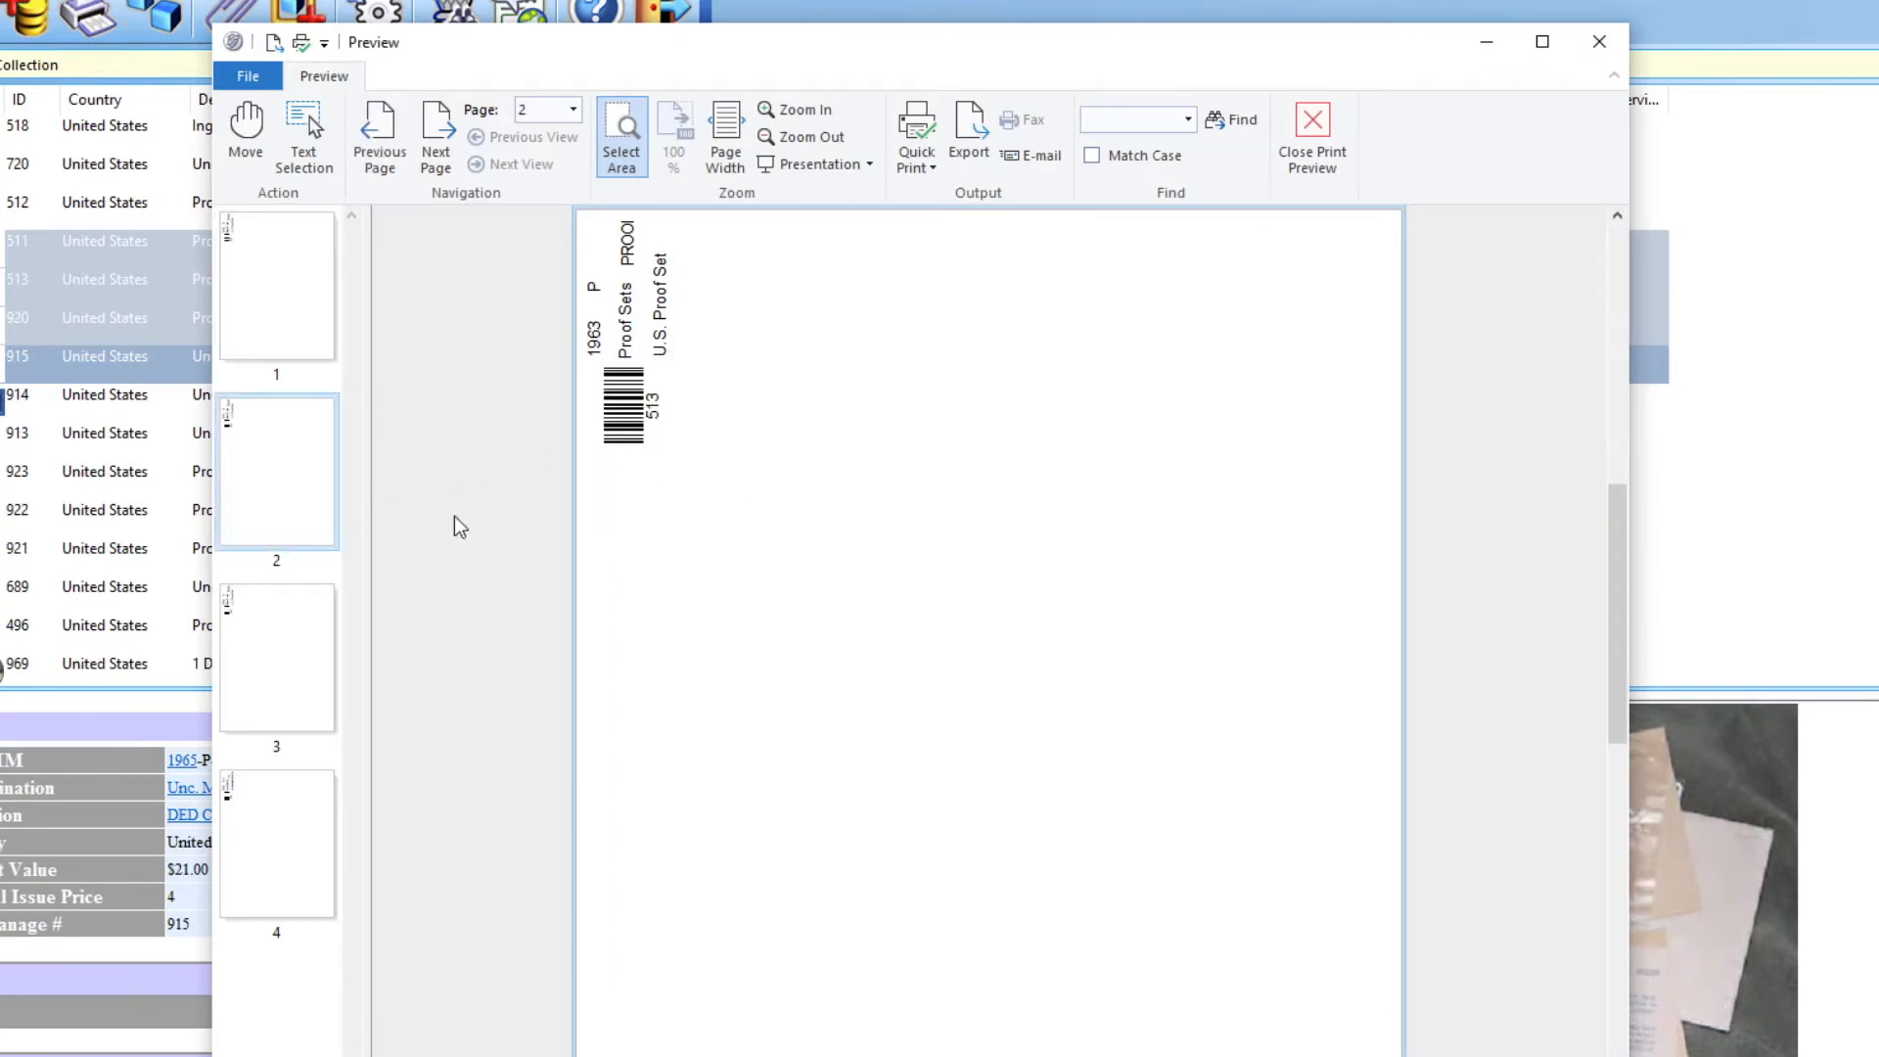
left_click(314, 671)
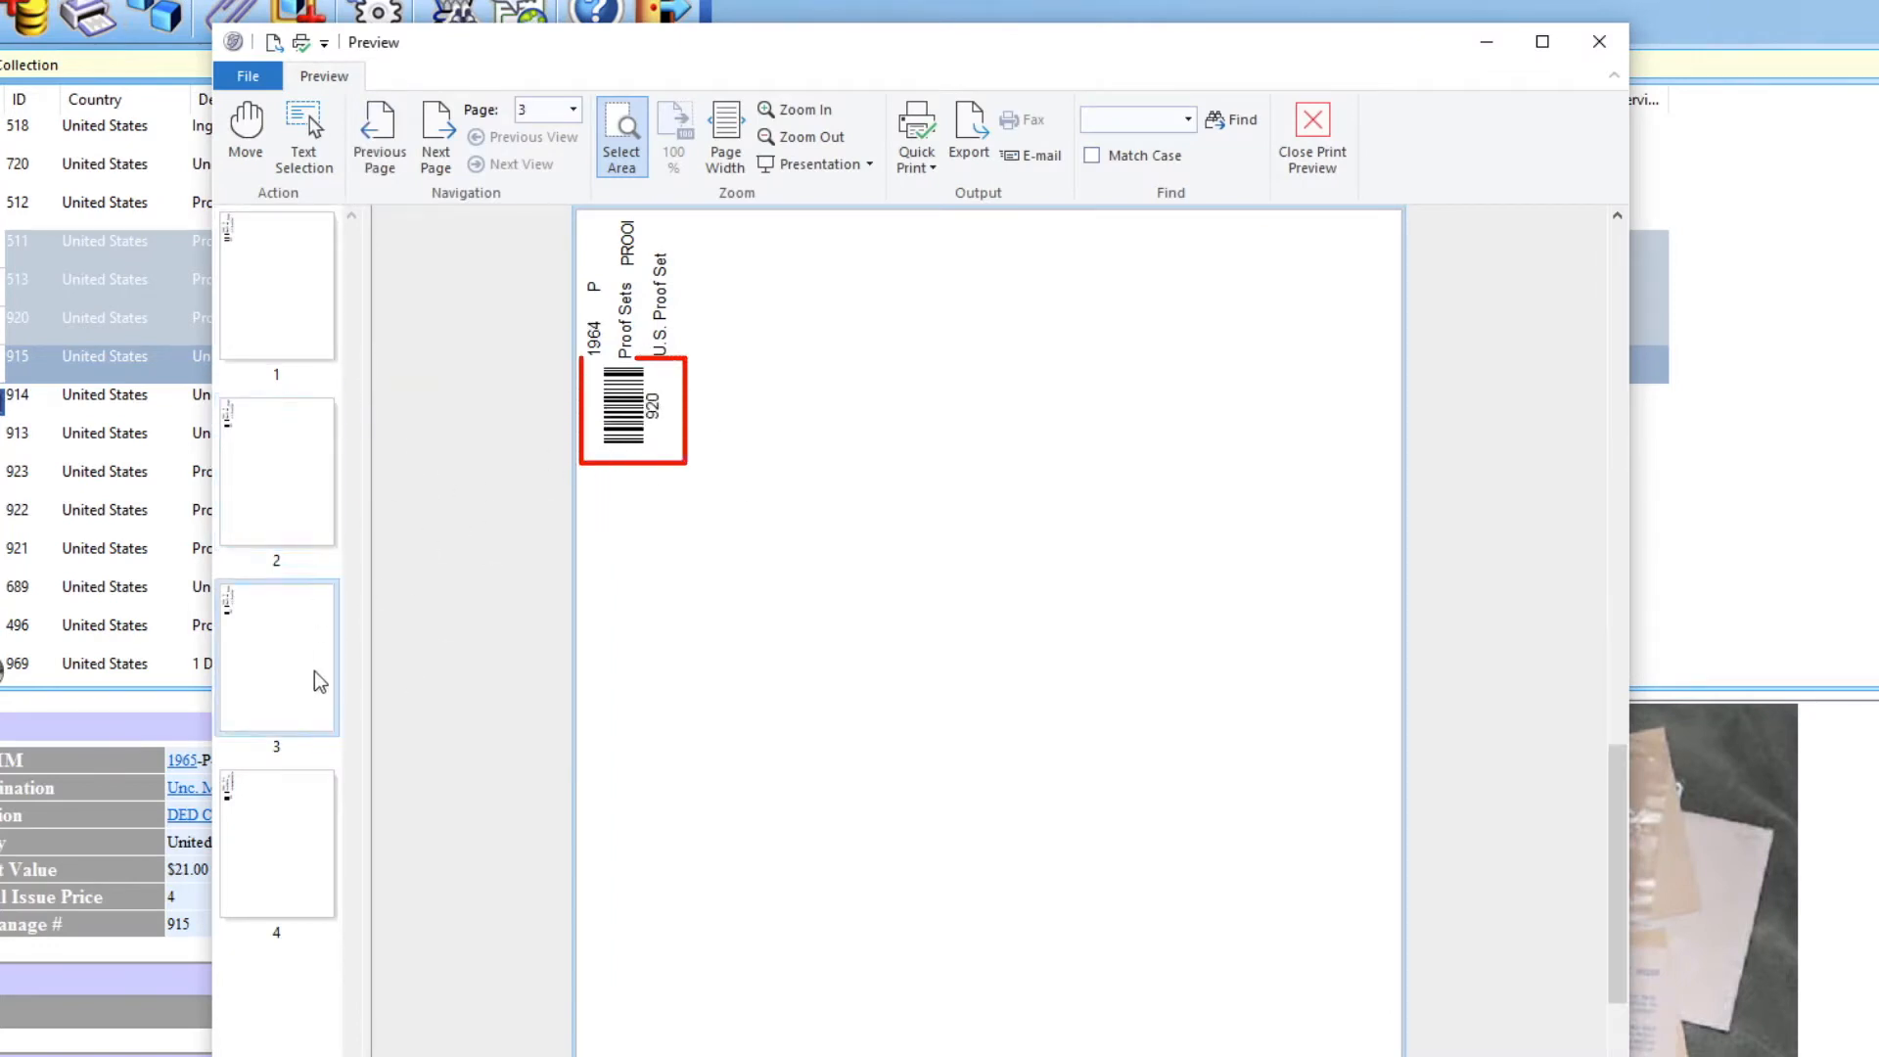
left_click(273, 855)
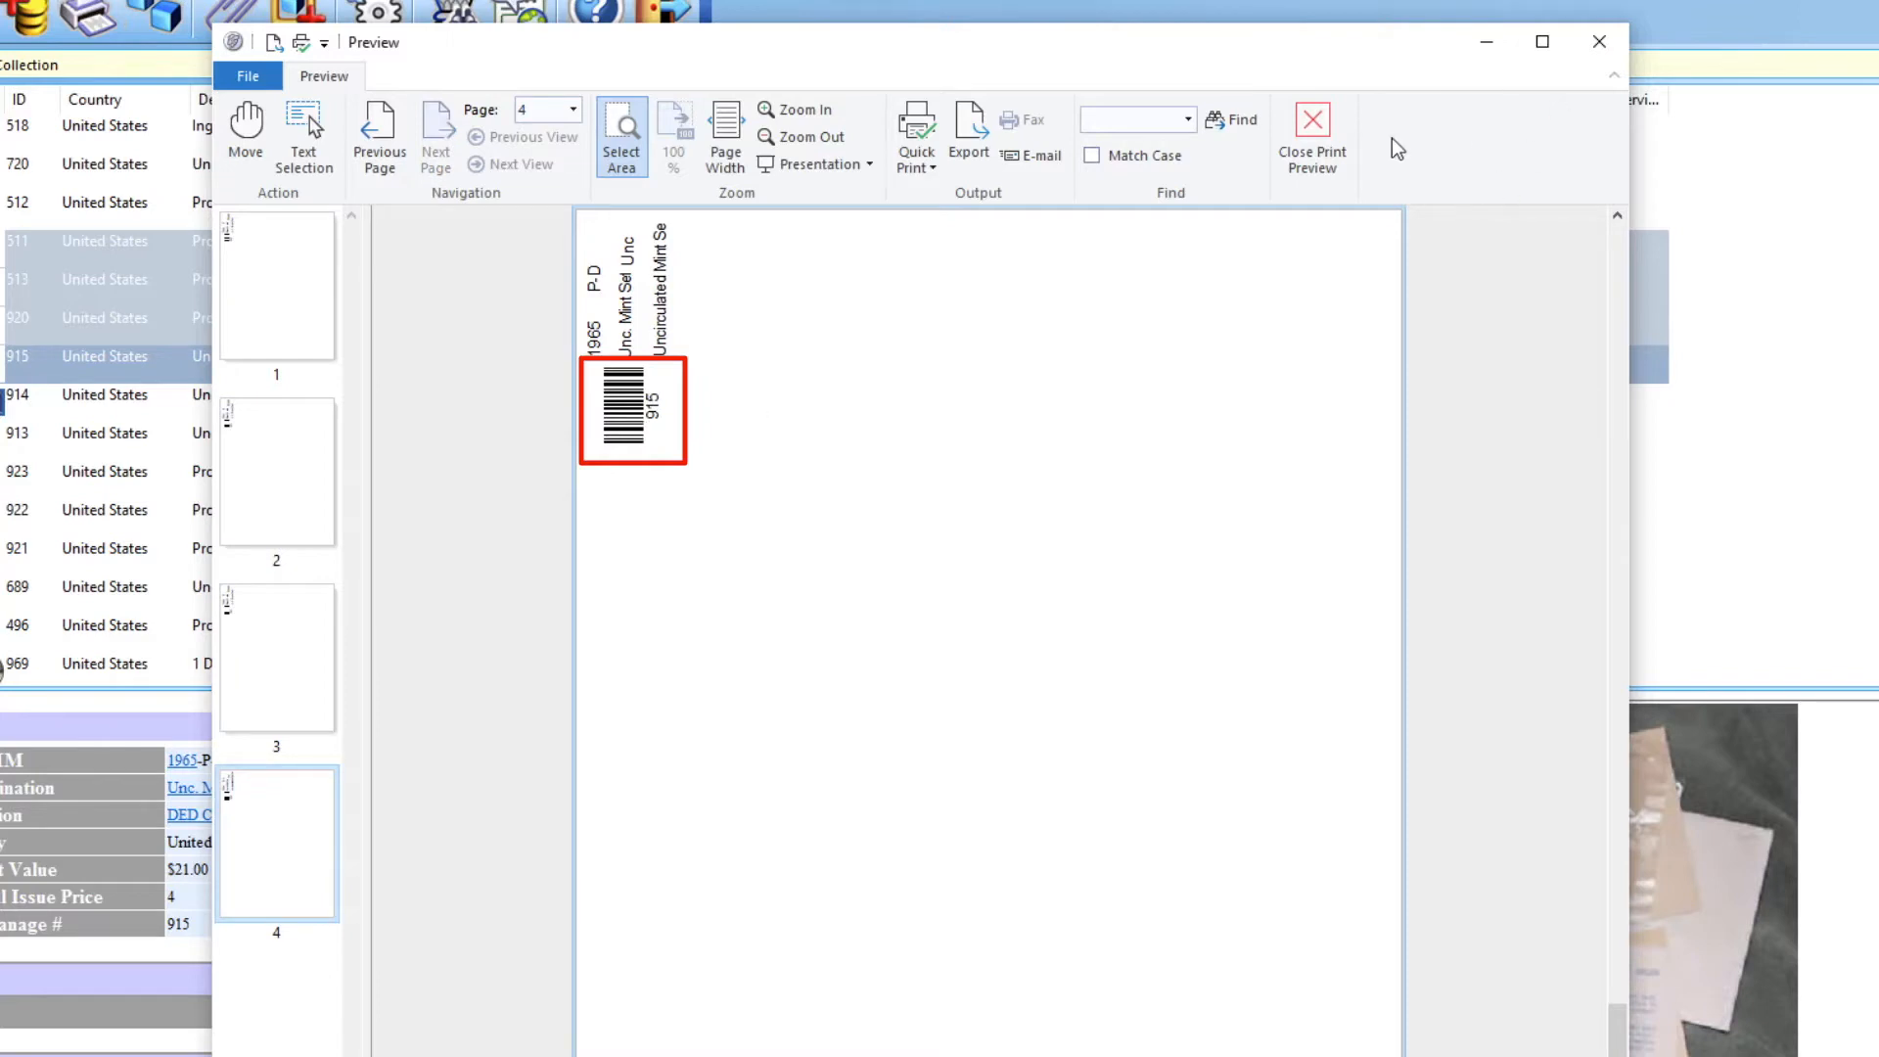
left_click(1333, 145)
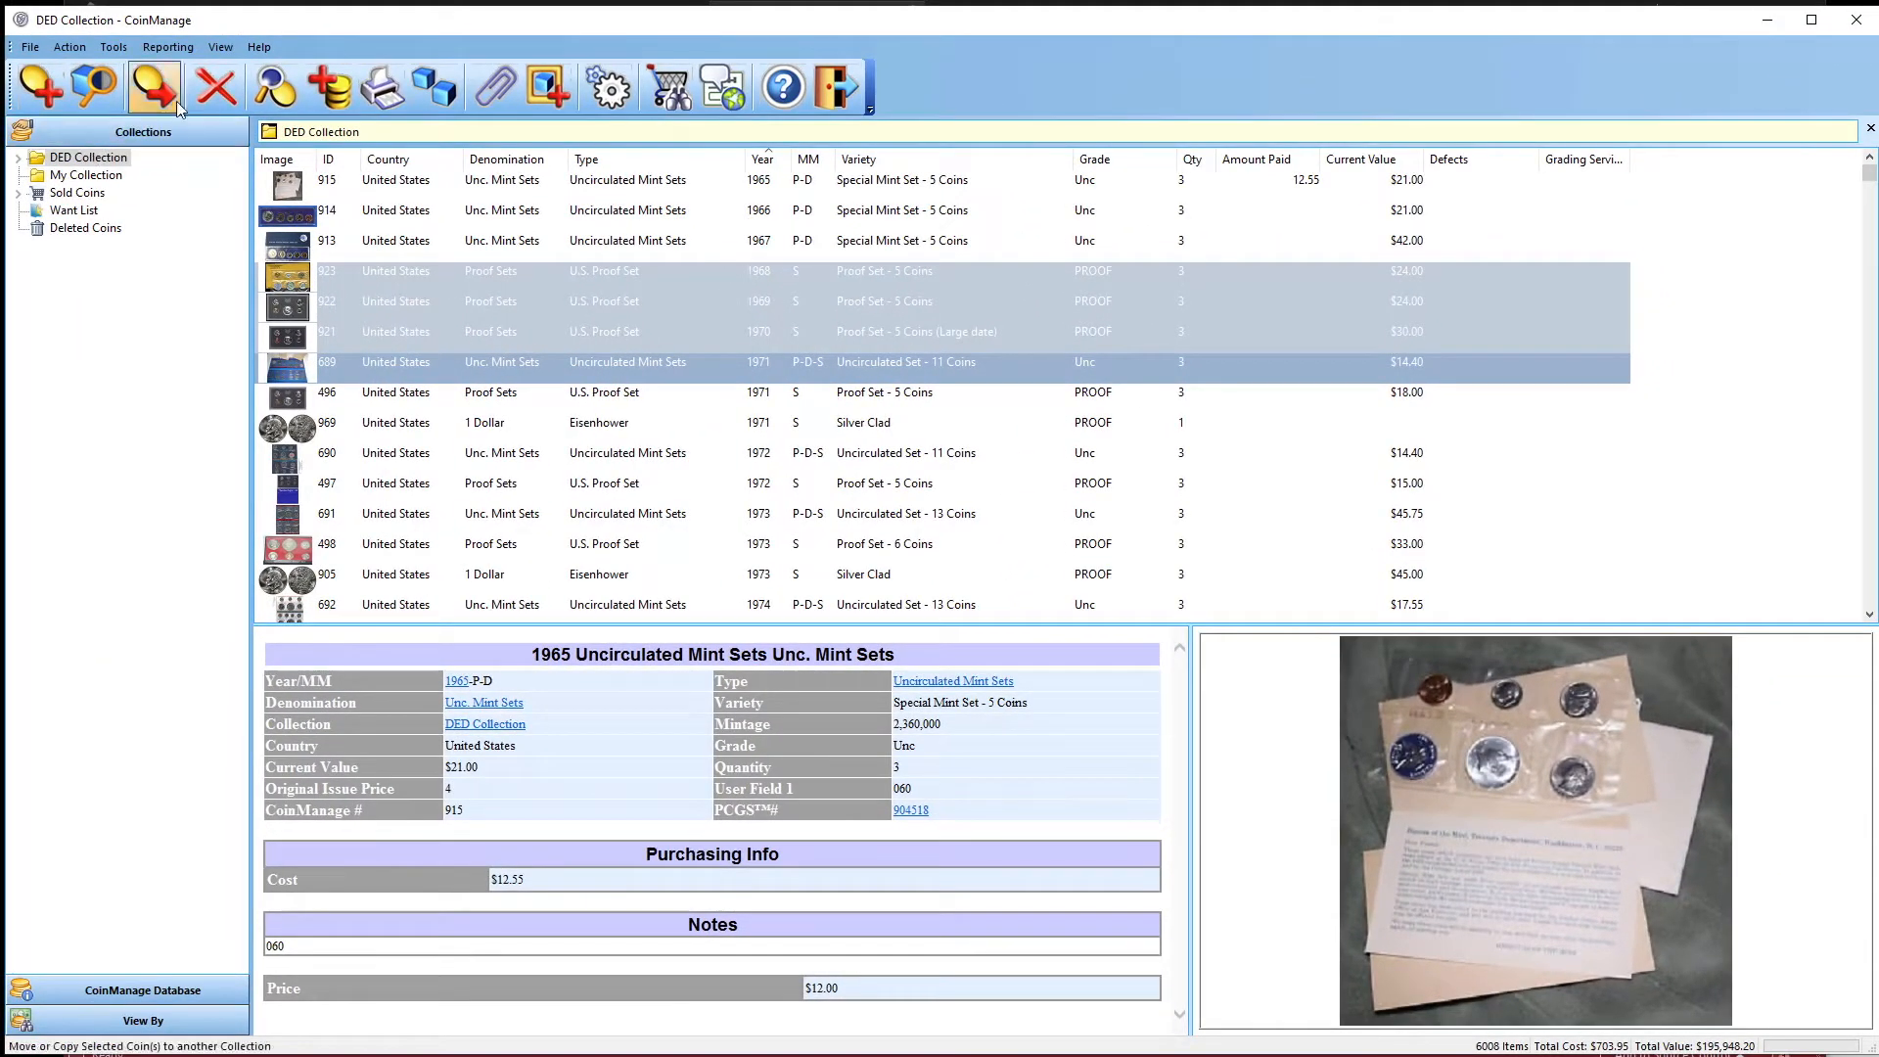
Step: Reopen the brother-test.lbl label file in the label designer
left_click(166, 49)
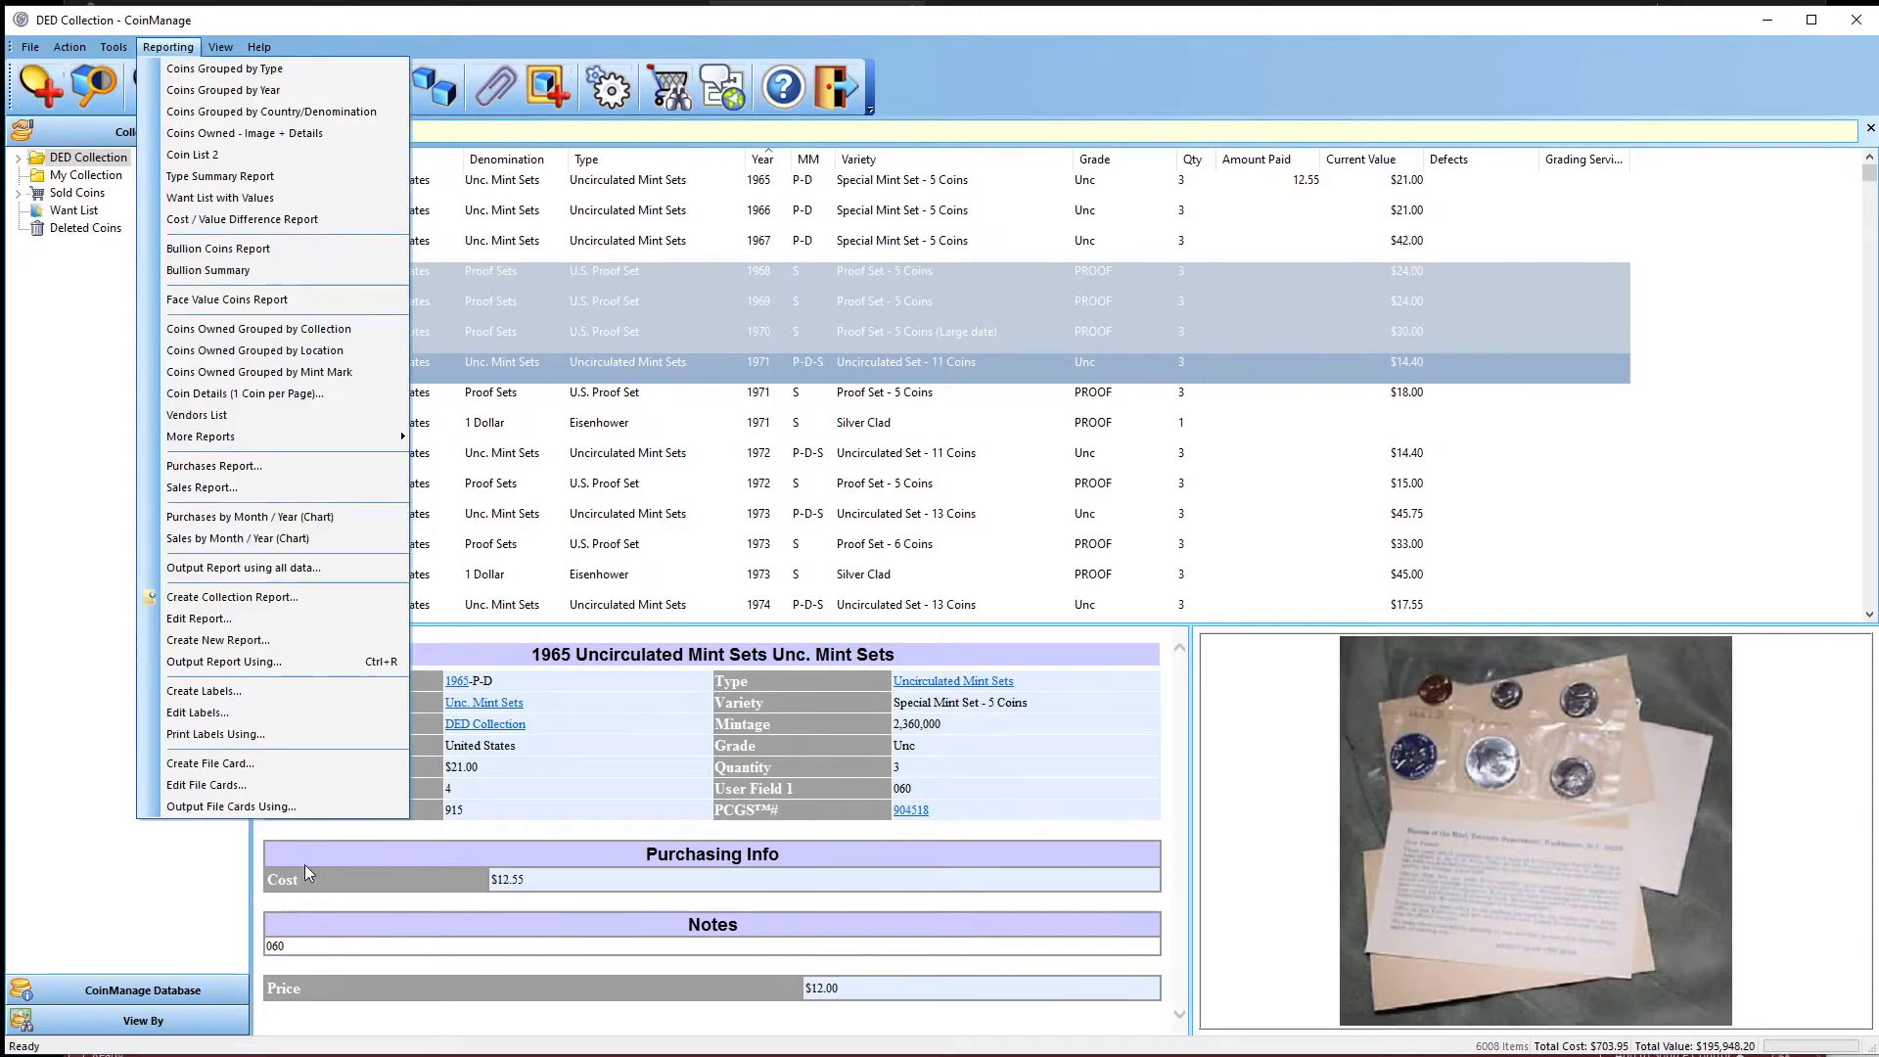
left_click(288, 712)
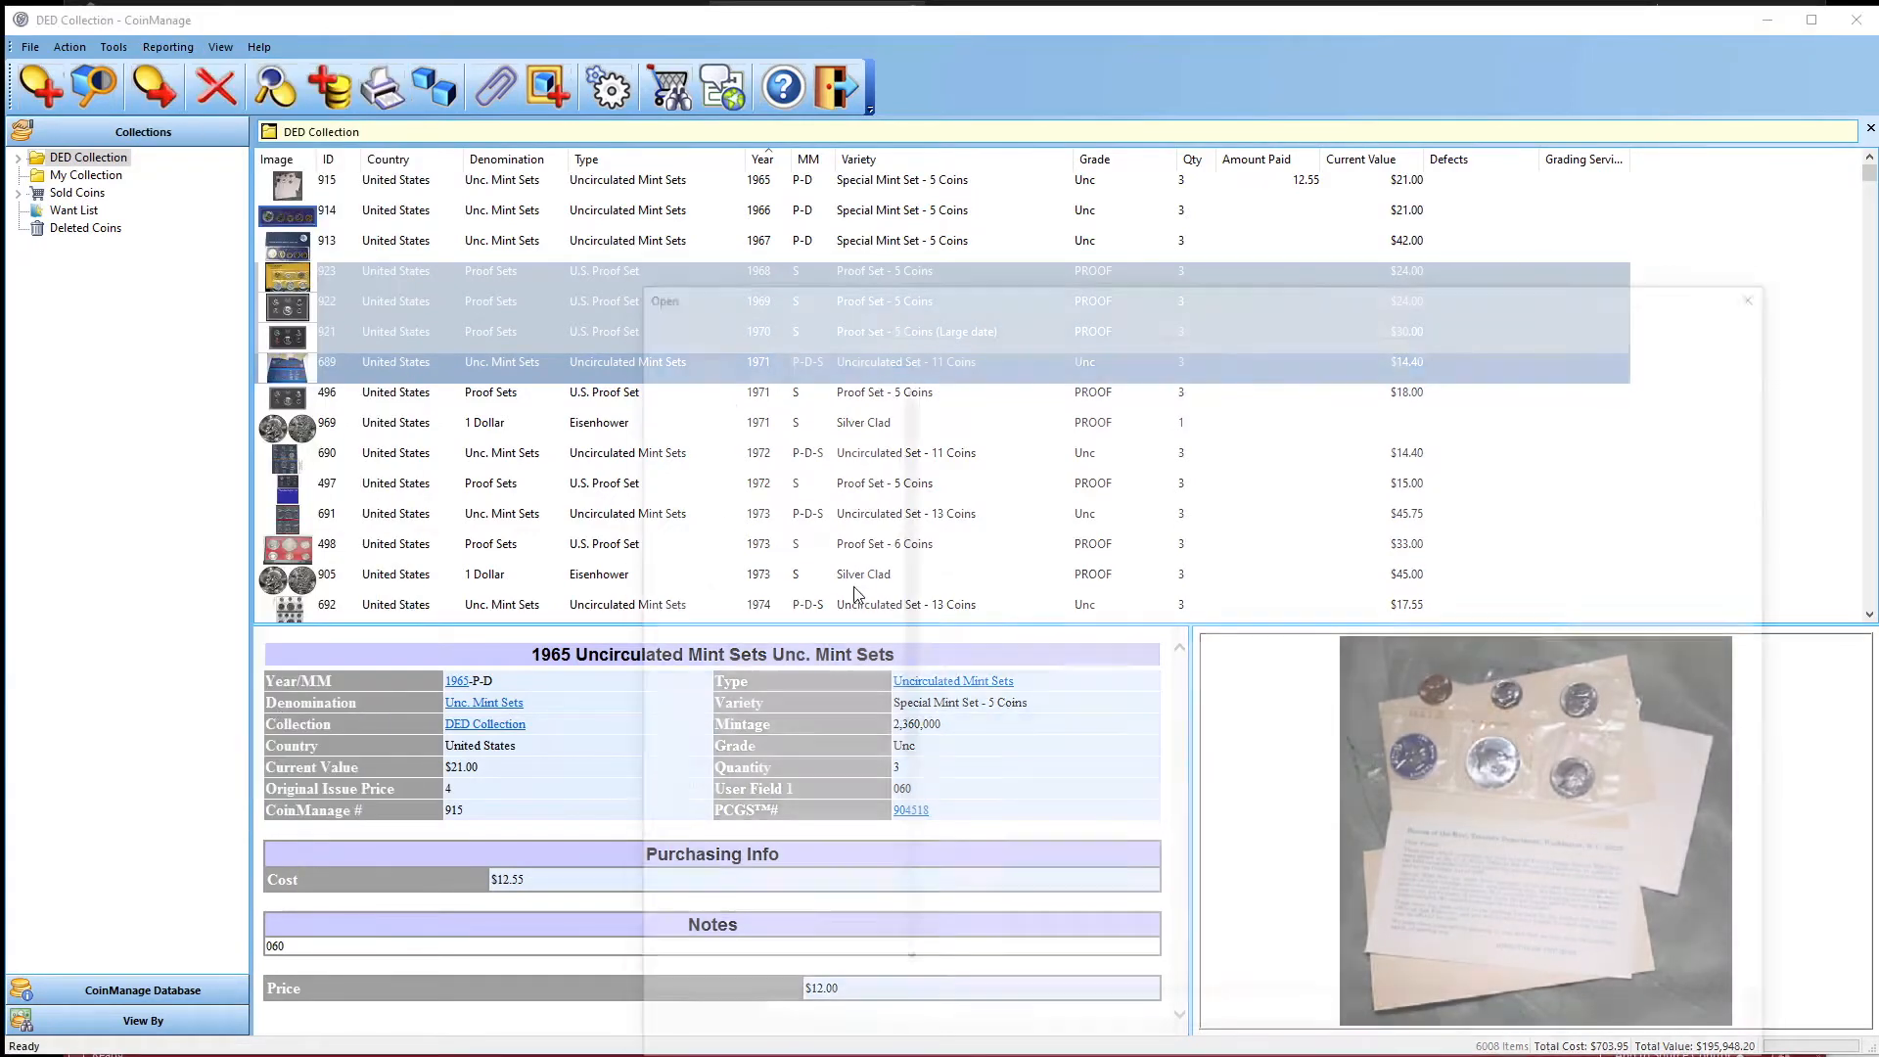
double_click(1013, 477)
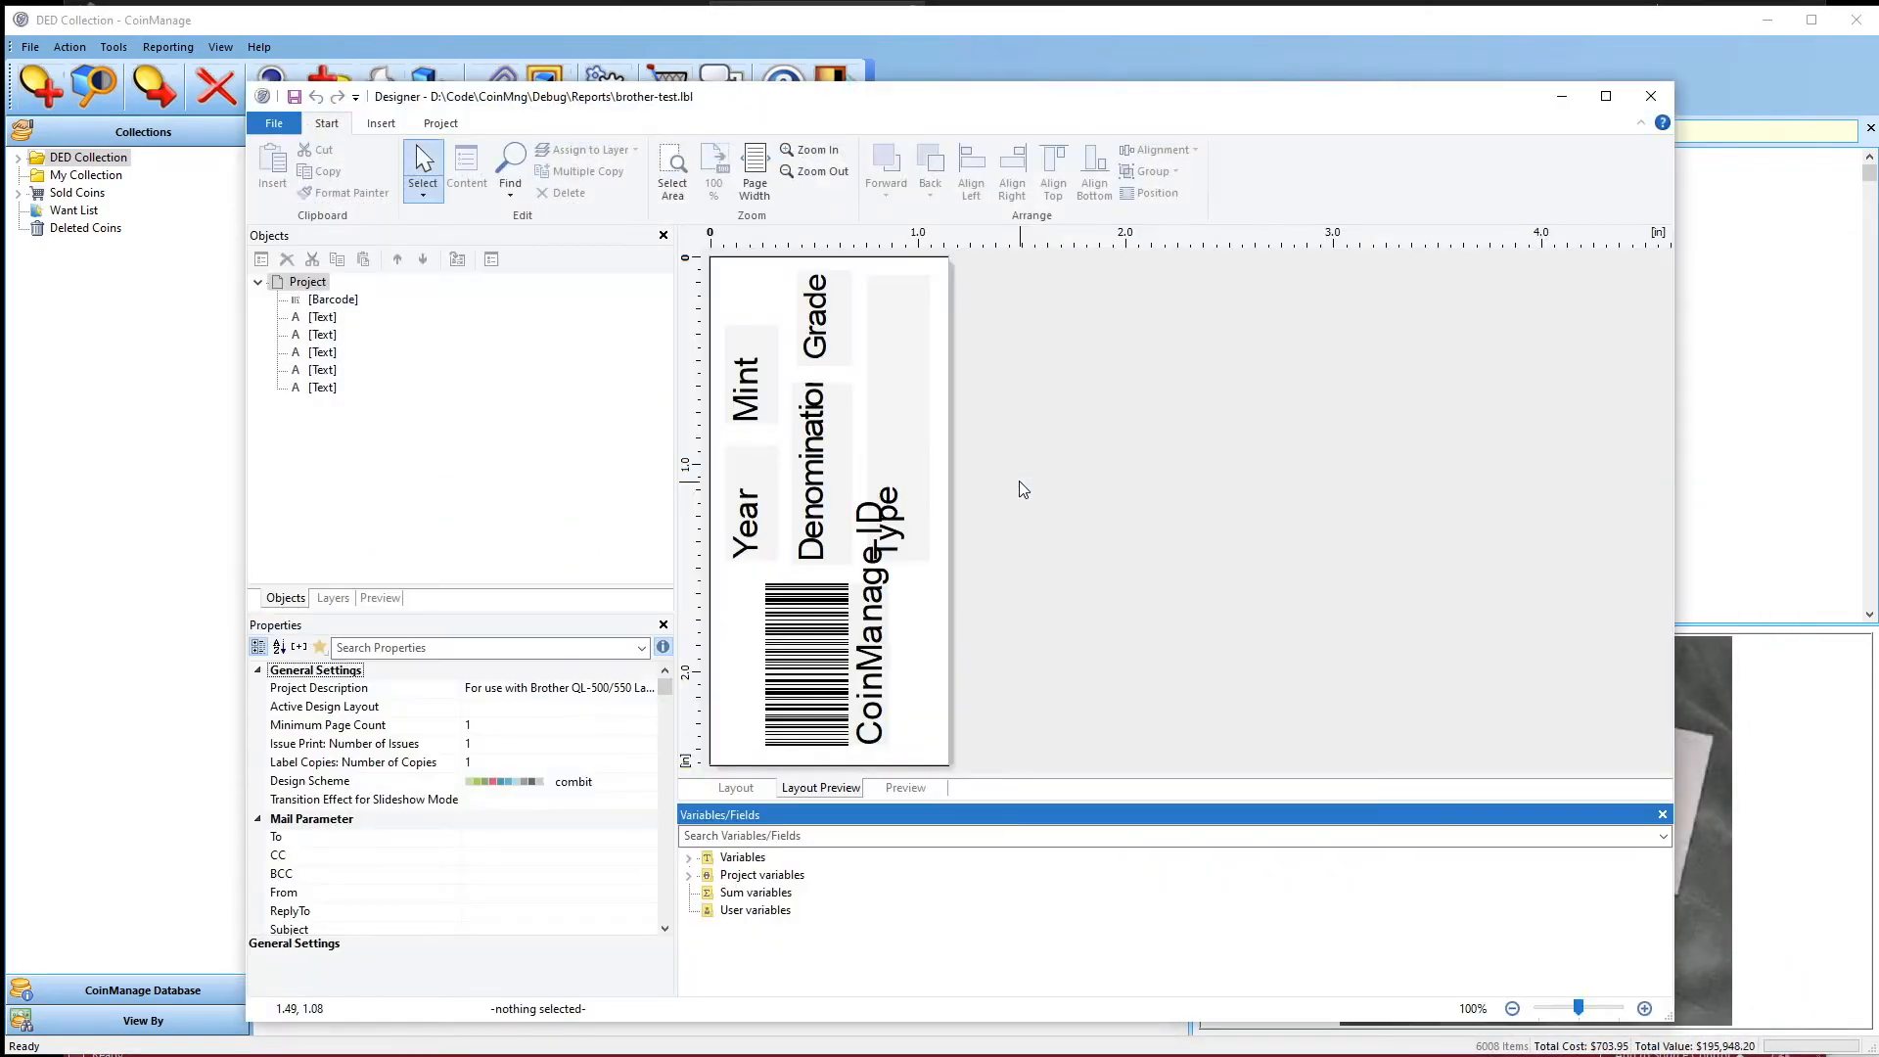
Step: Insert LocCurr$( before Coin.CoinManageID in the label barcode's formula
double_click(815, 685)
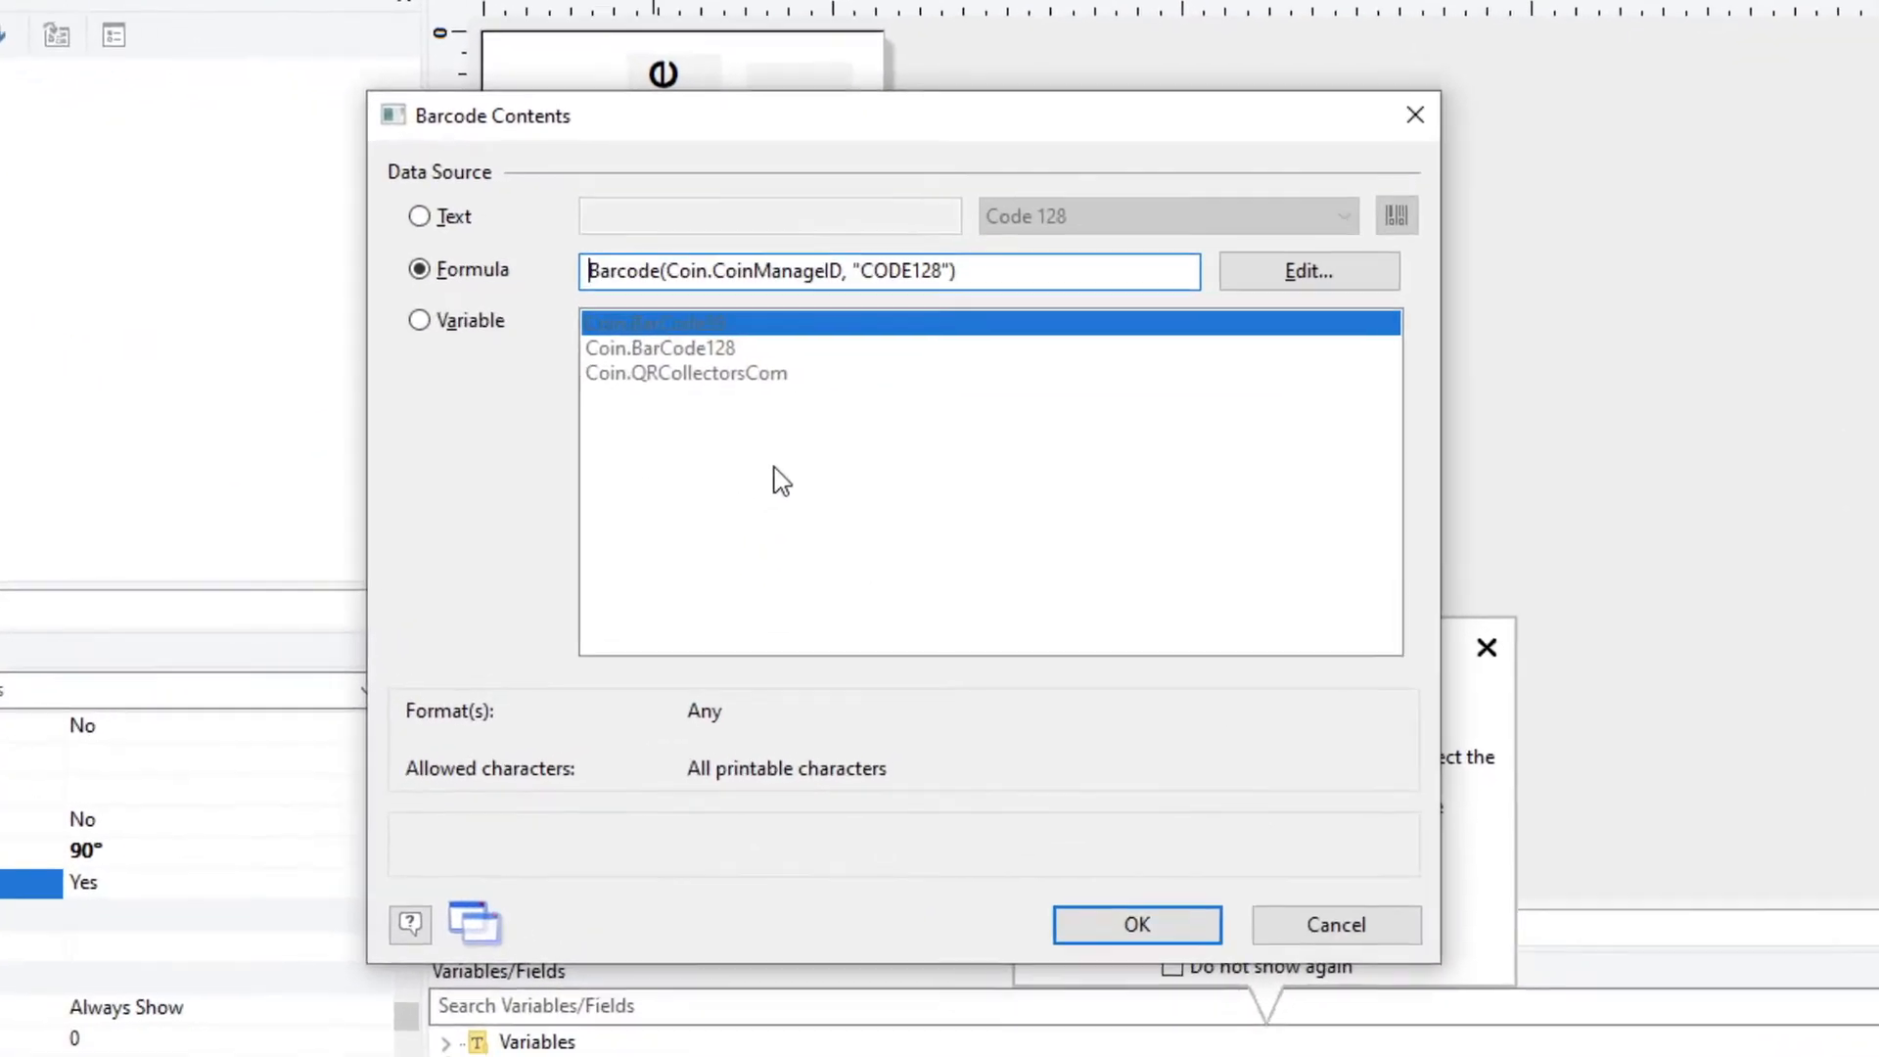
left_click(647, 257)
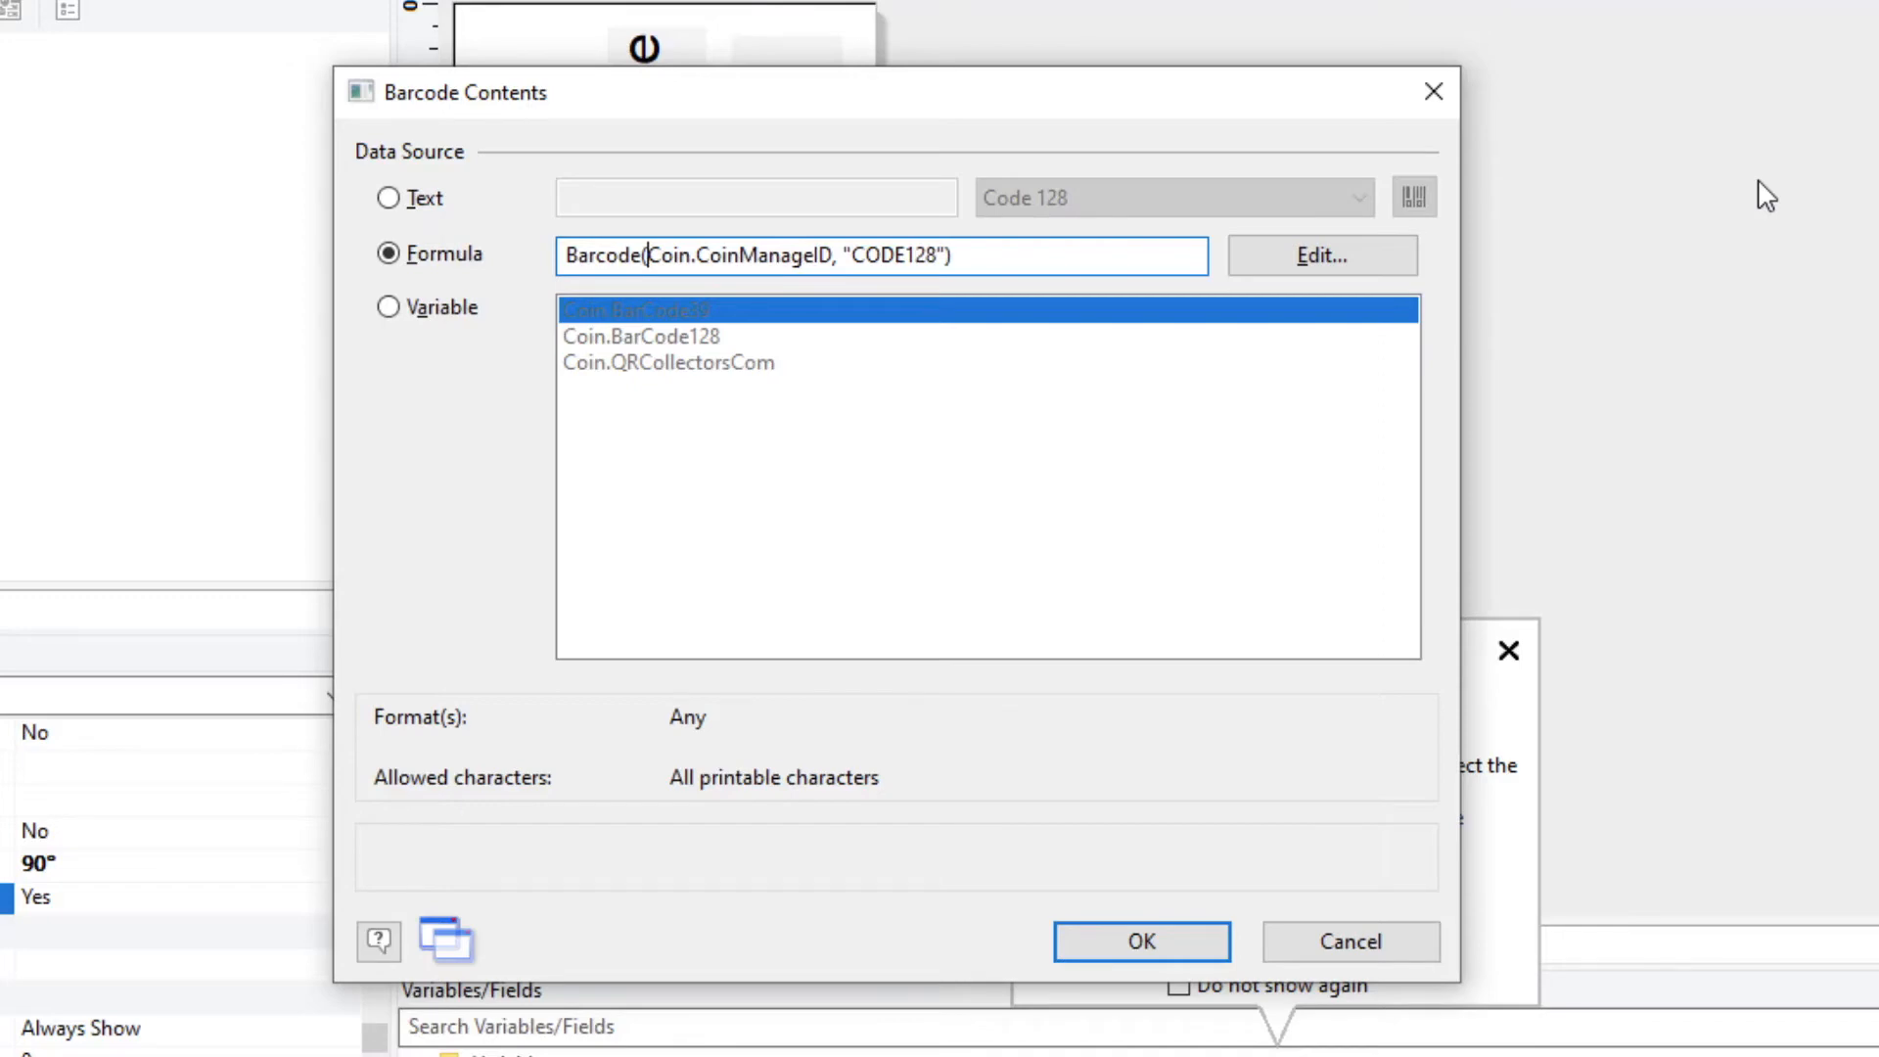
type("LocCurr")
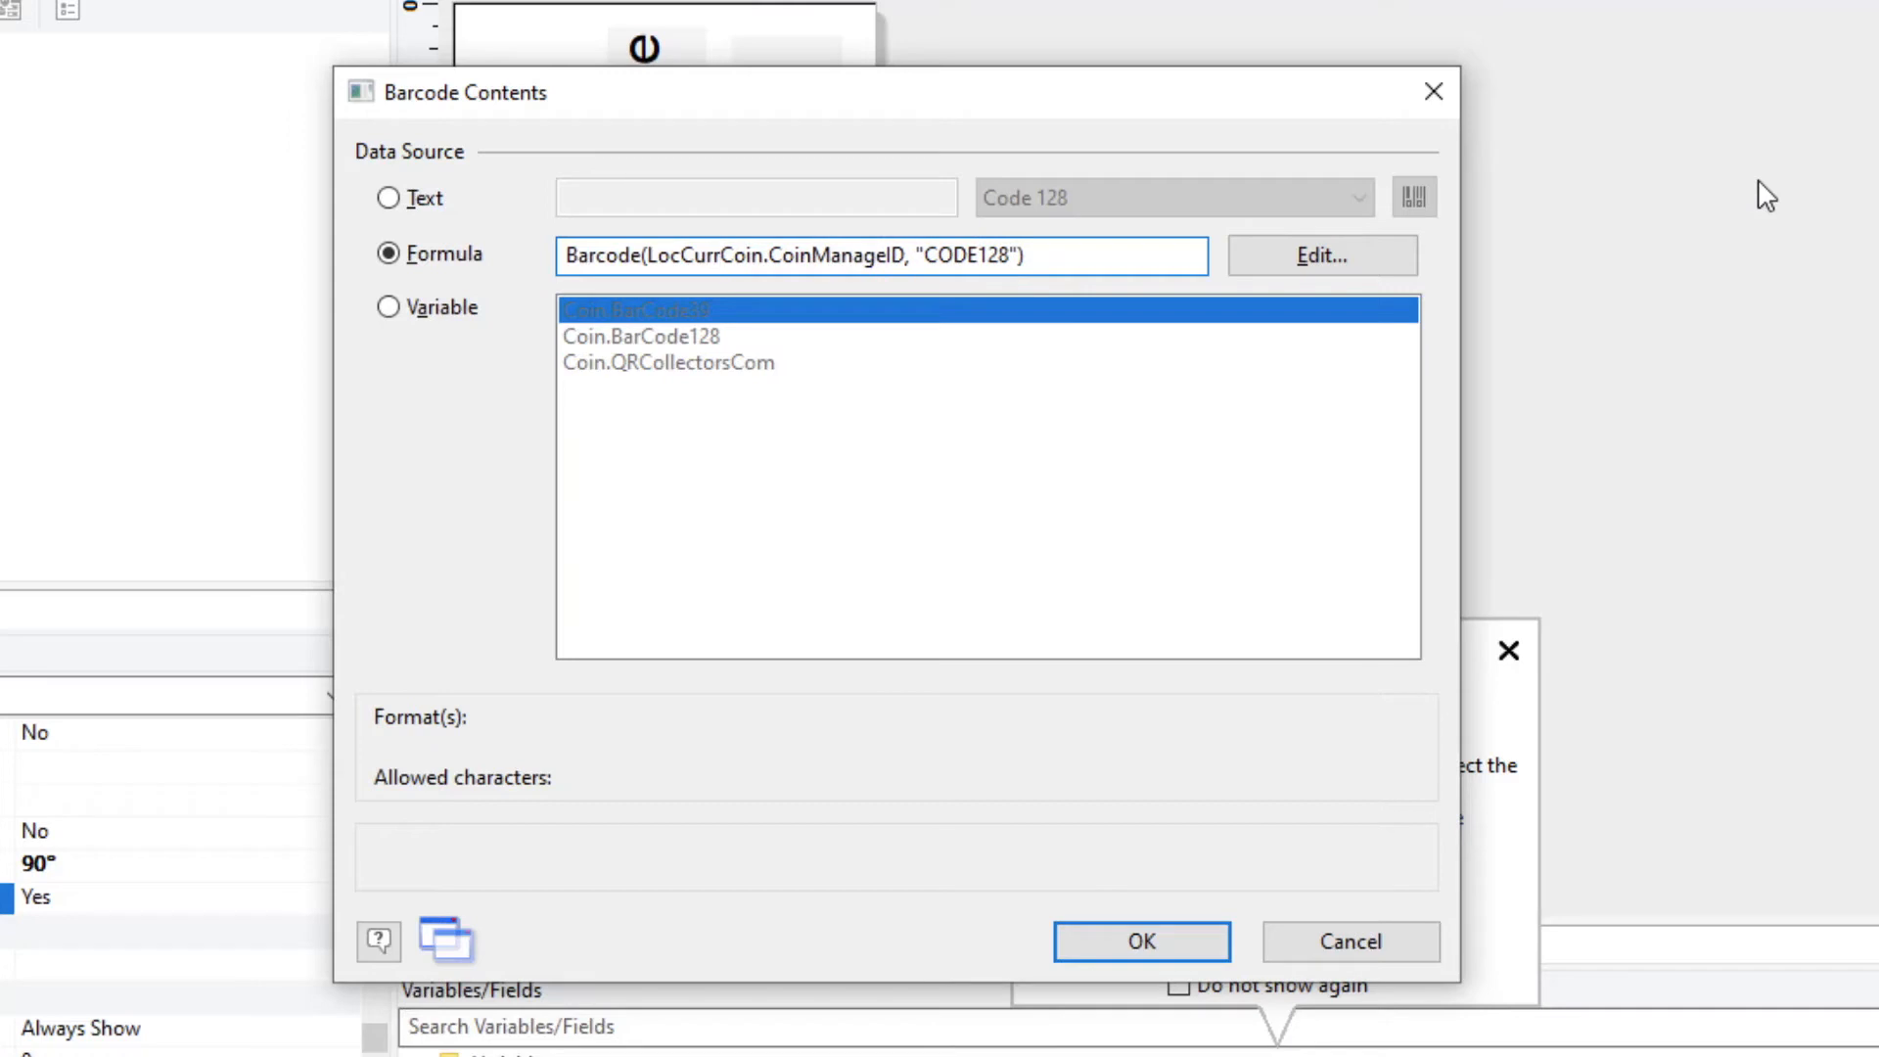
type("$(")
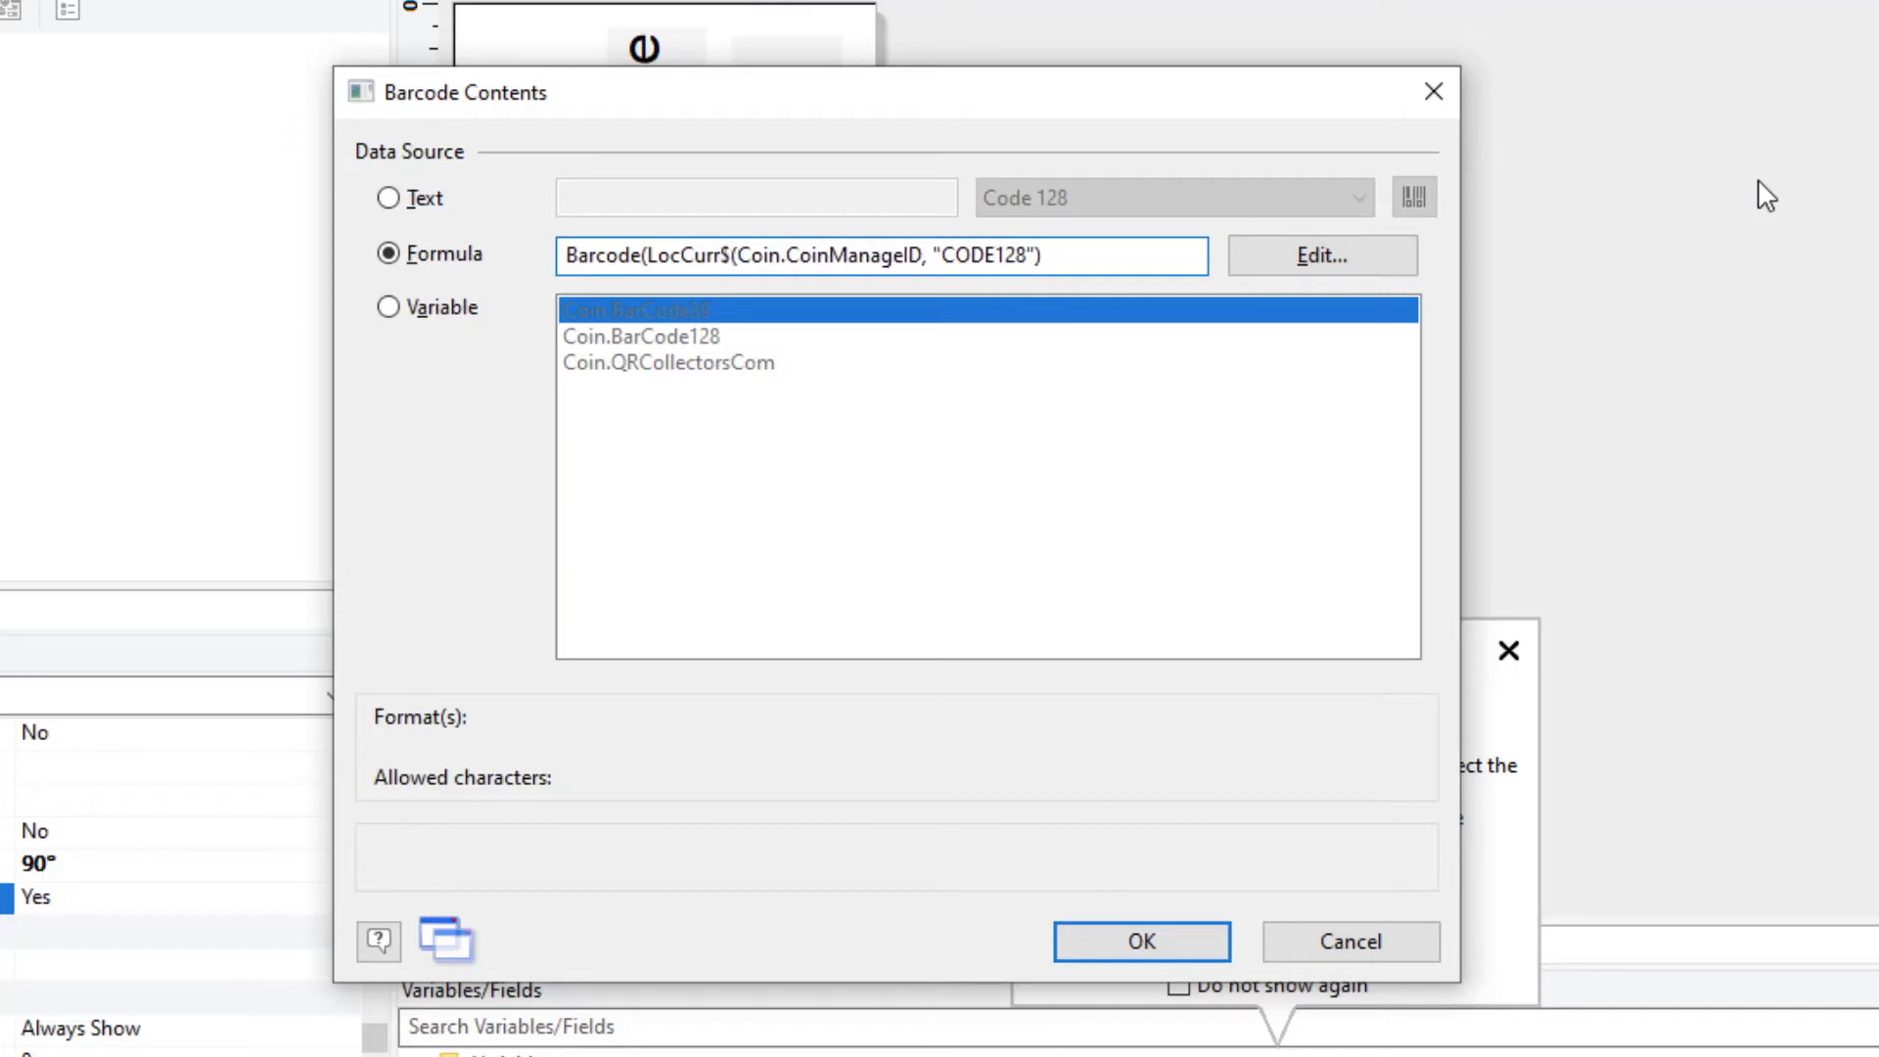
Step: Replace CoinManageID with Cost) so the barcode formula reads Barcode(LocCurr$(Coin.Cost), "CODE128"), and apply it
key("Right")
key("Right")
key("Right")
key("Right")
key("Right")
key("Right")
key("Right")
key("Right")
key("Right")
key("Right")
key("BackSpace")
key("BackSpace")
key("BackSpace")
key("BackSpace")
key("BackSpace")
key("BackSpace")
key("BackSpace")
key("BackSpace")
key("BackSpace")
key("BackSpace")
key("BackSpace")
key("BackSpace")
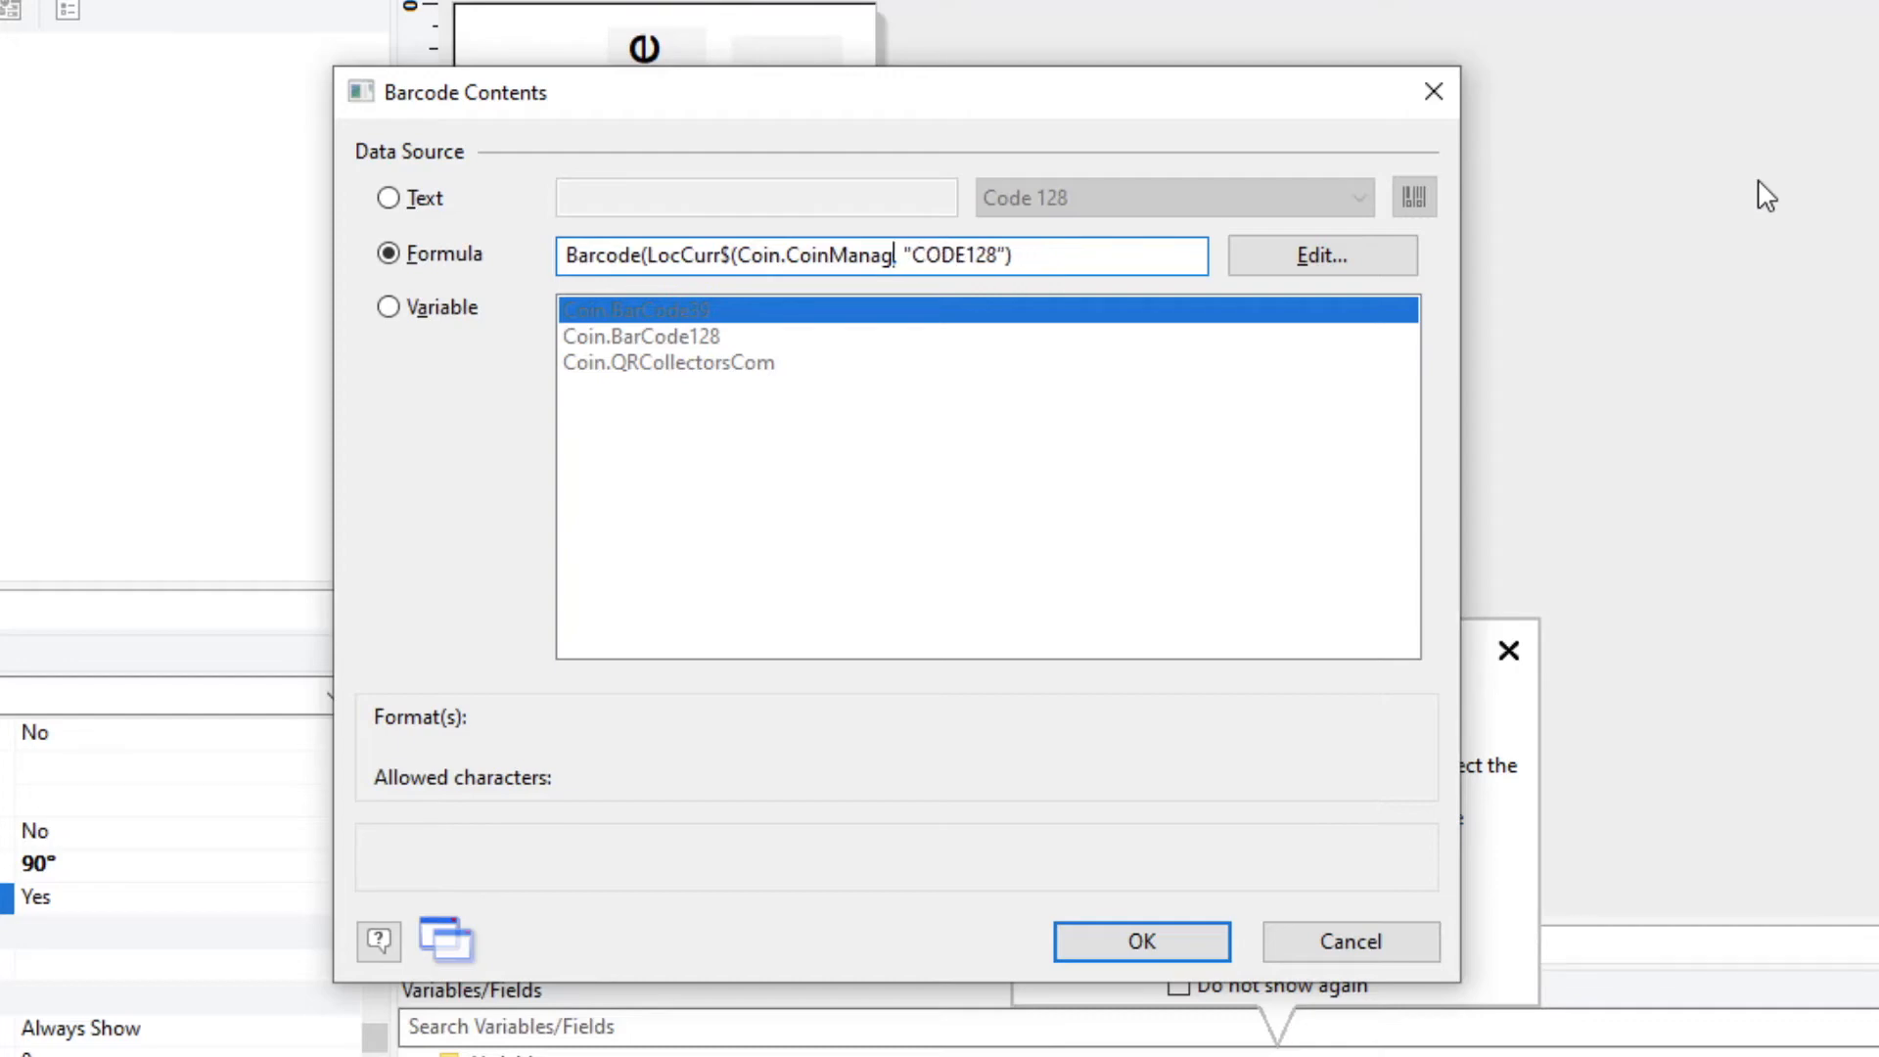
key("BackSpace")
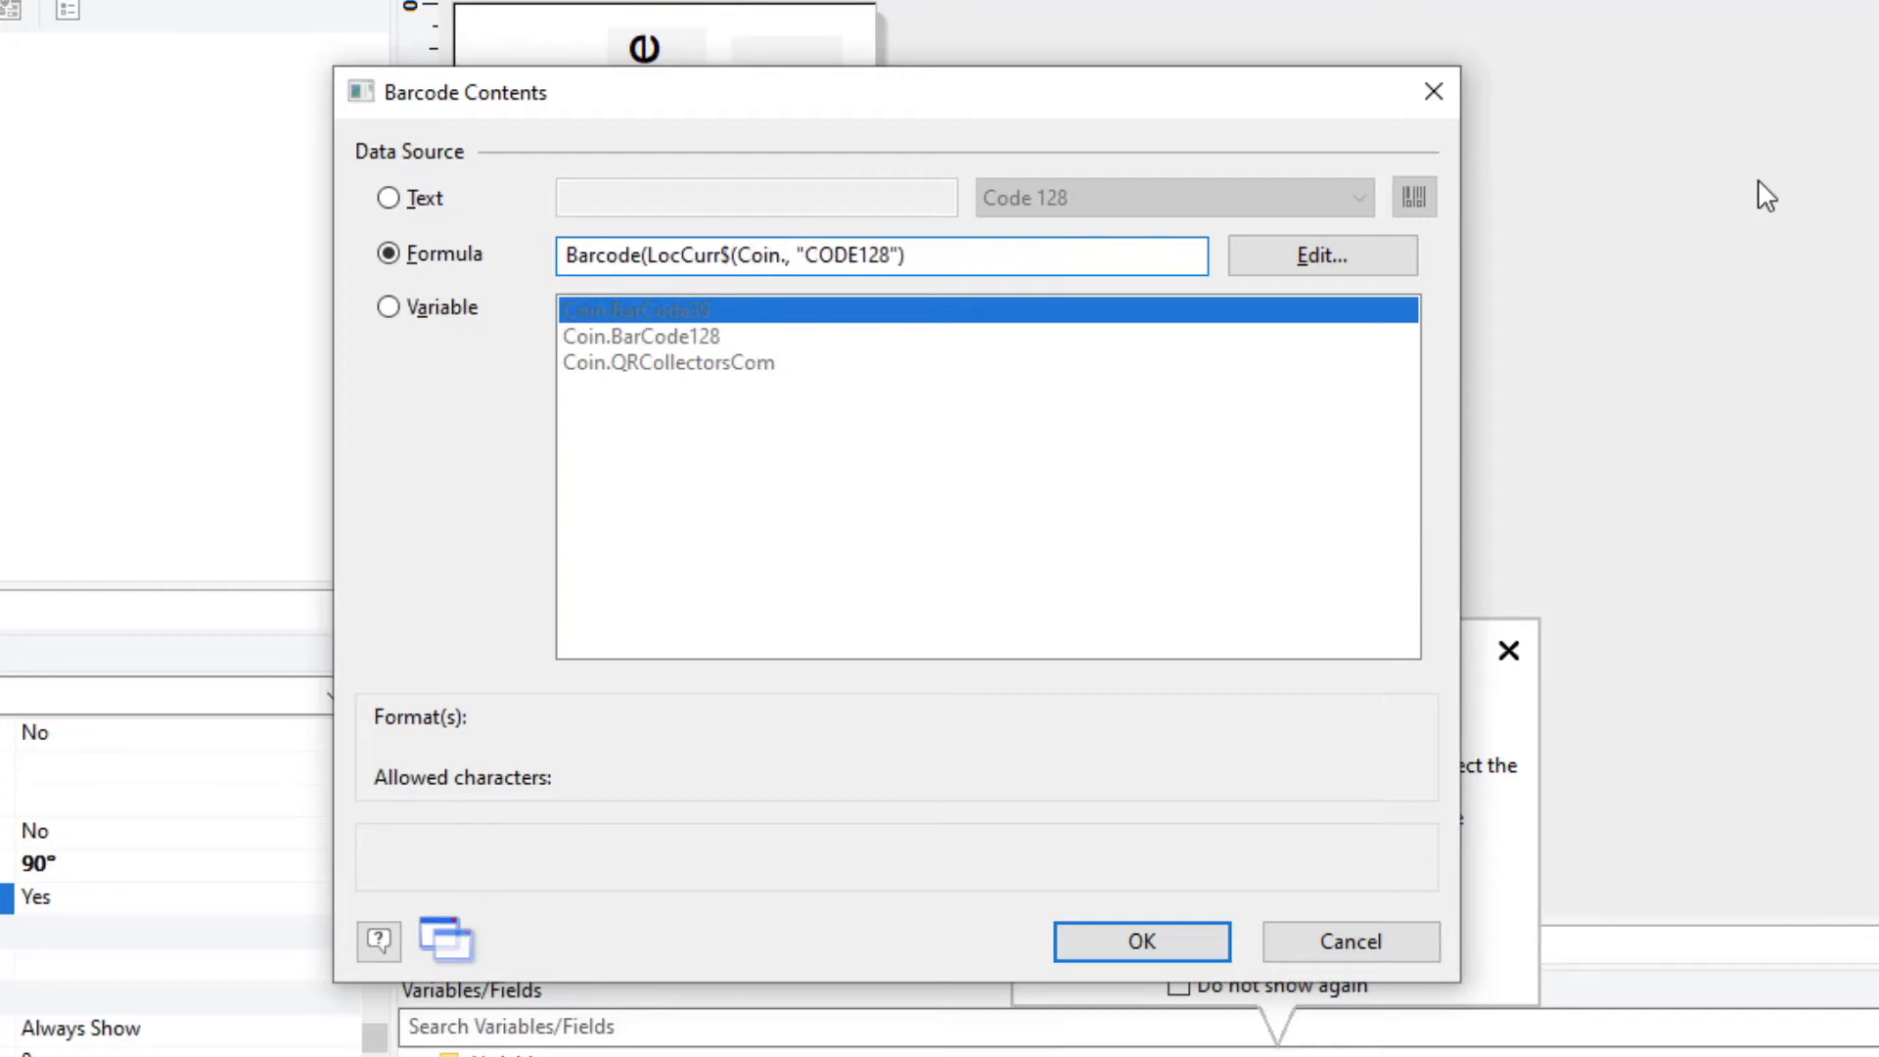
type("Cost)")
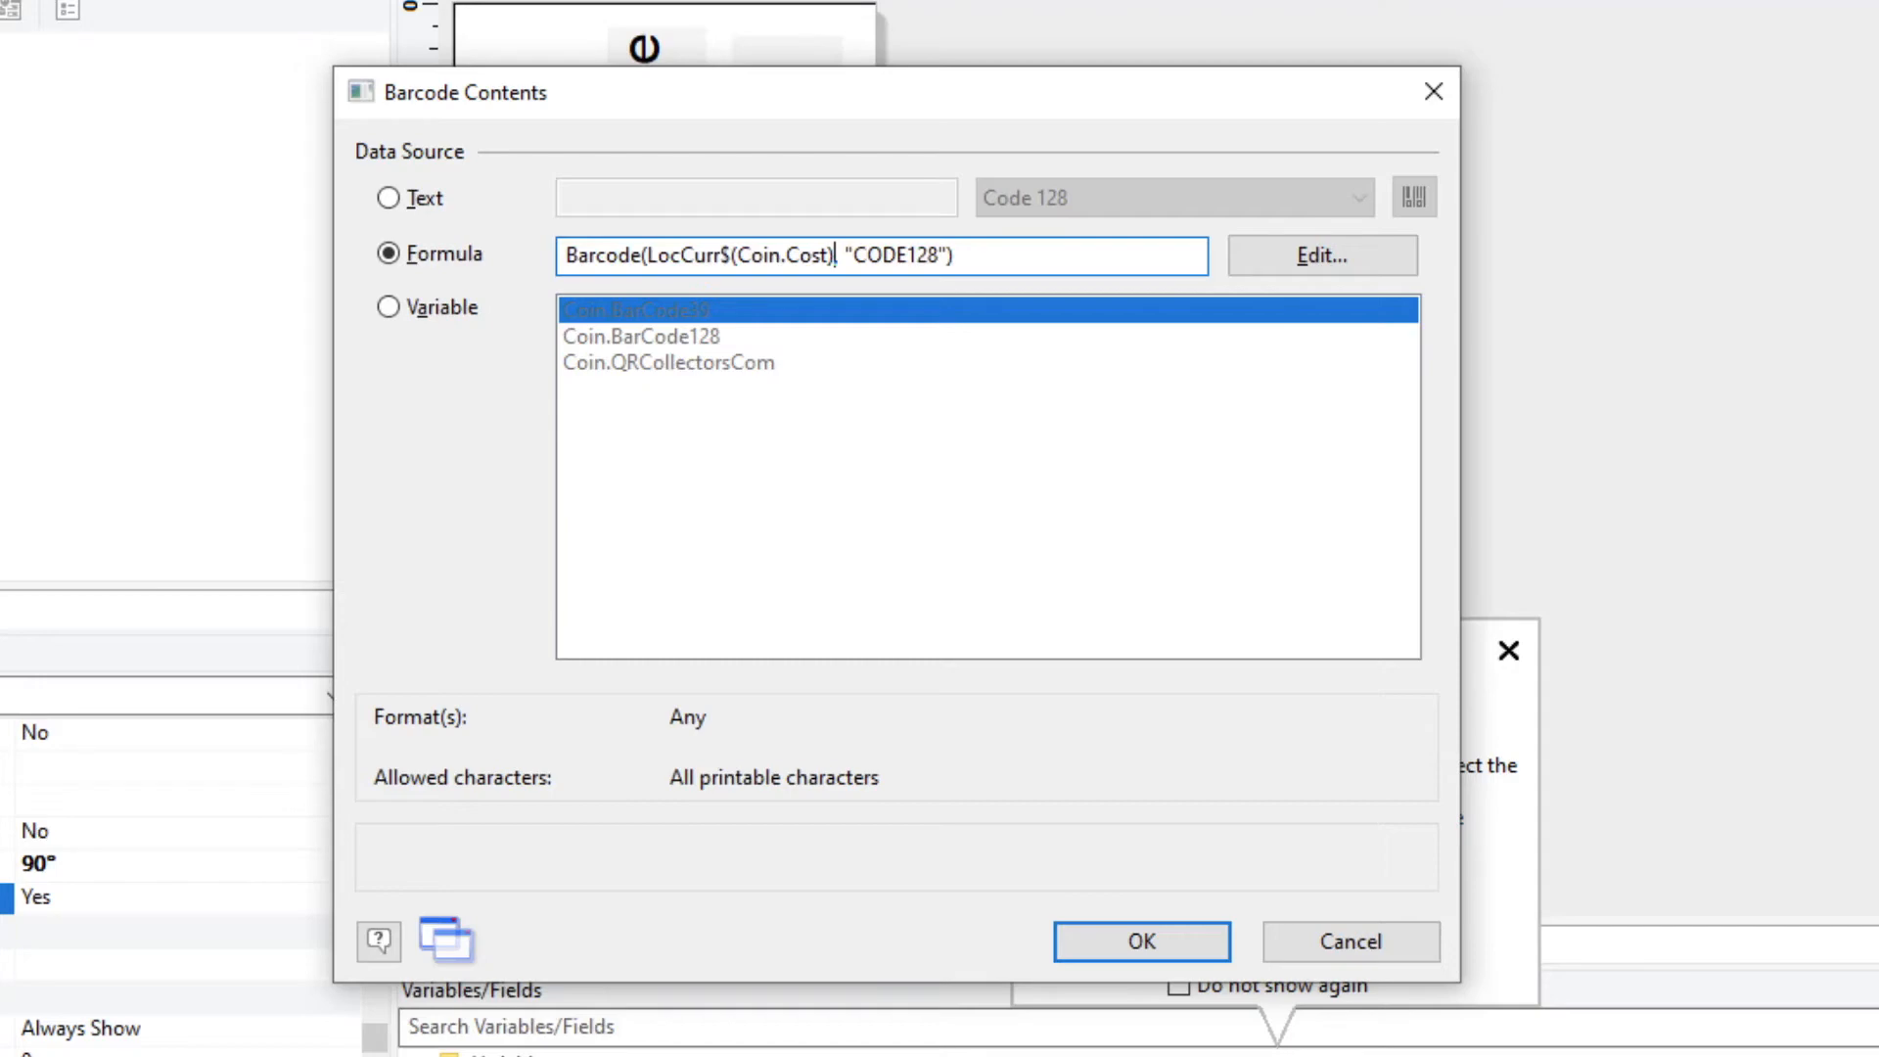
type(",")
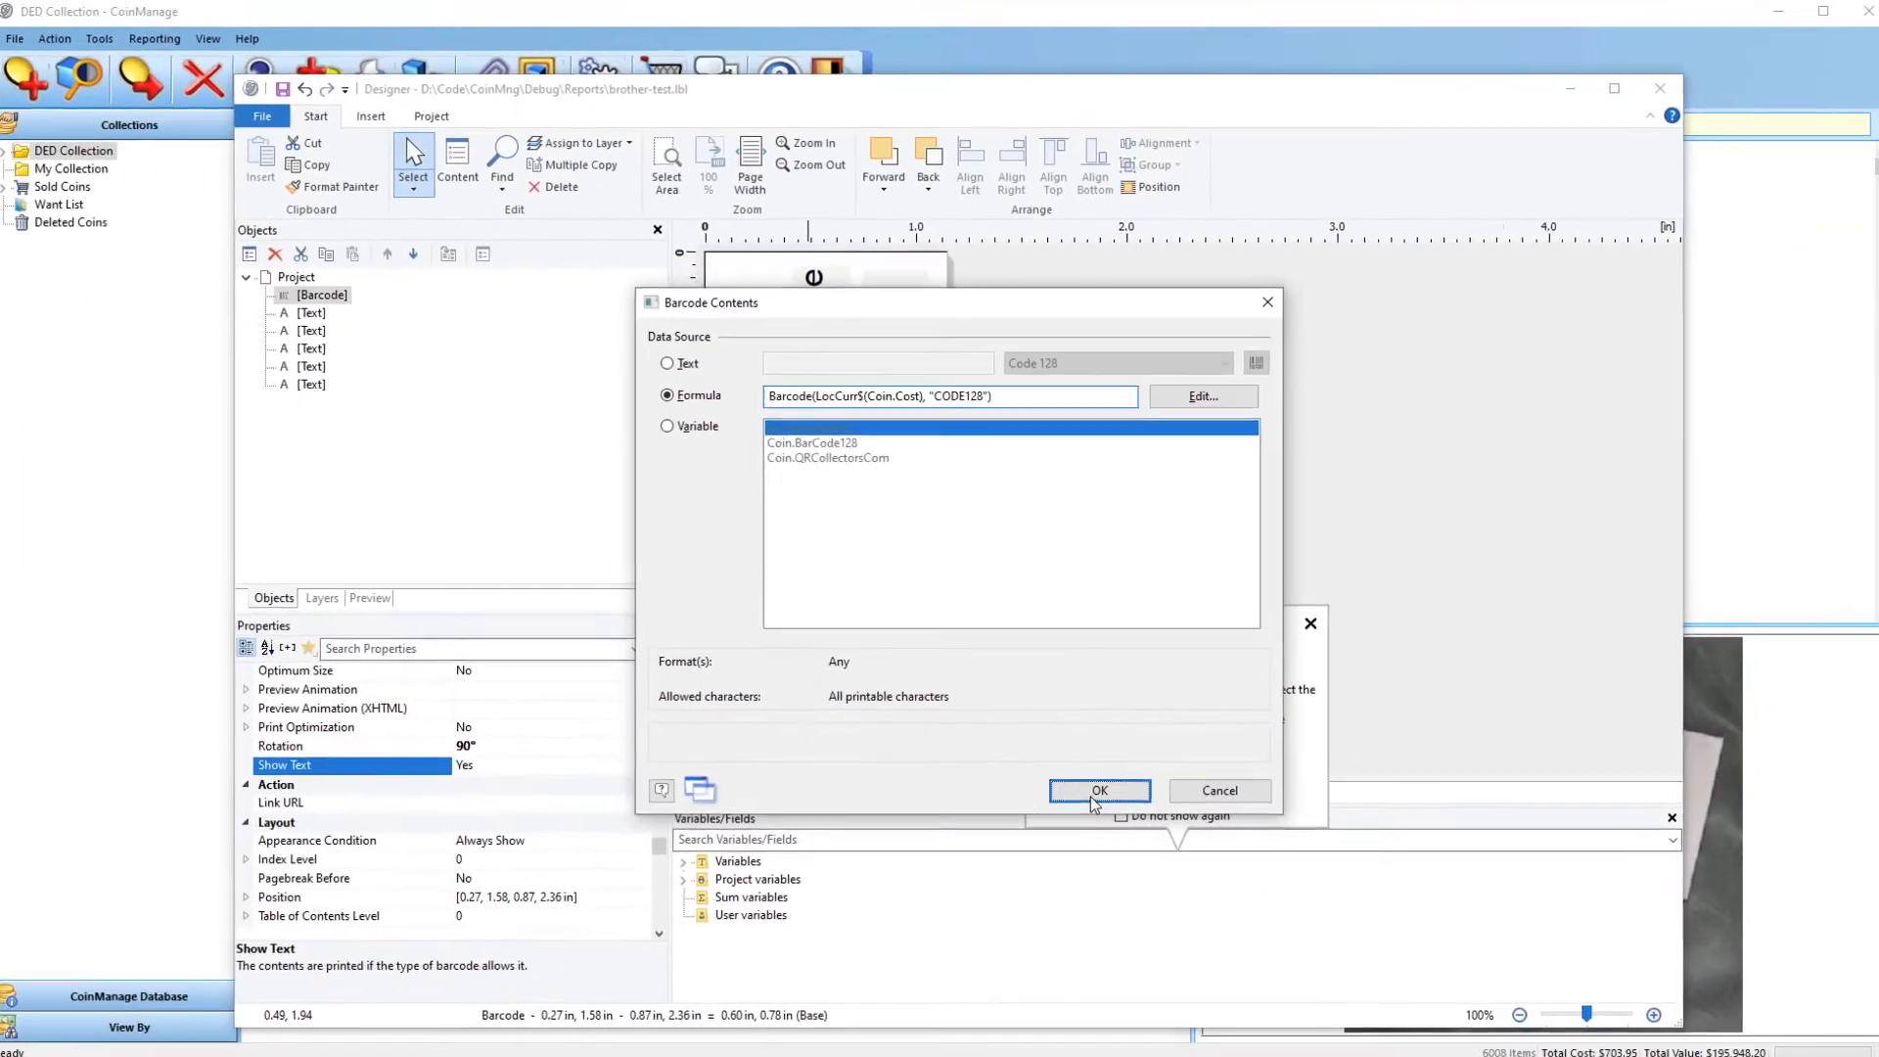
left_click(1092, 795)
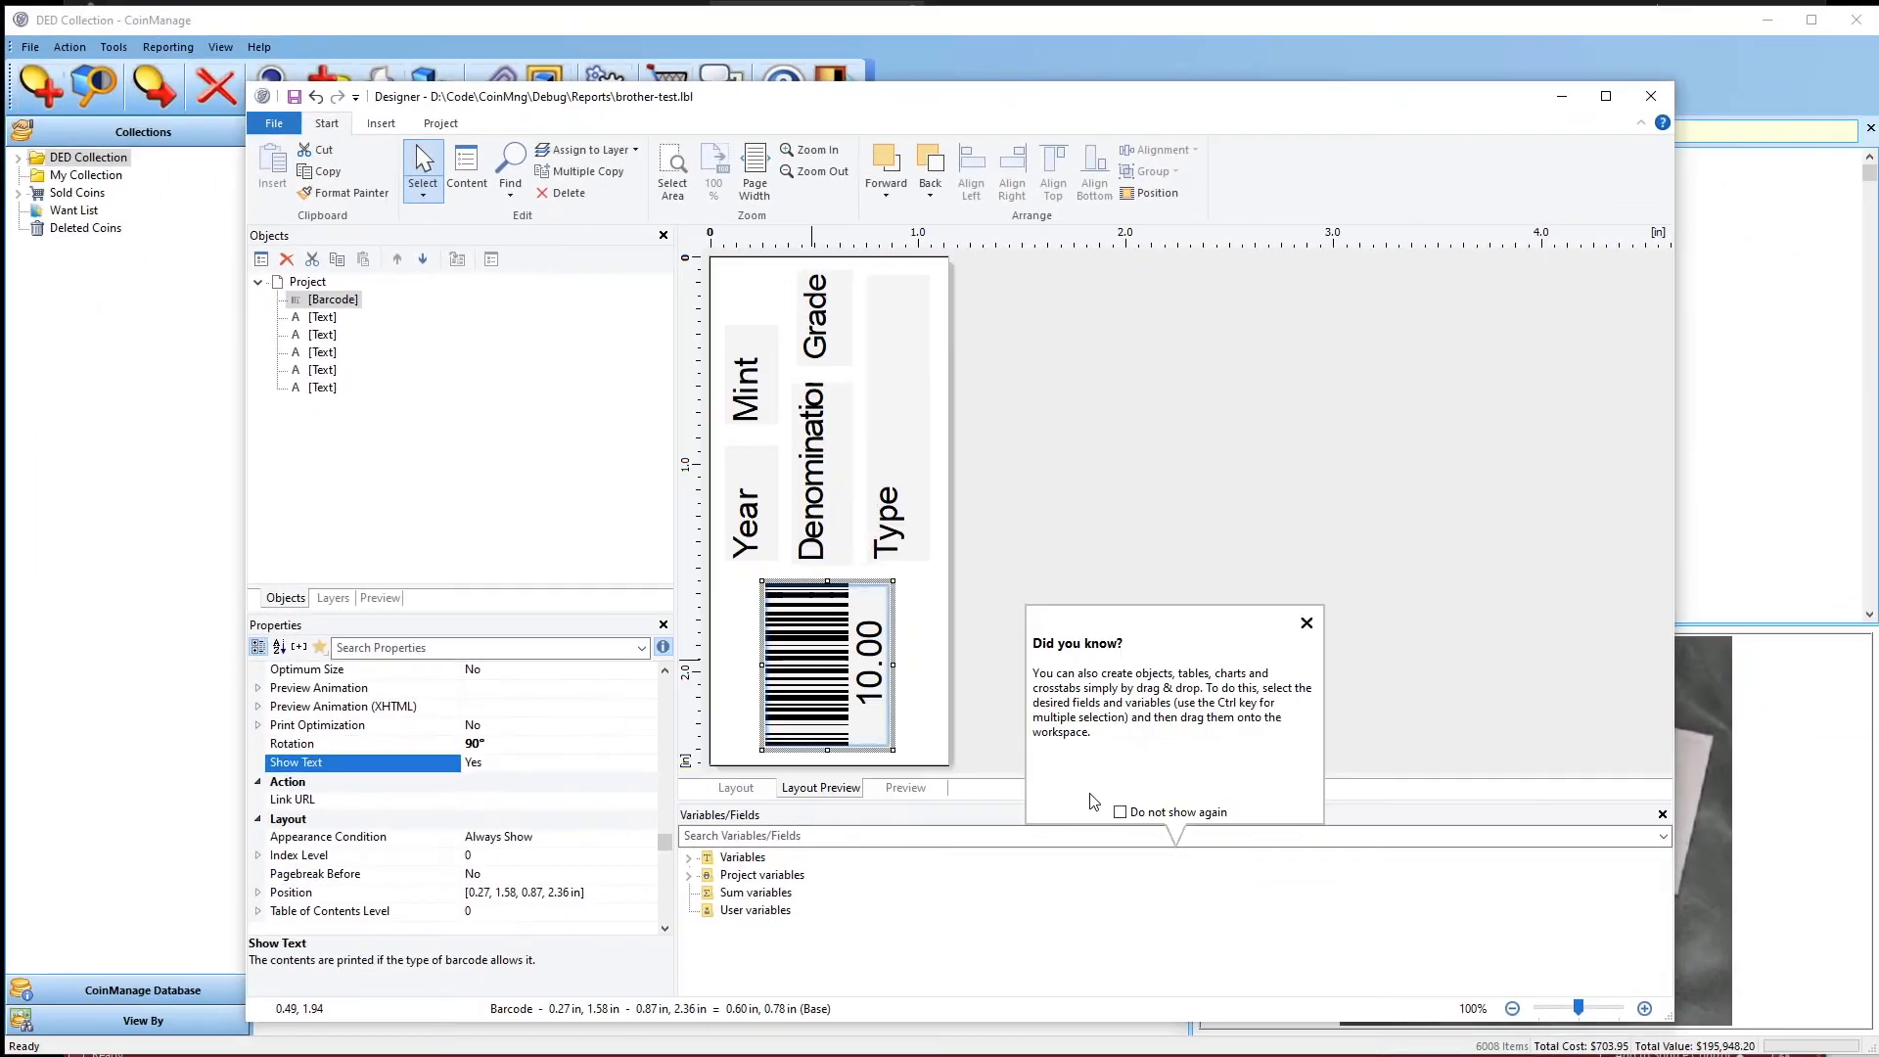
Step: Close the label designer and select the four United States sets from 1962 through 1965 in the DED Collection
left_click(1651, 96)
left_click(601, 278)
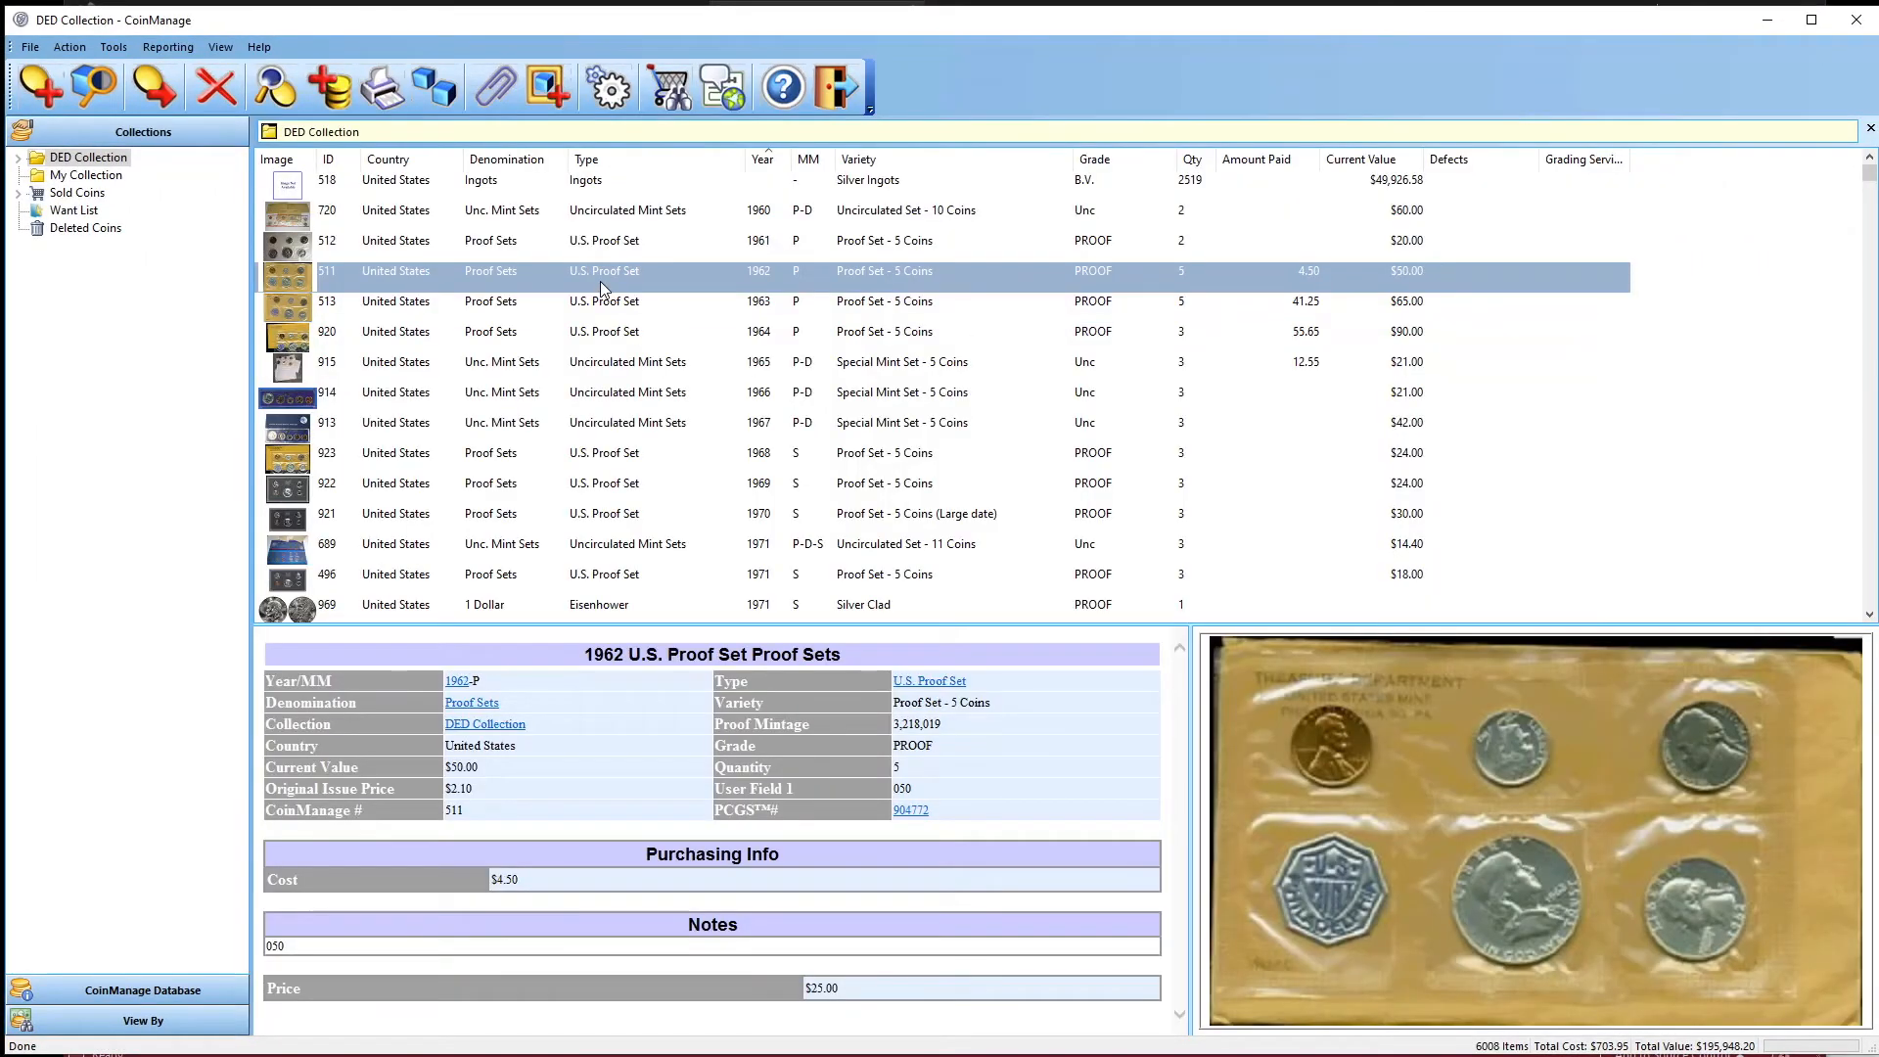
left_click(556, 369, "shift")
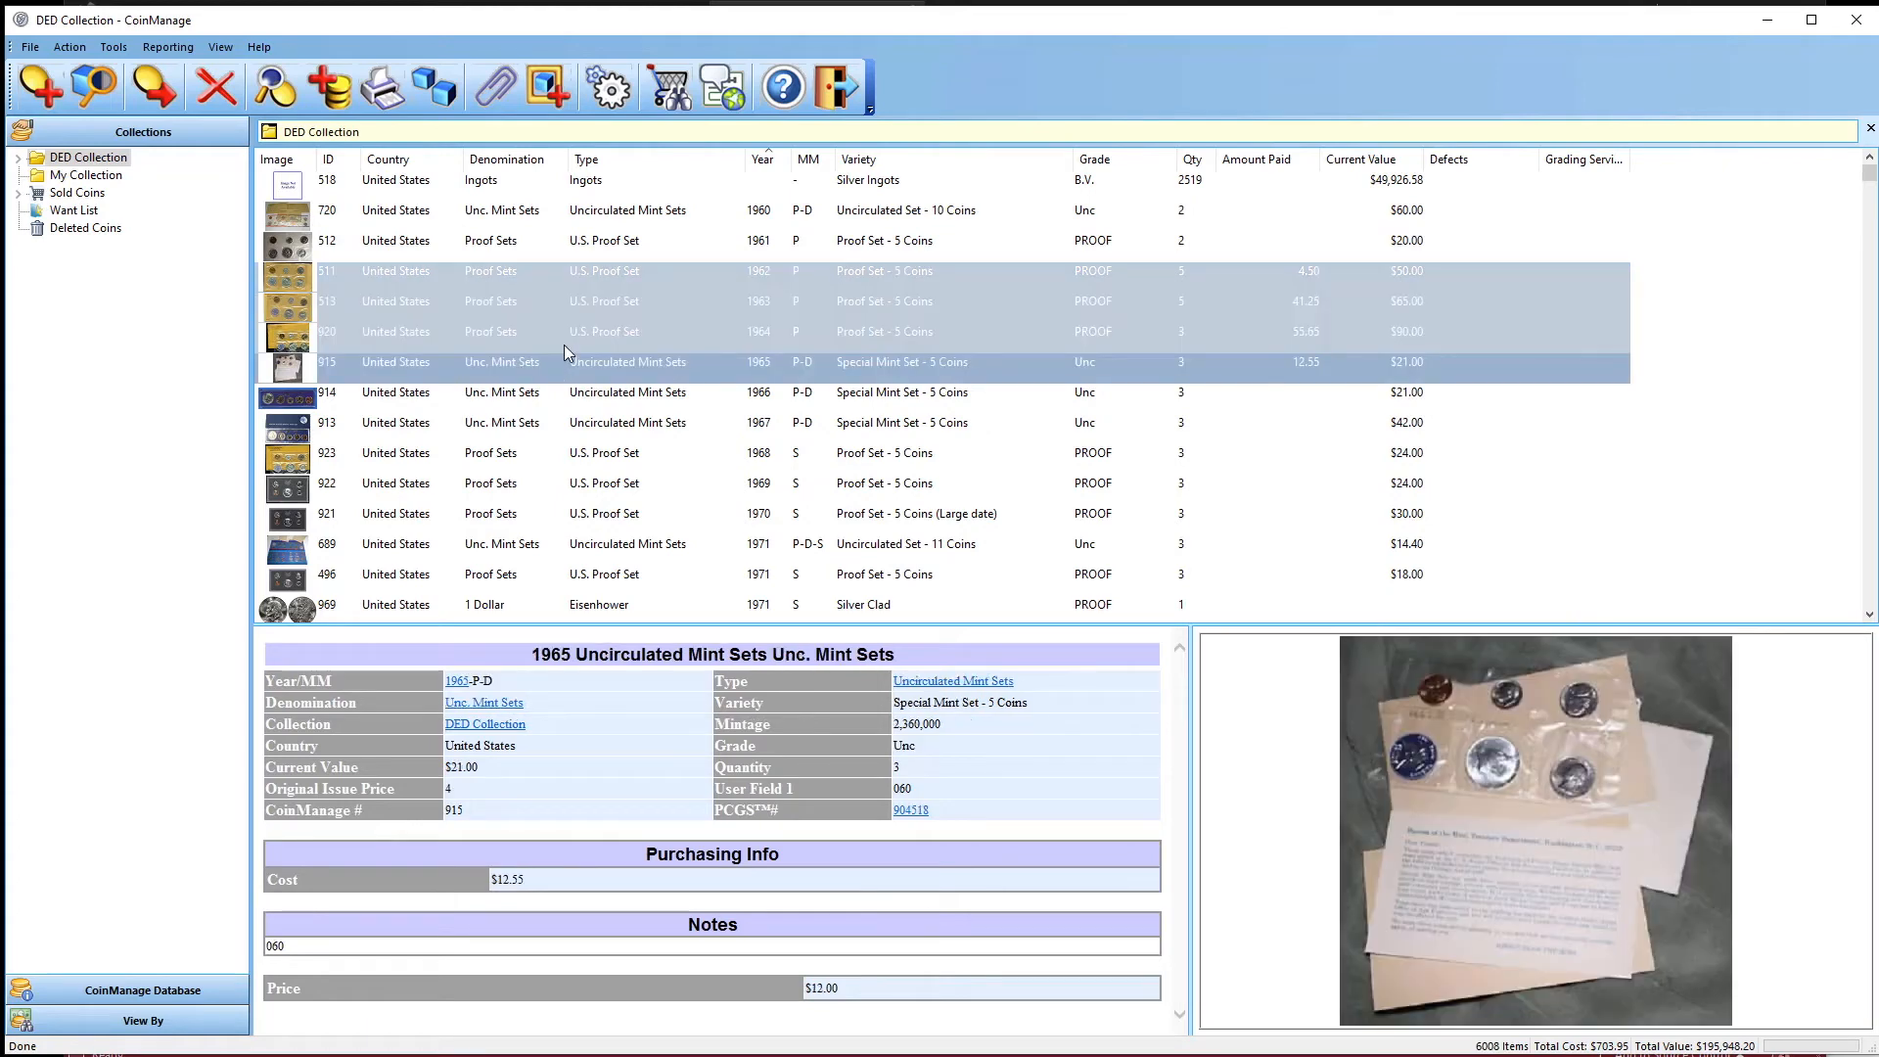
Step: Generate labels for the selected coins with brother-test.lbl, directing the output to Preview
right_click(714, 321)
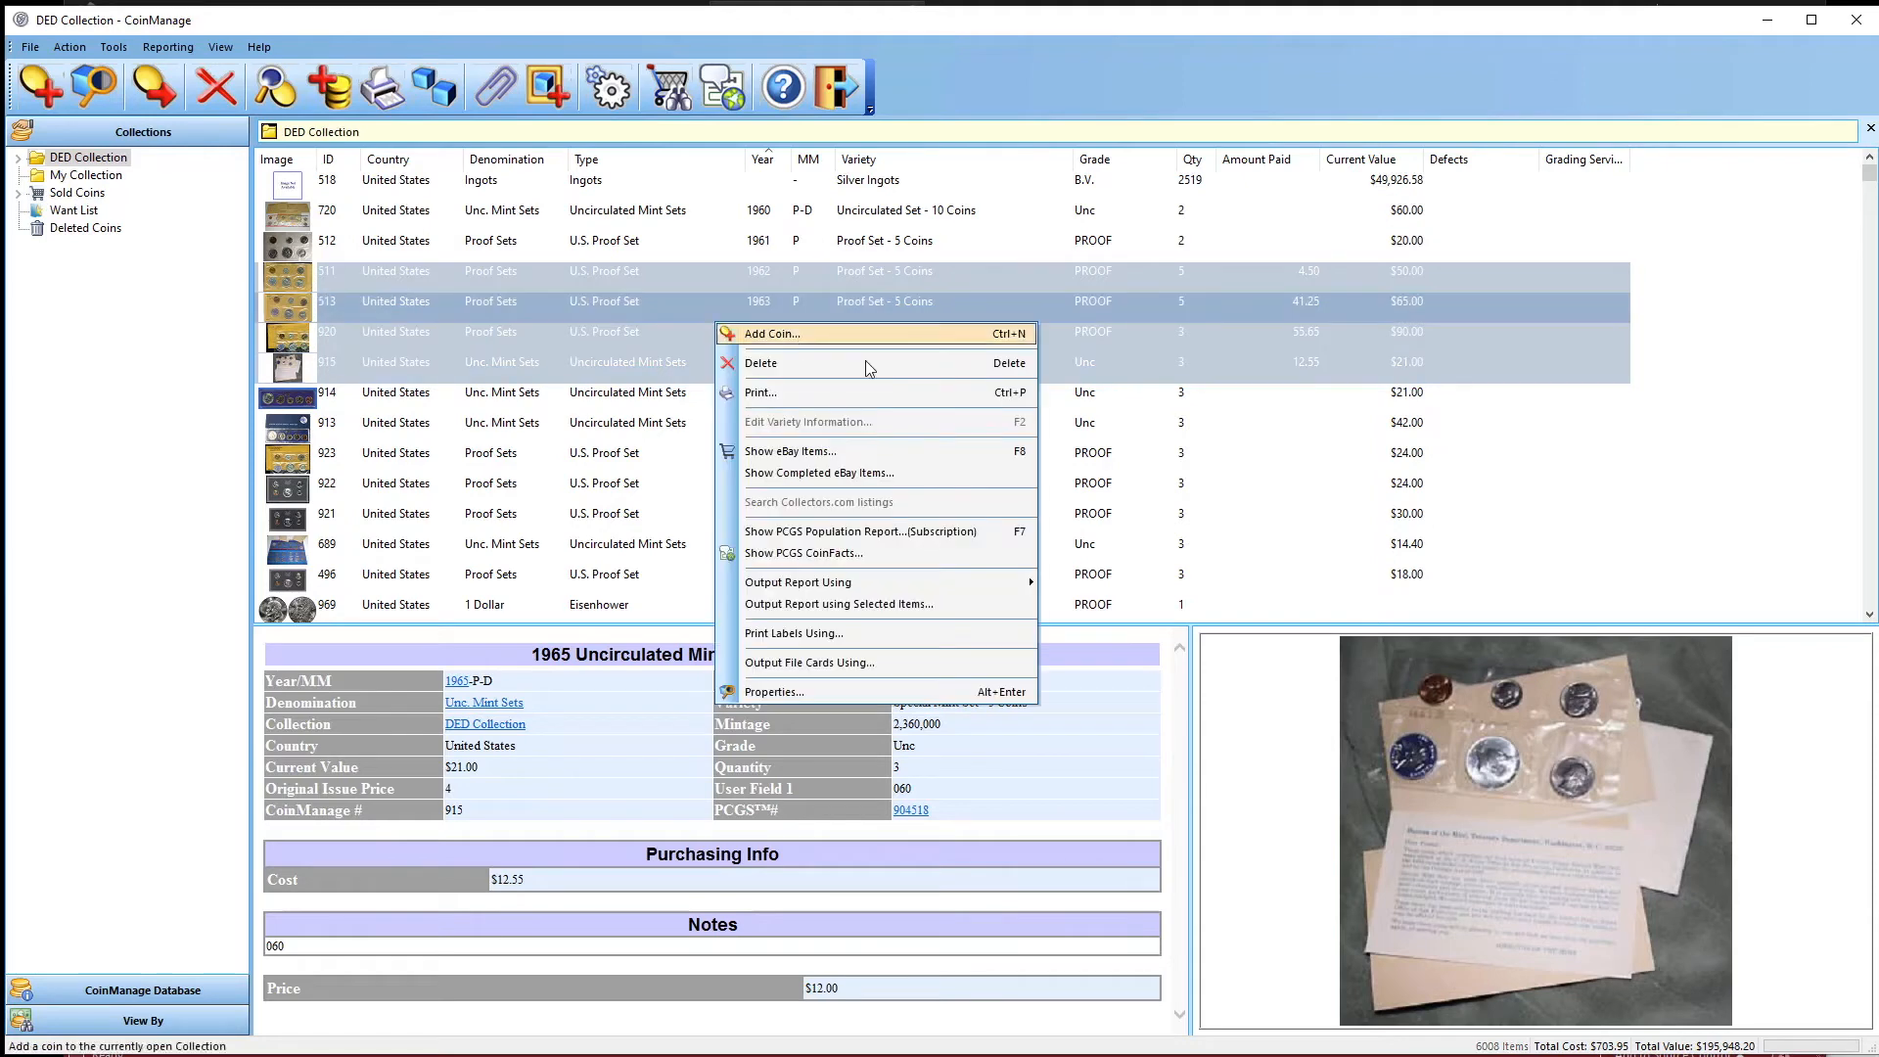
left_click(819, 633)
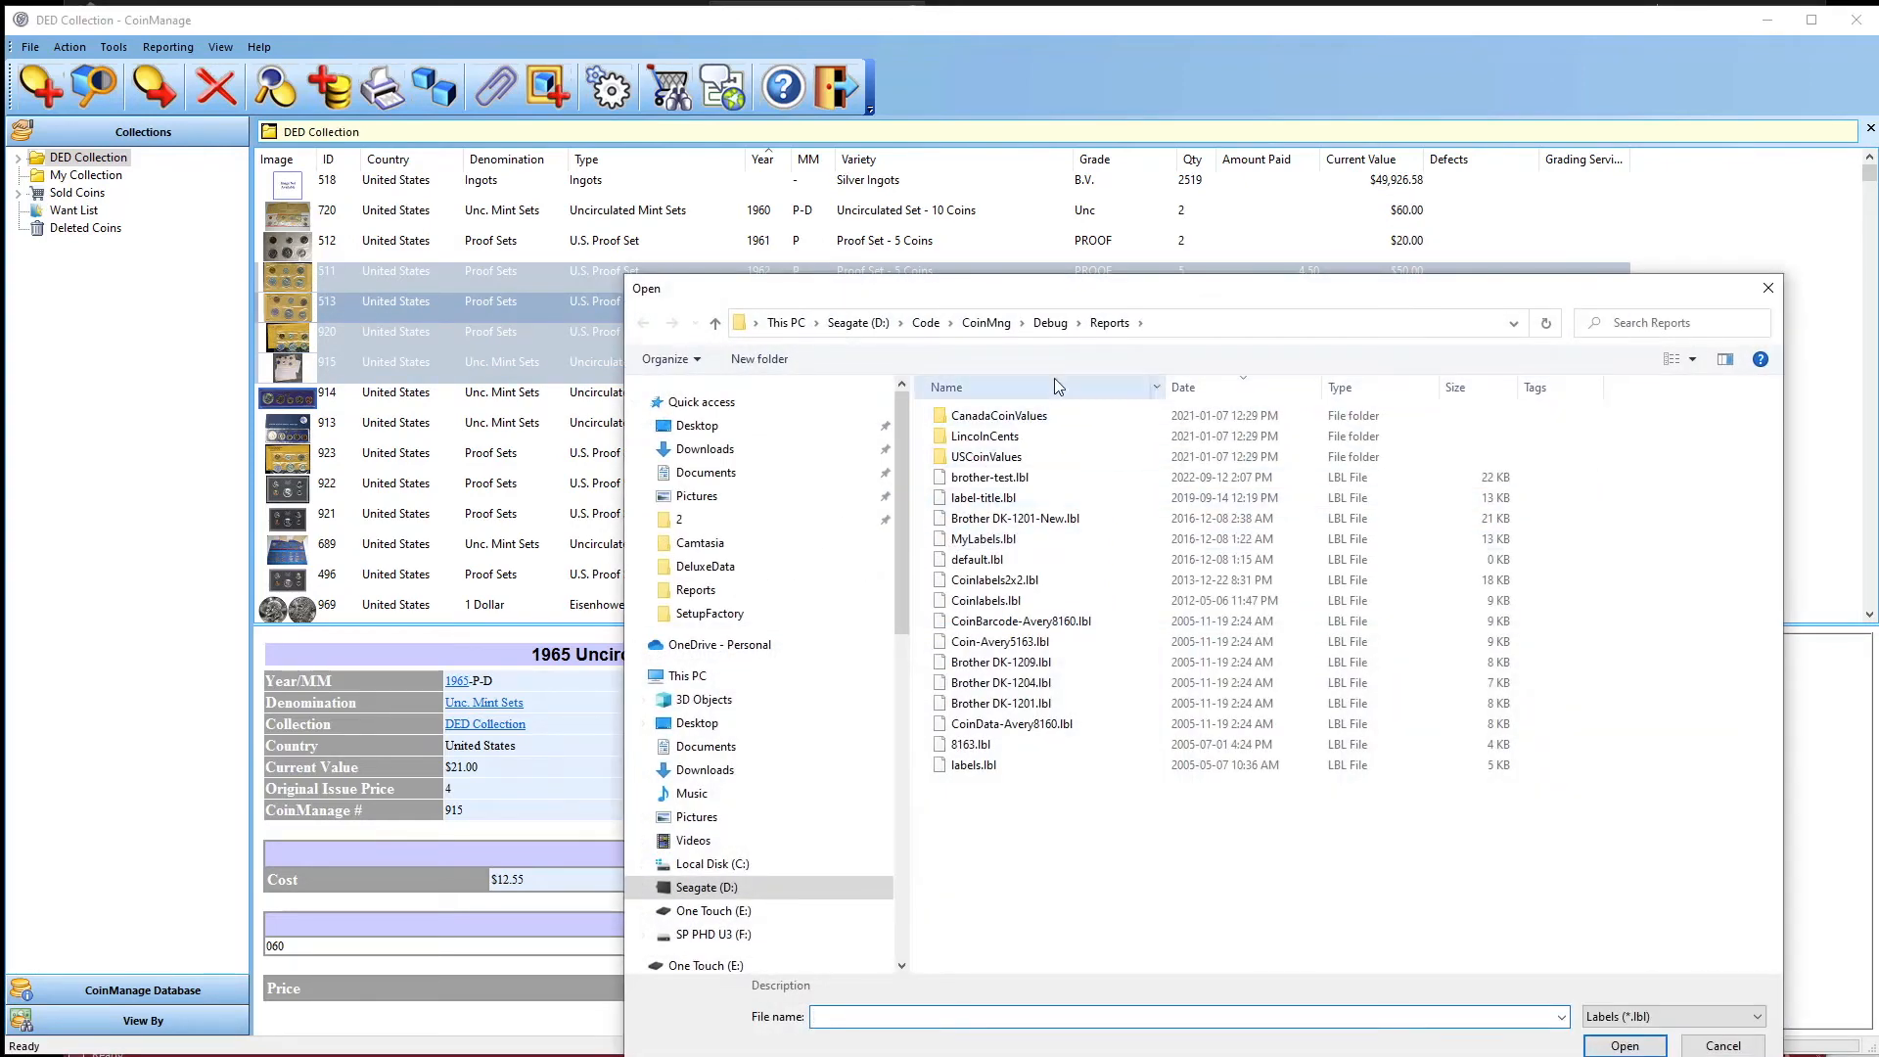
double_click(985, 479)
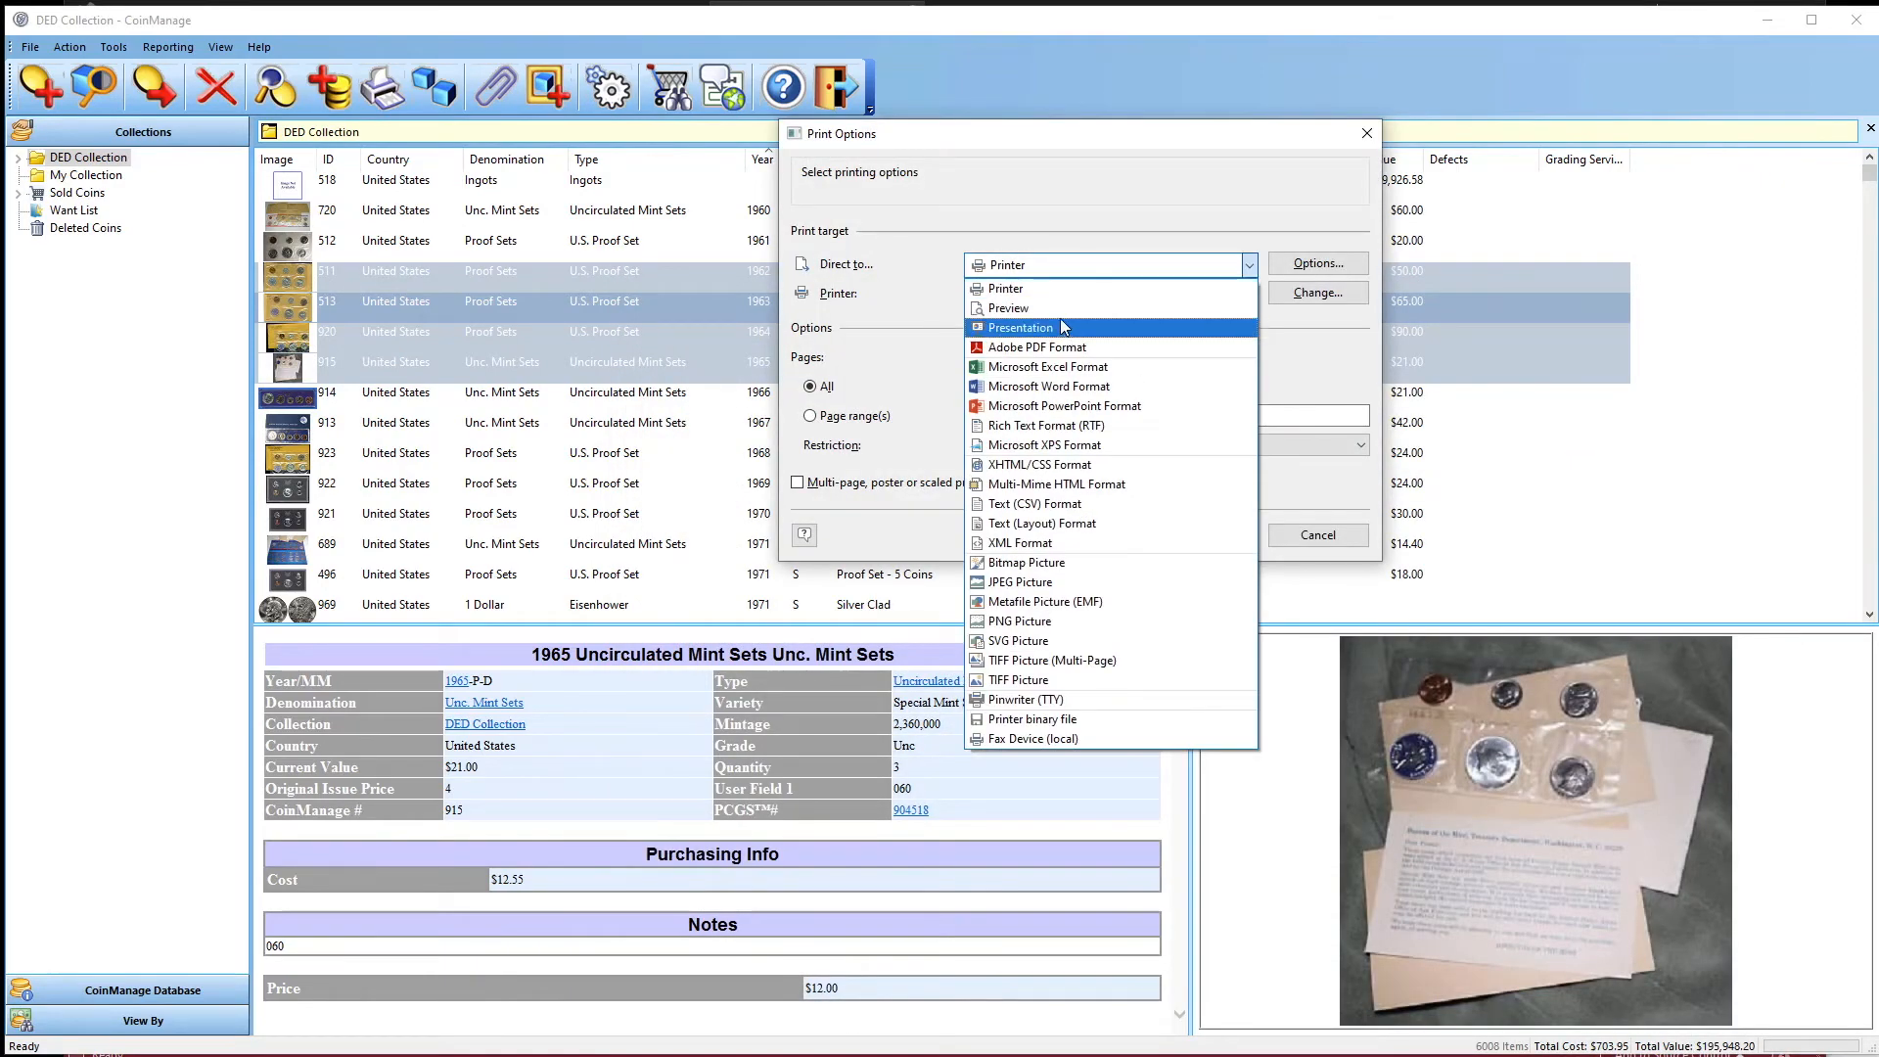
left_click(1062, 310)
left_click(1217, 503)
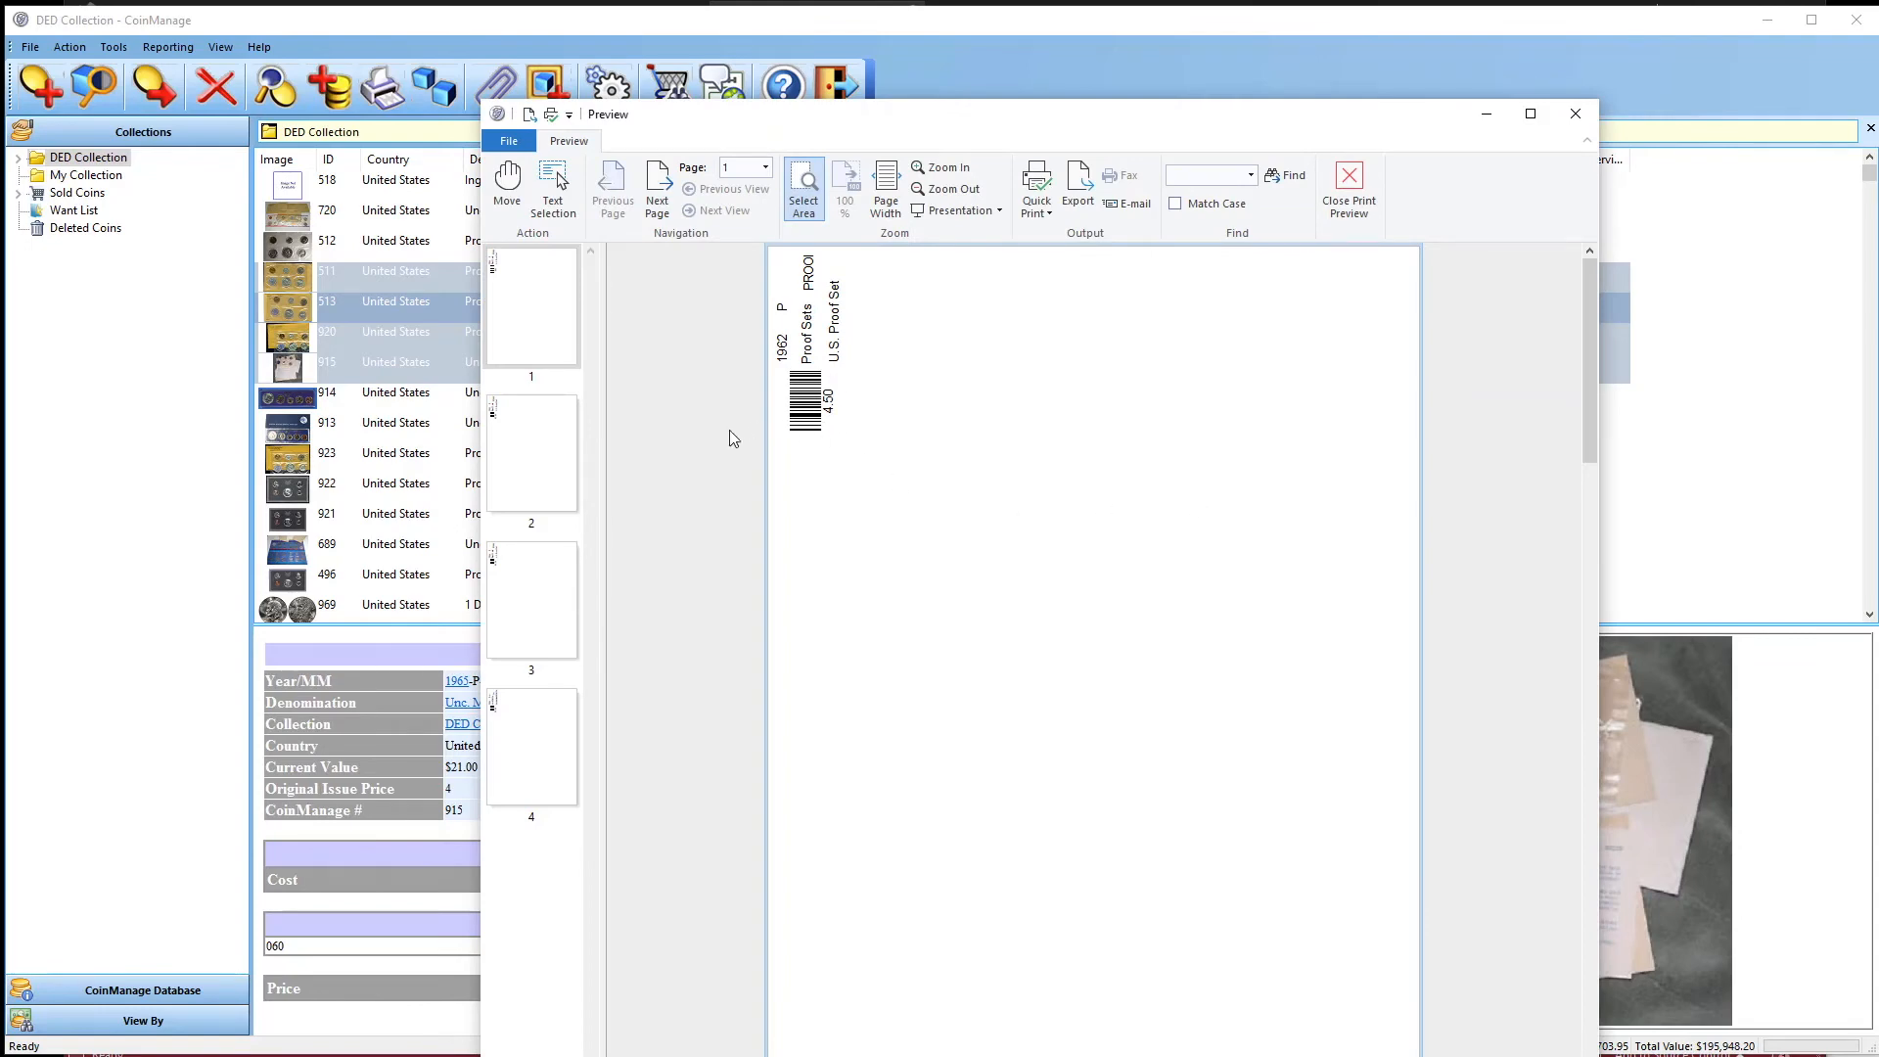
Step: Examine the cost barcodes on all four label pages, and close the print preview
left_click(533, 460)
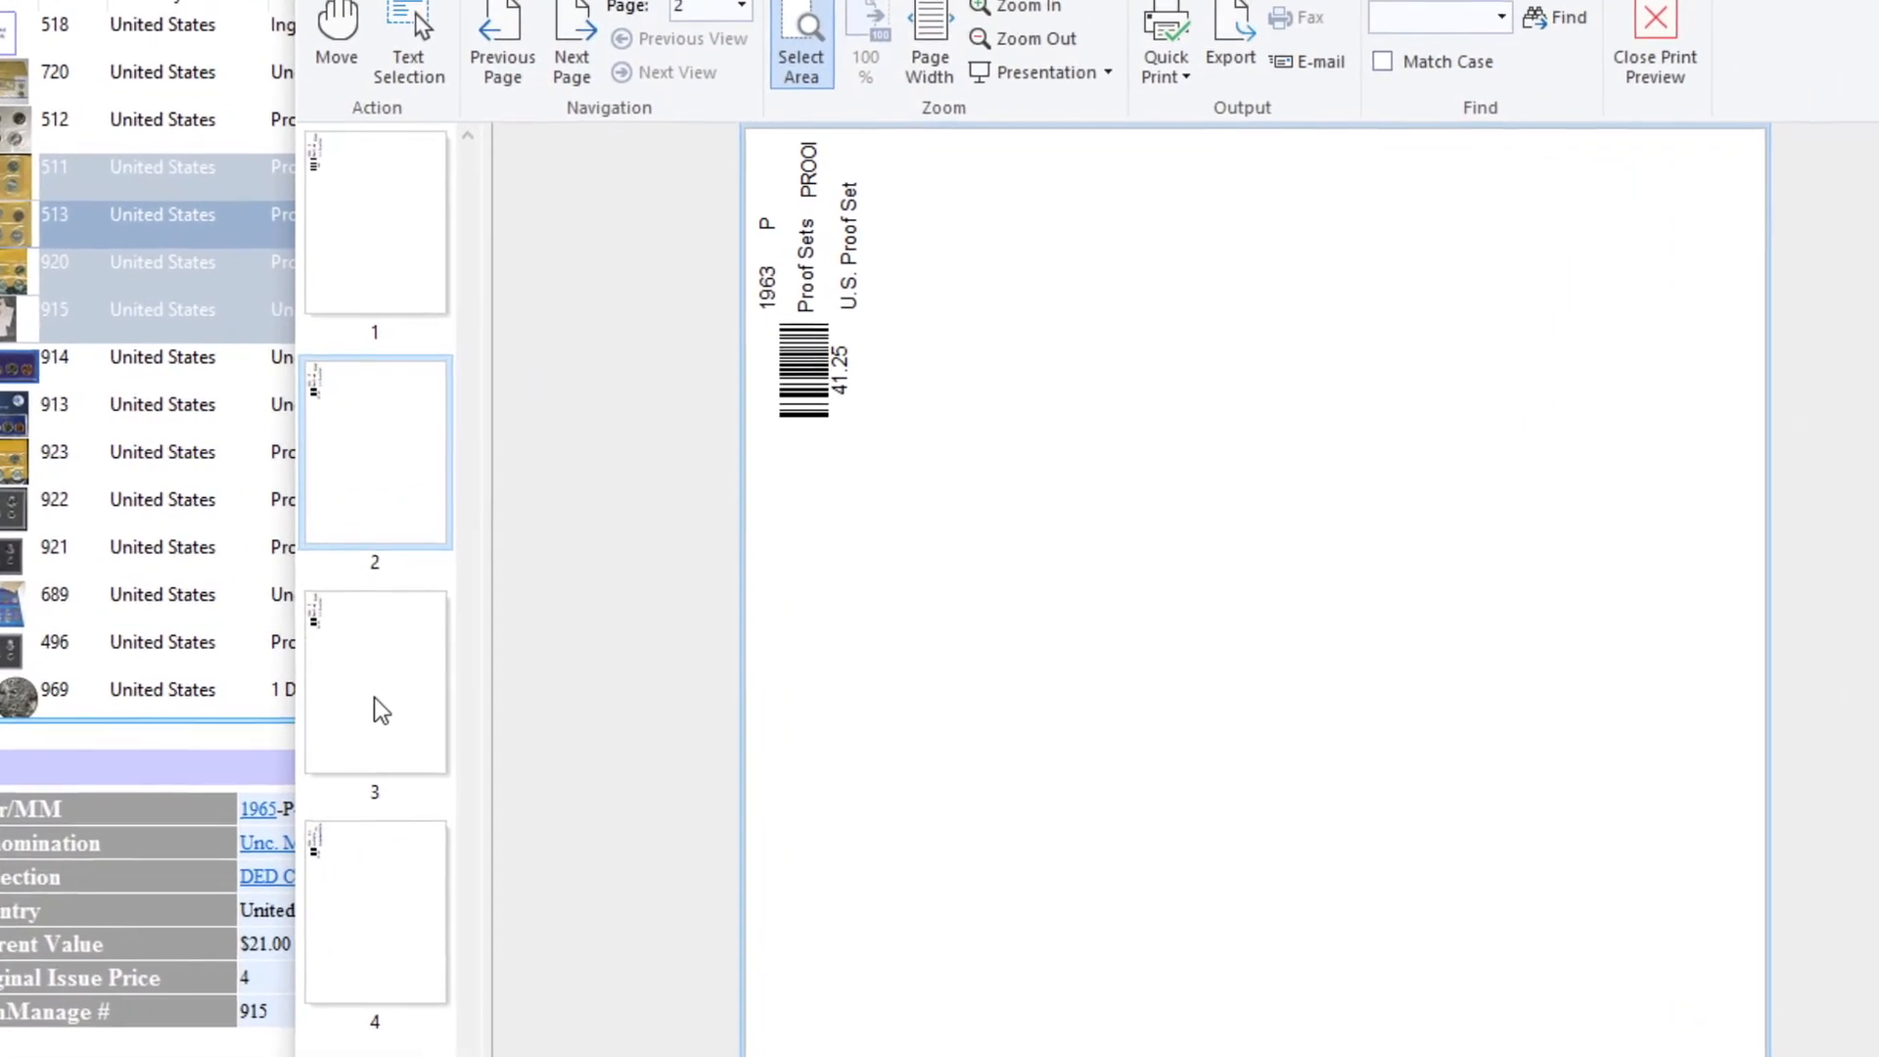
left_click(373, 697)
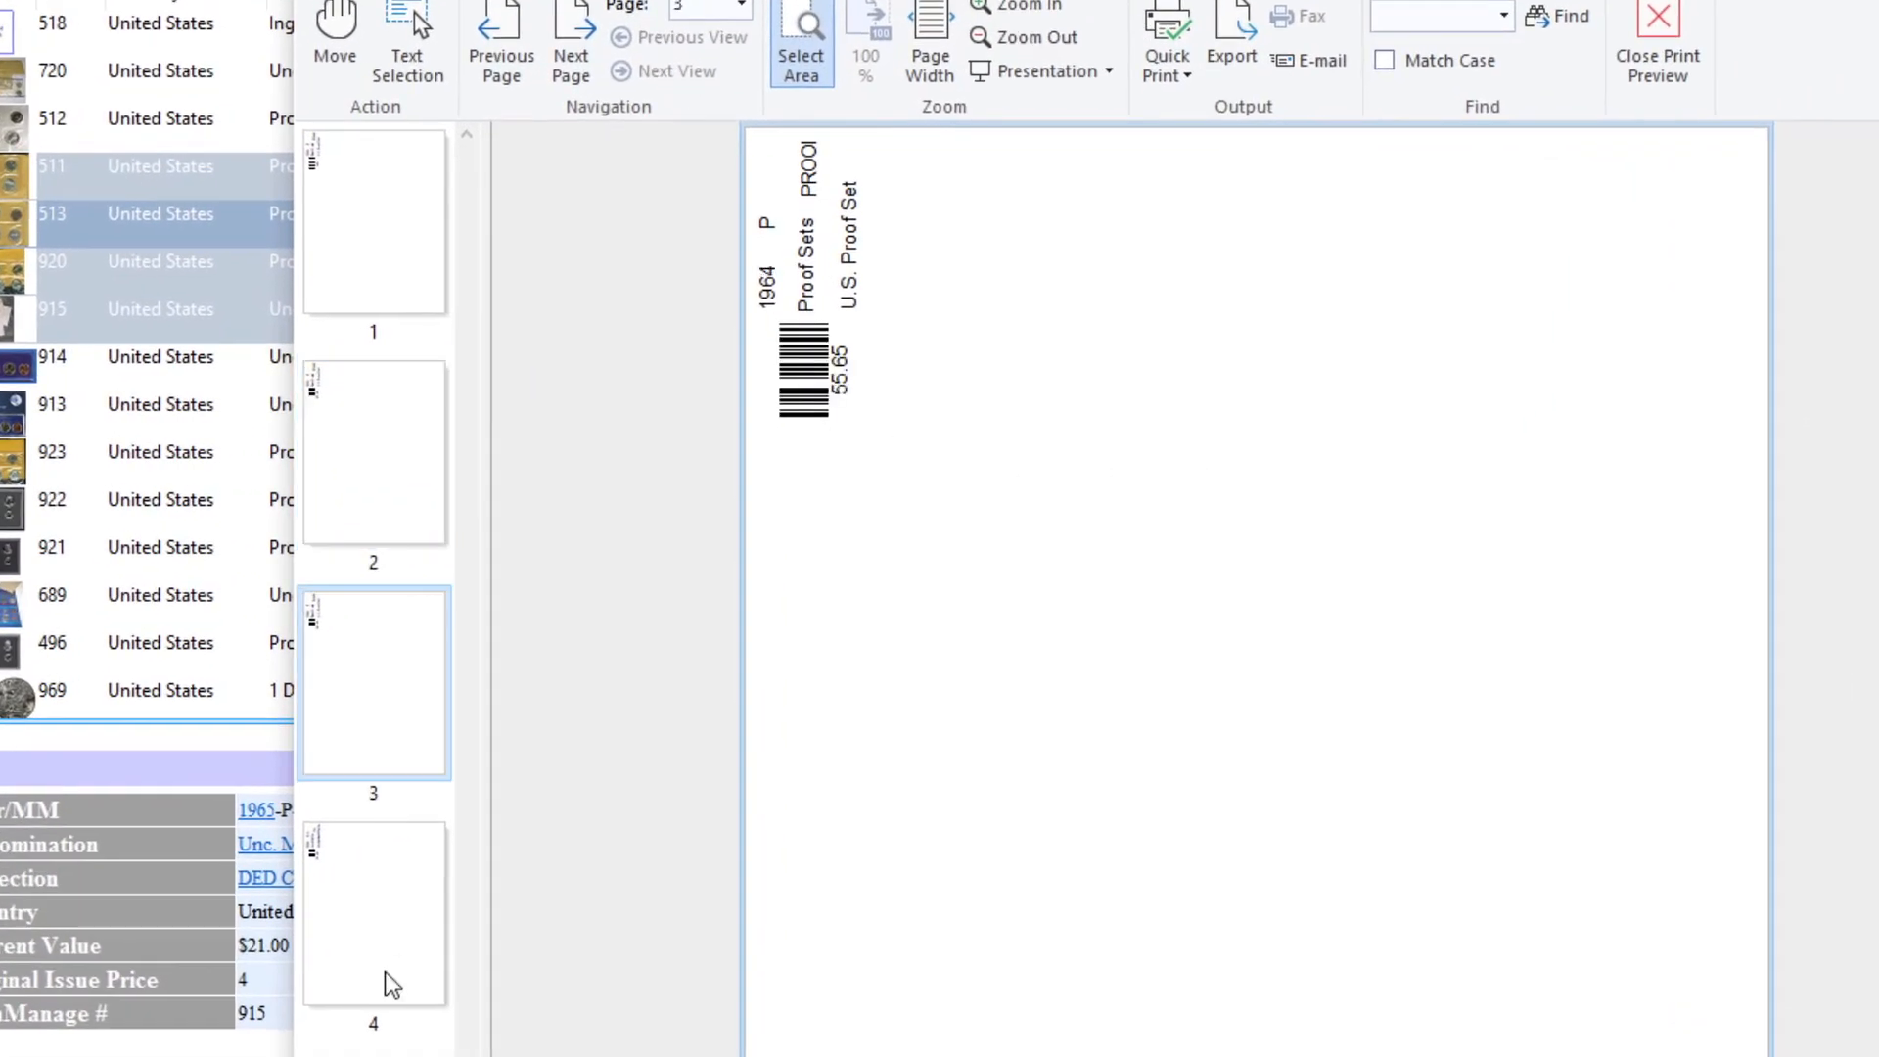
left_click(374, 921)
left_click(364, 698)
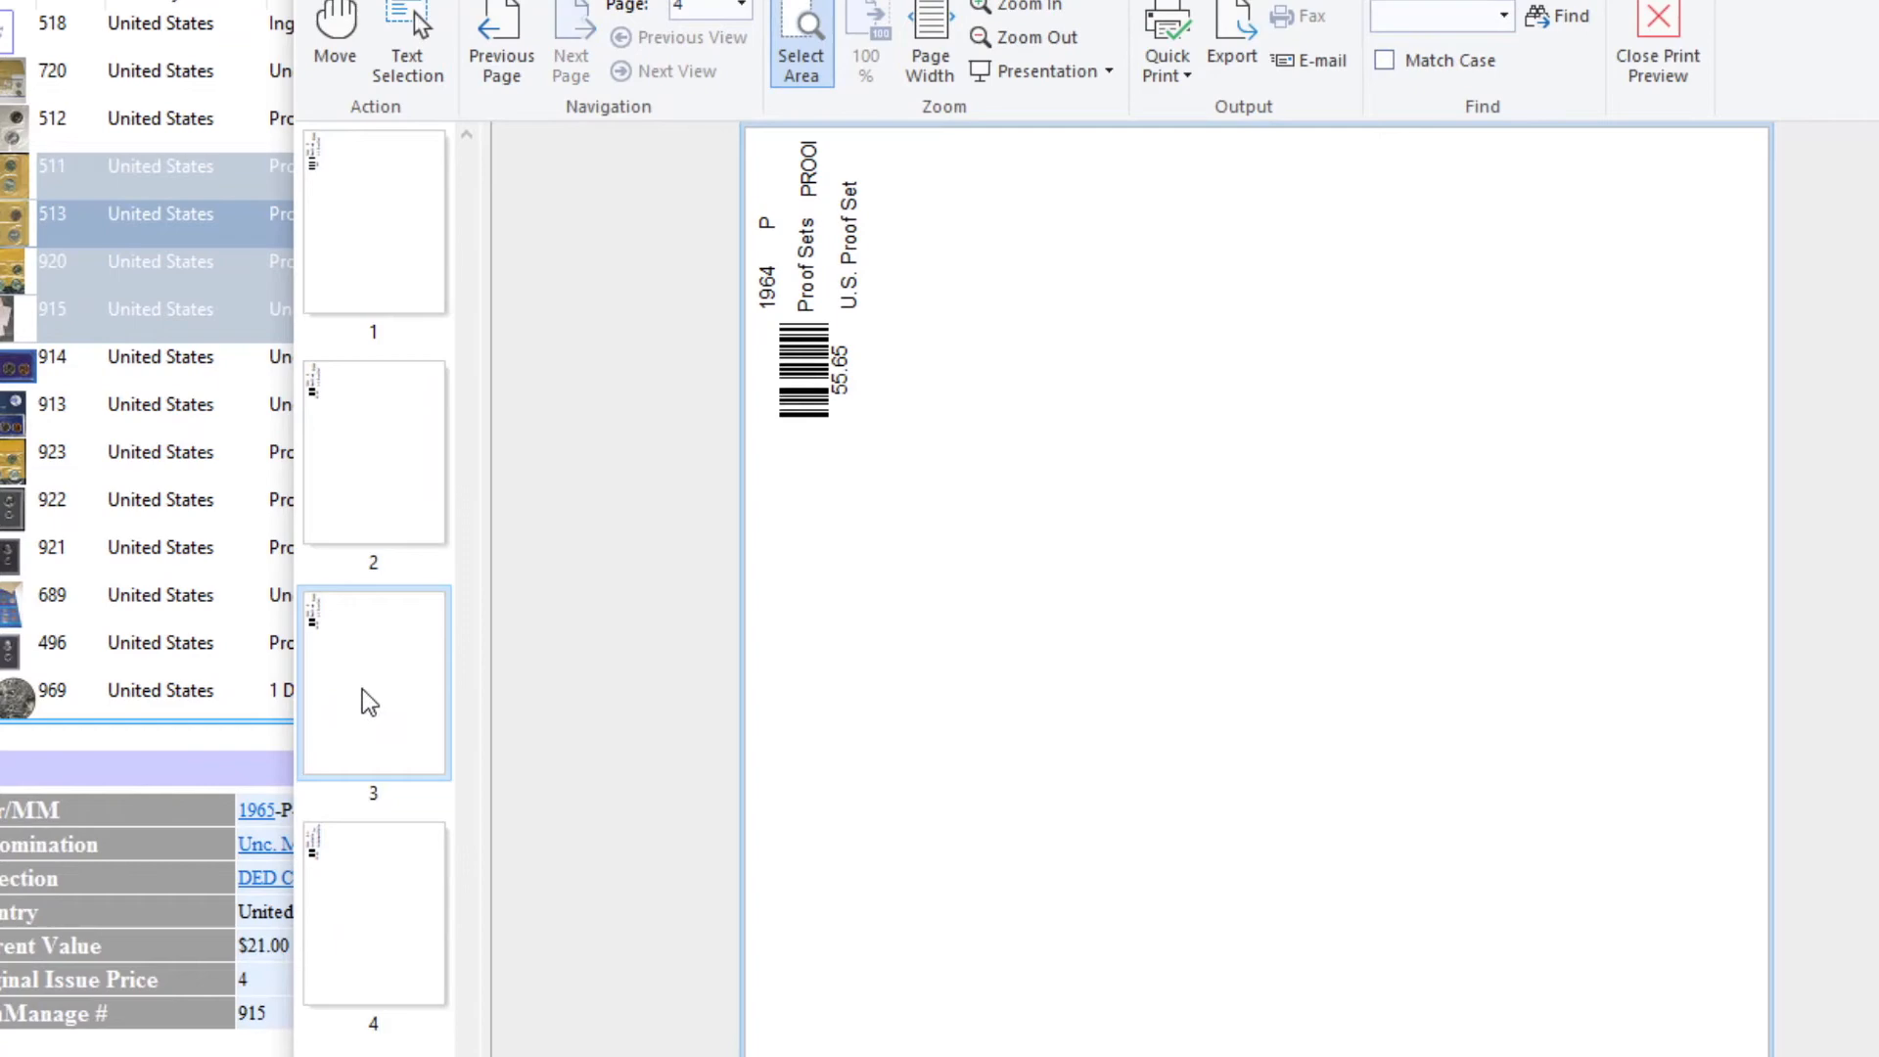
left_click(415, 477)
left_click(421, 258)
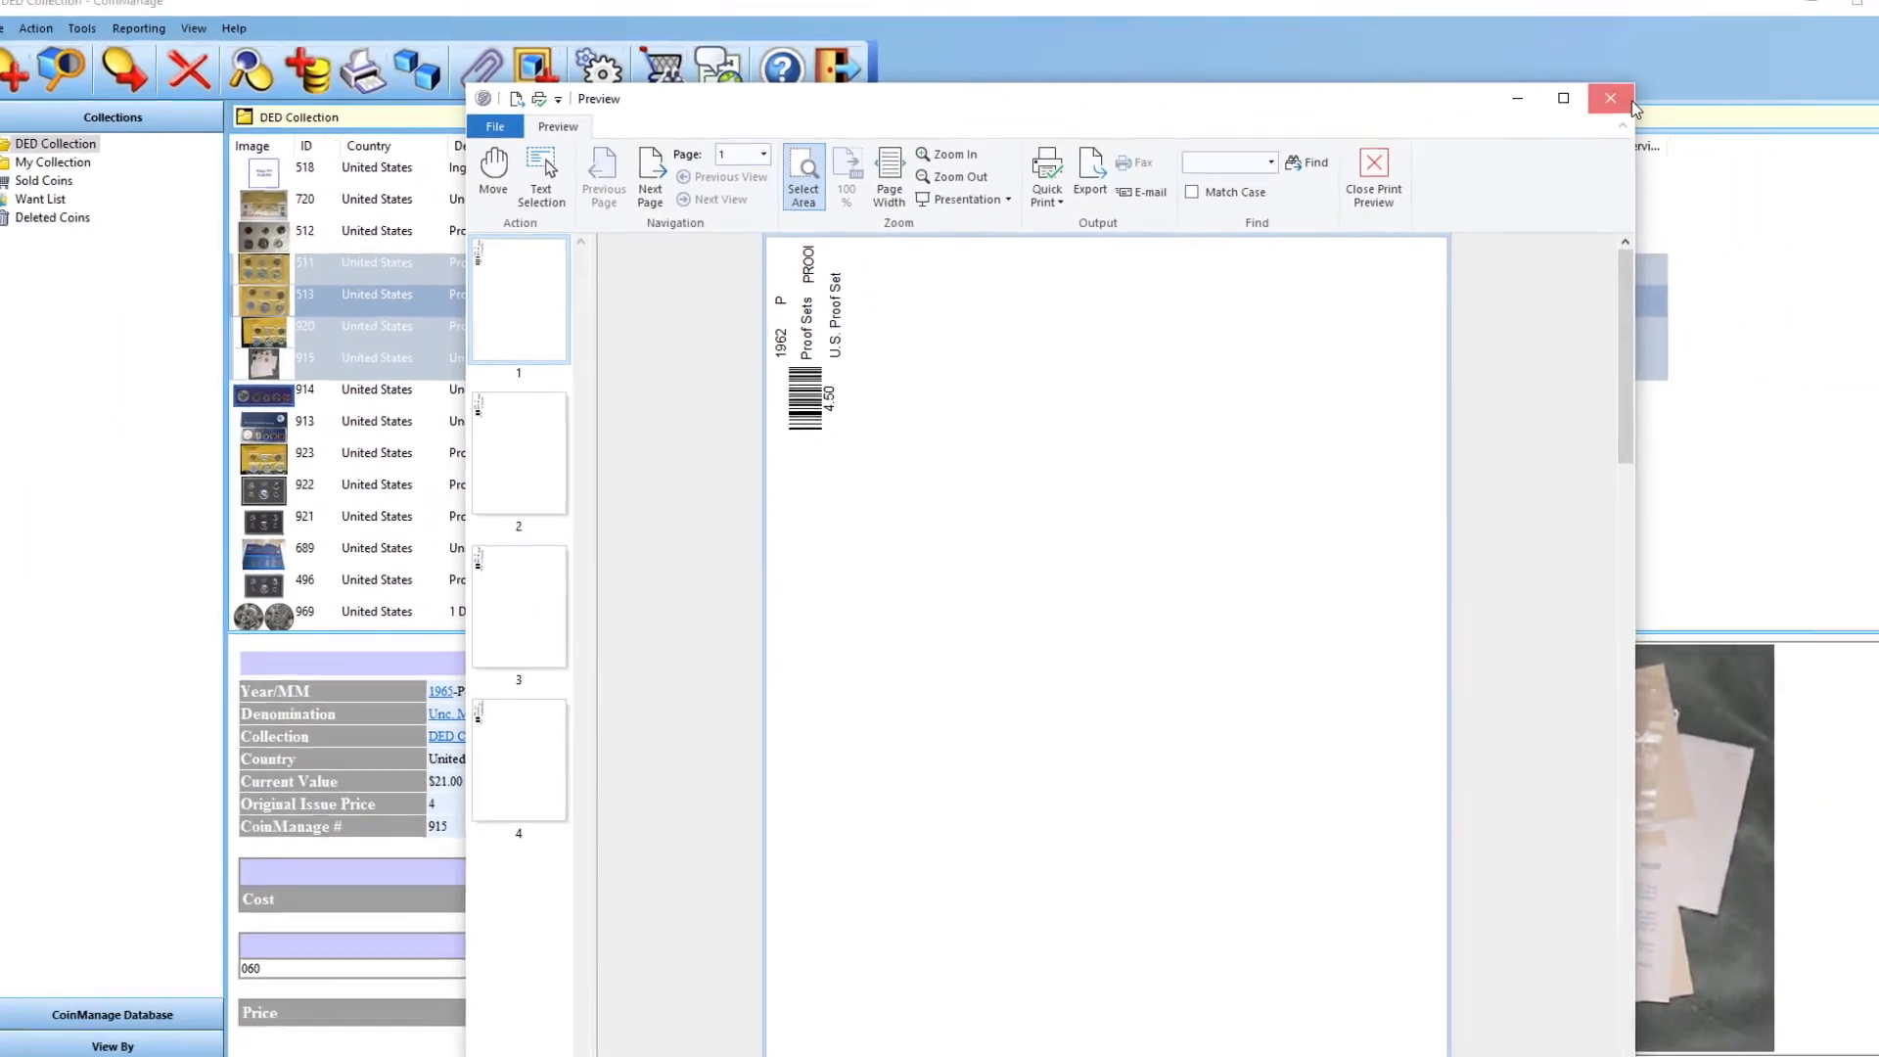
left_click(1627, 100)
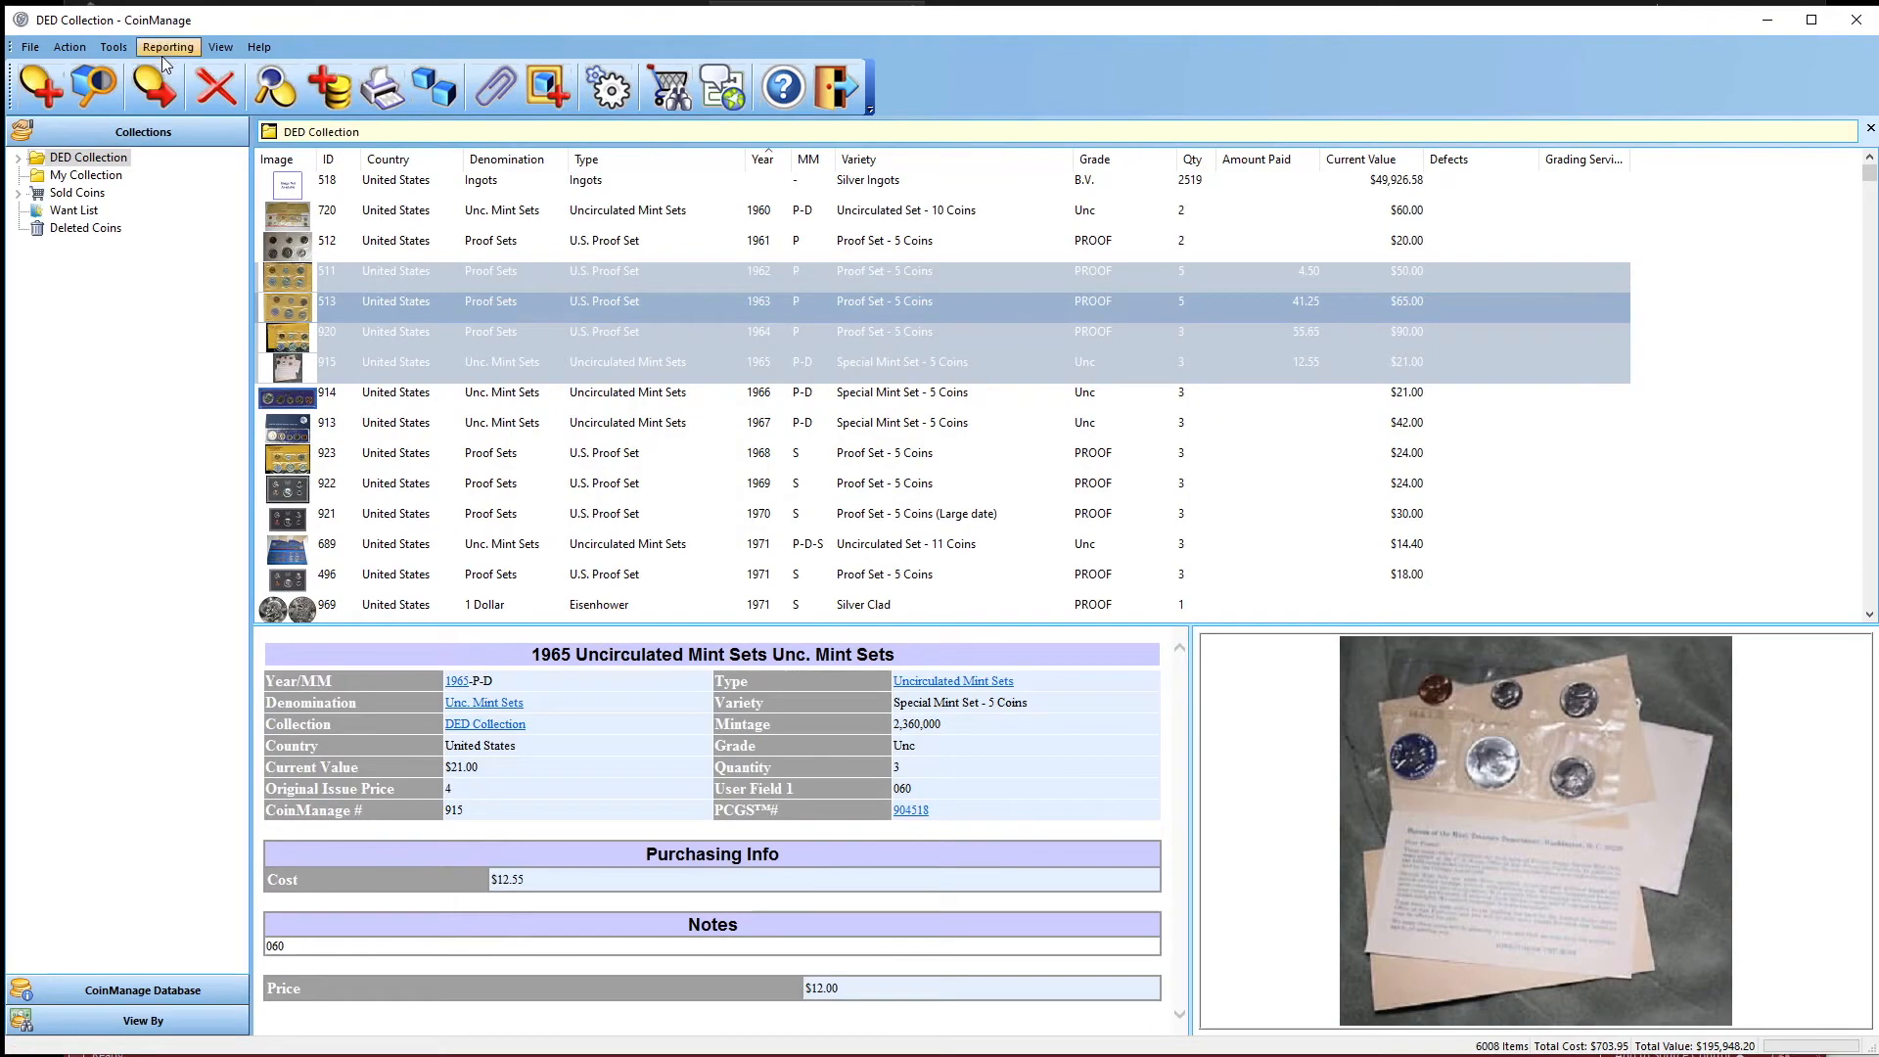
Step: Open brother-test.lbl for editing in the label designer again
left_click(164, 51)
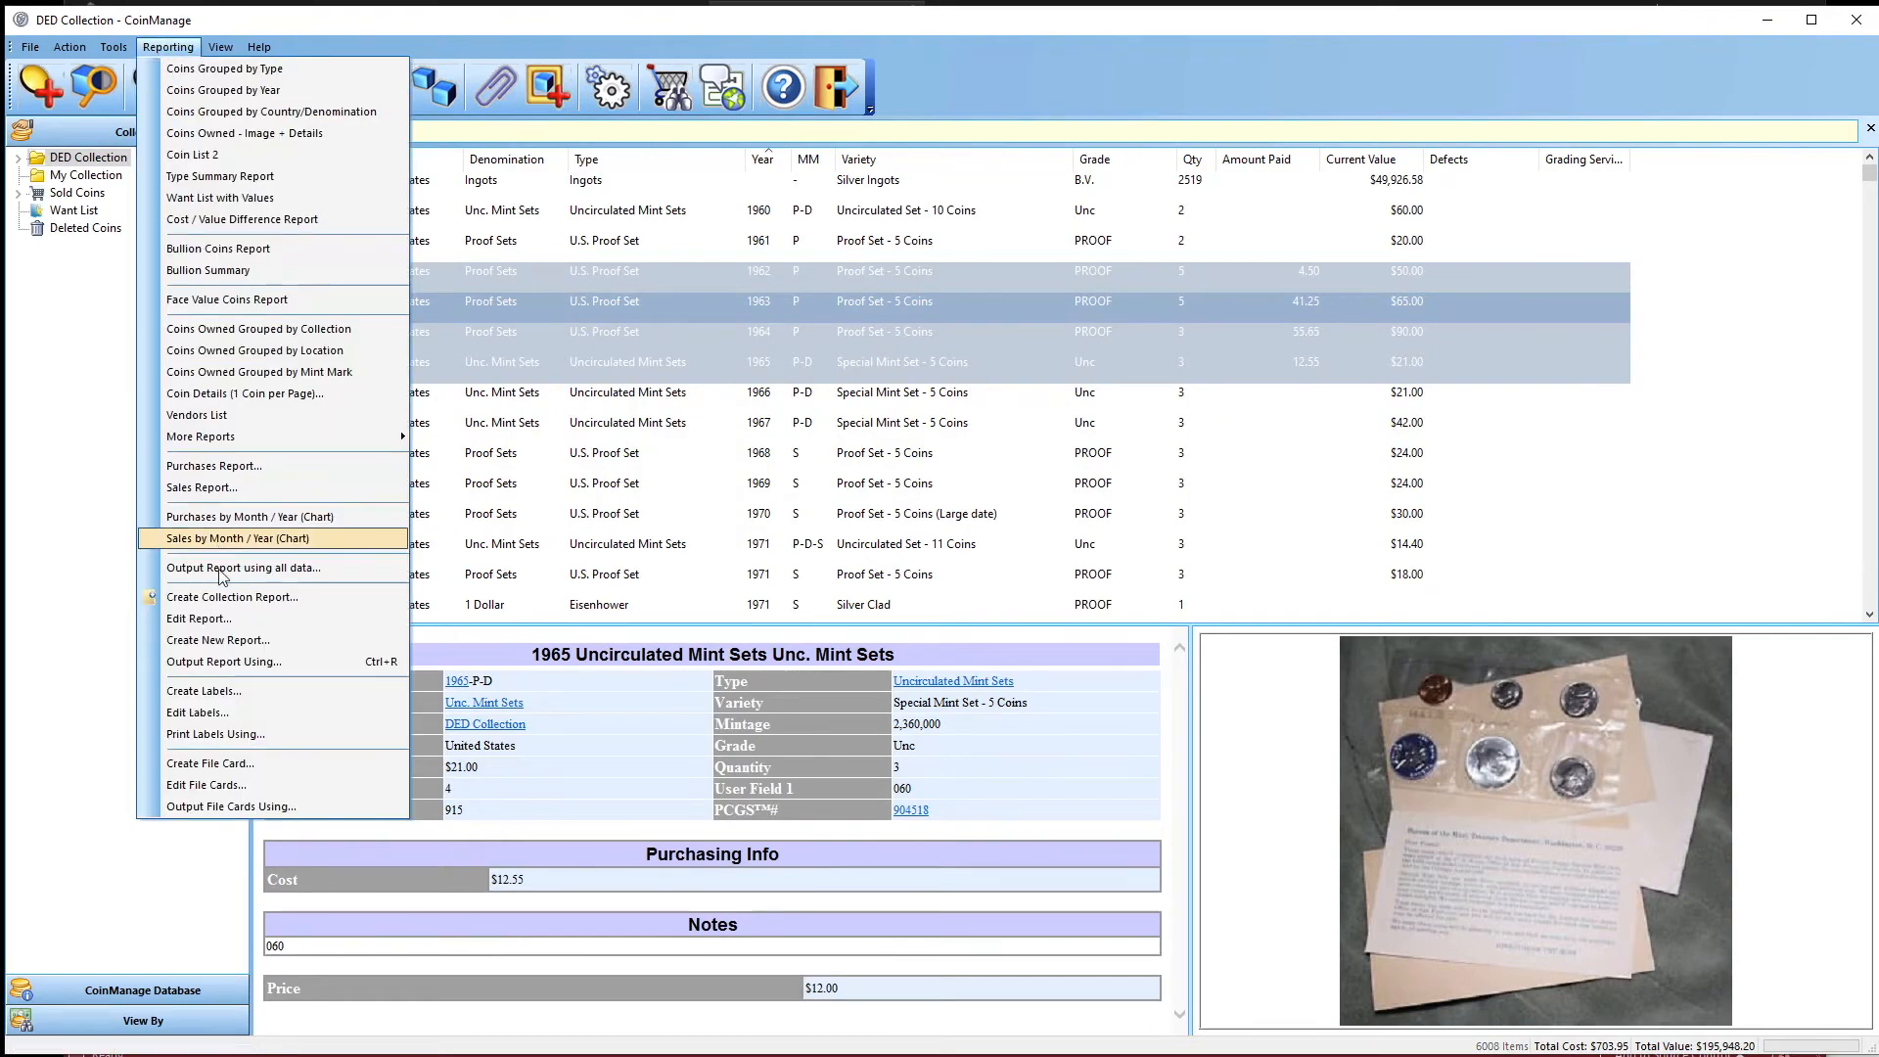
left_click(234, 714)
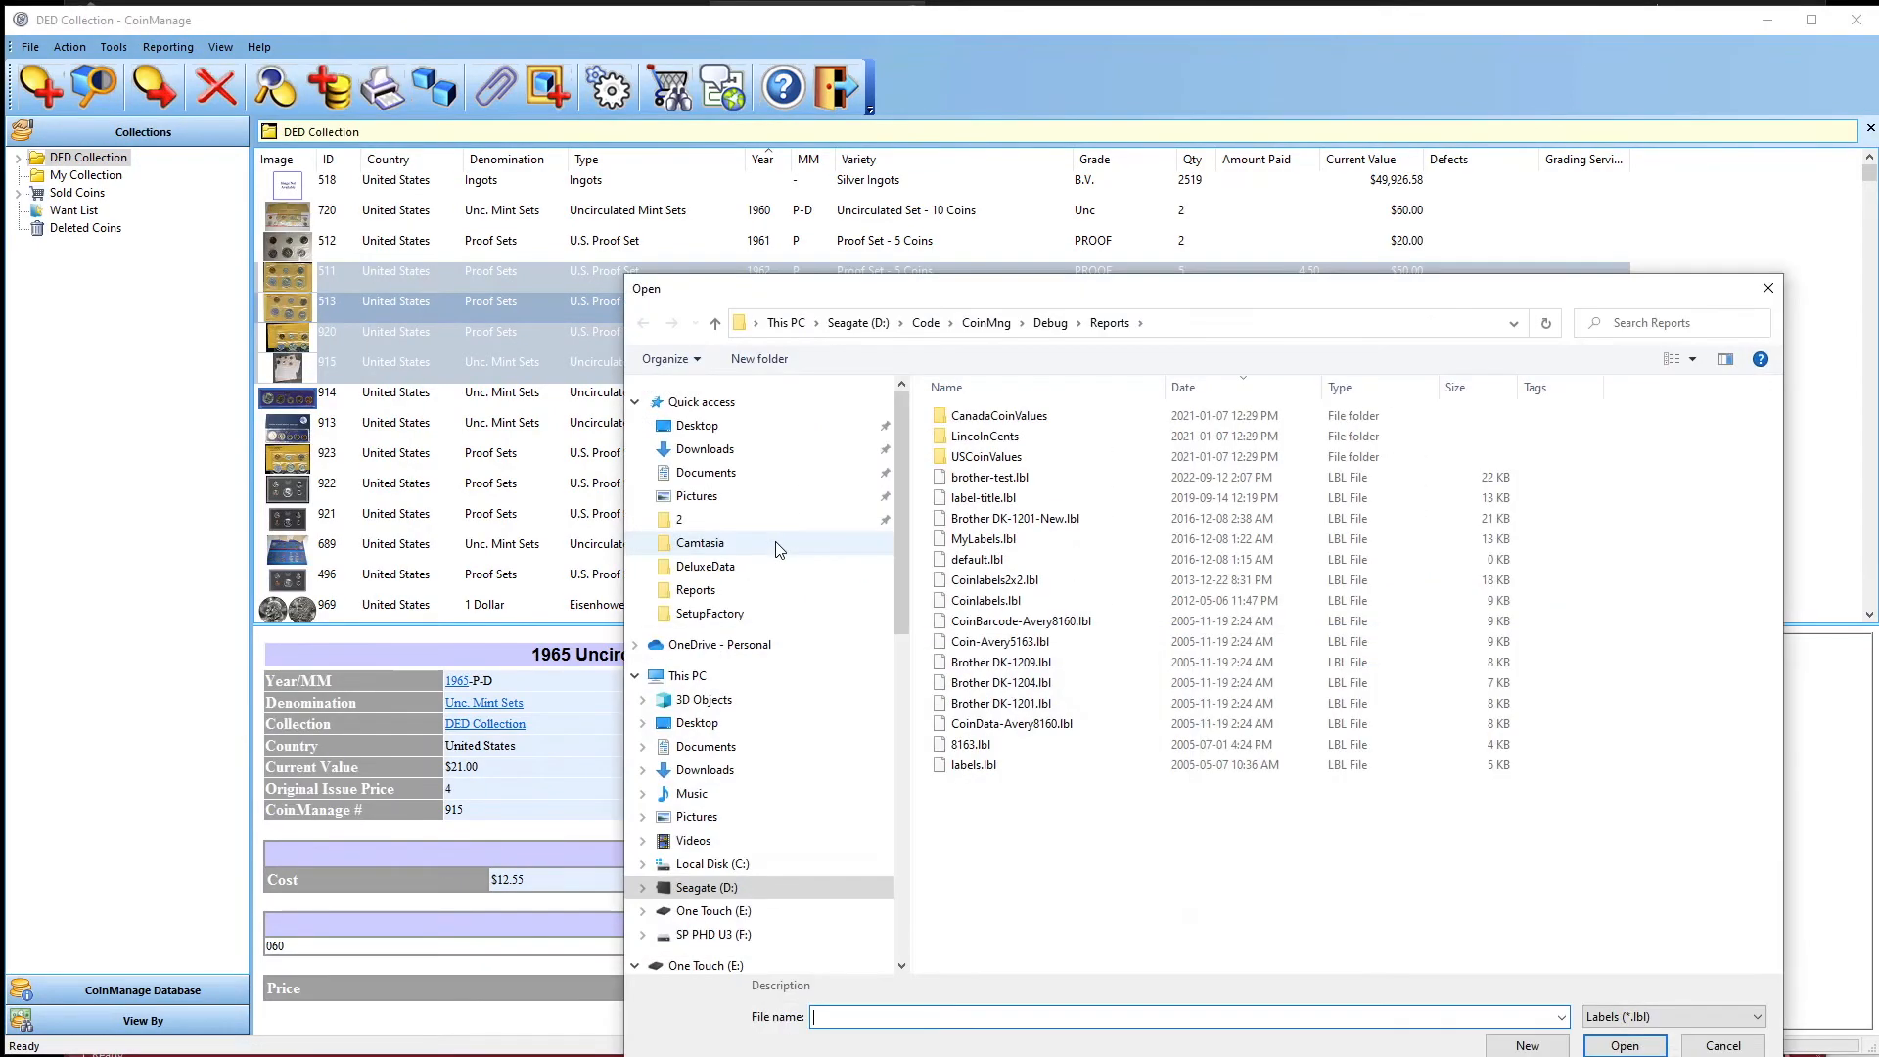
double_click(972, 483)
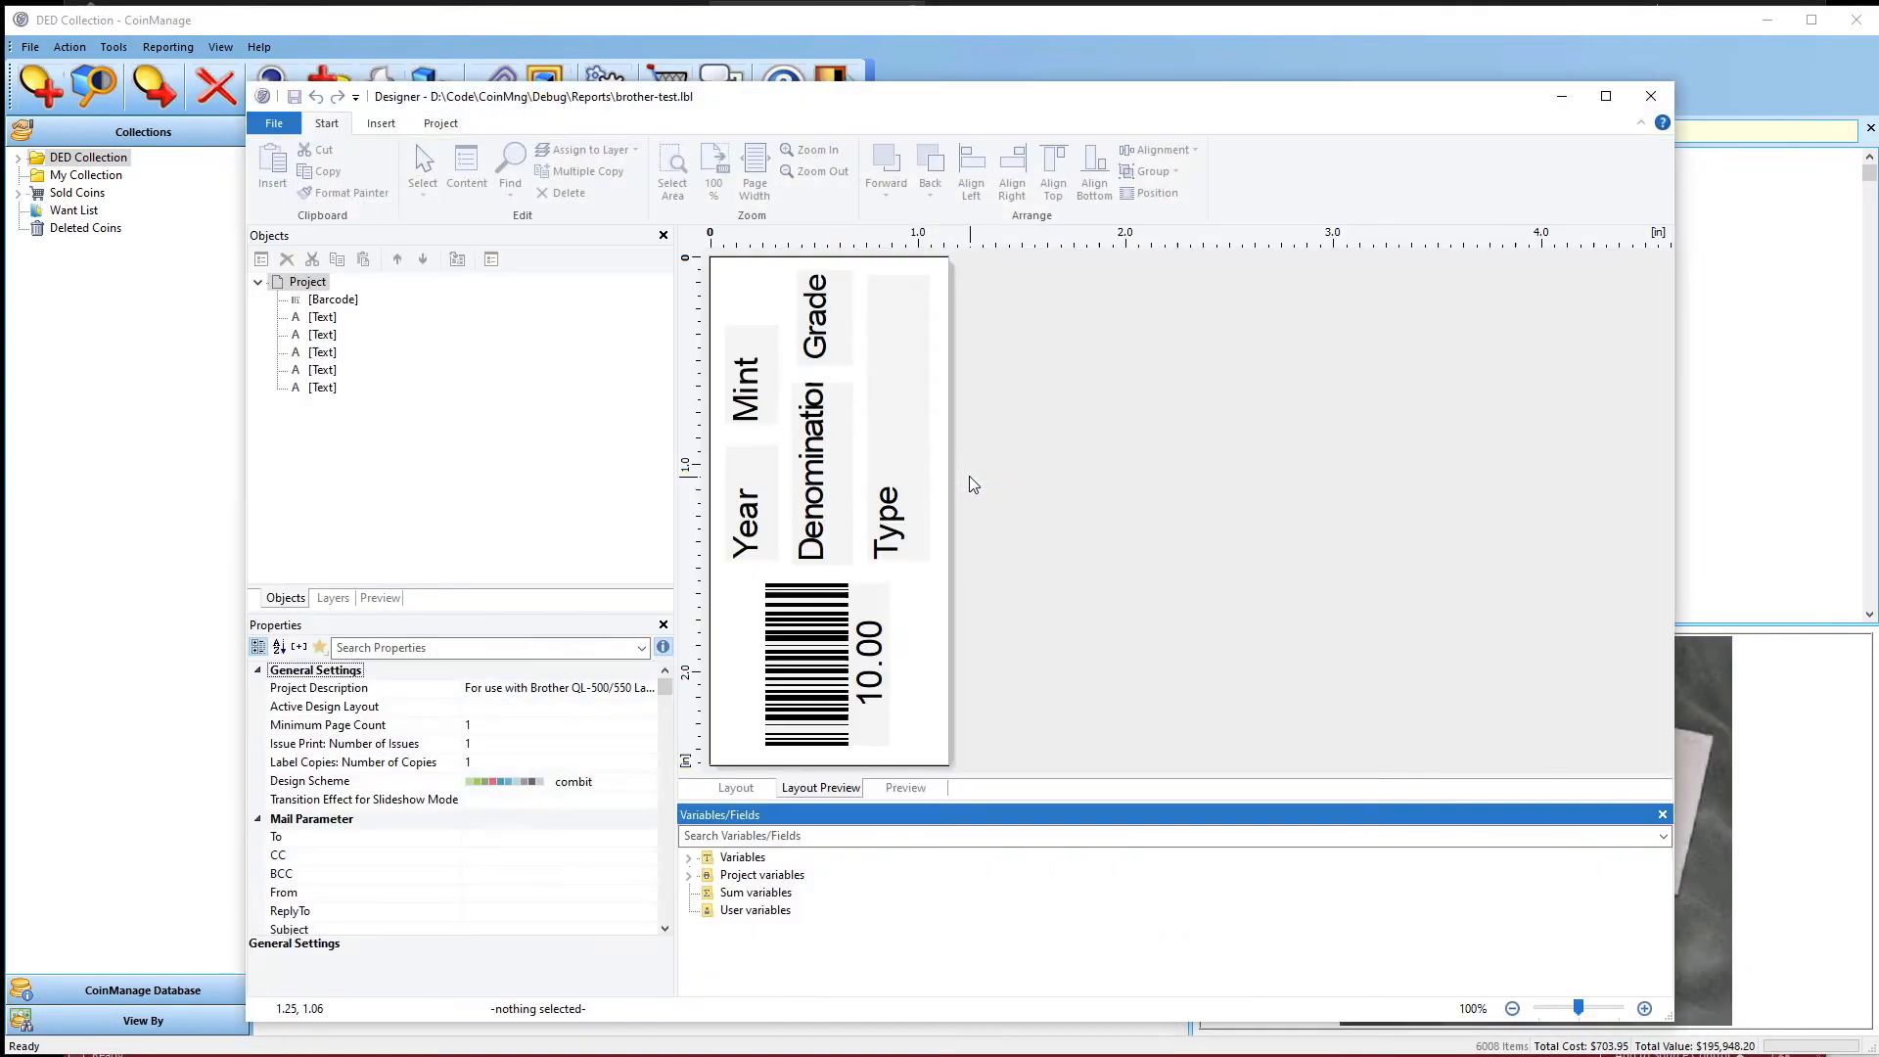
Step: Set the Show Text property of the label's barcode to No
left_click(800, 652)
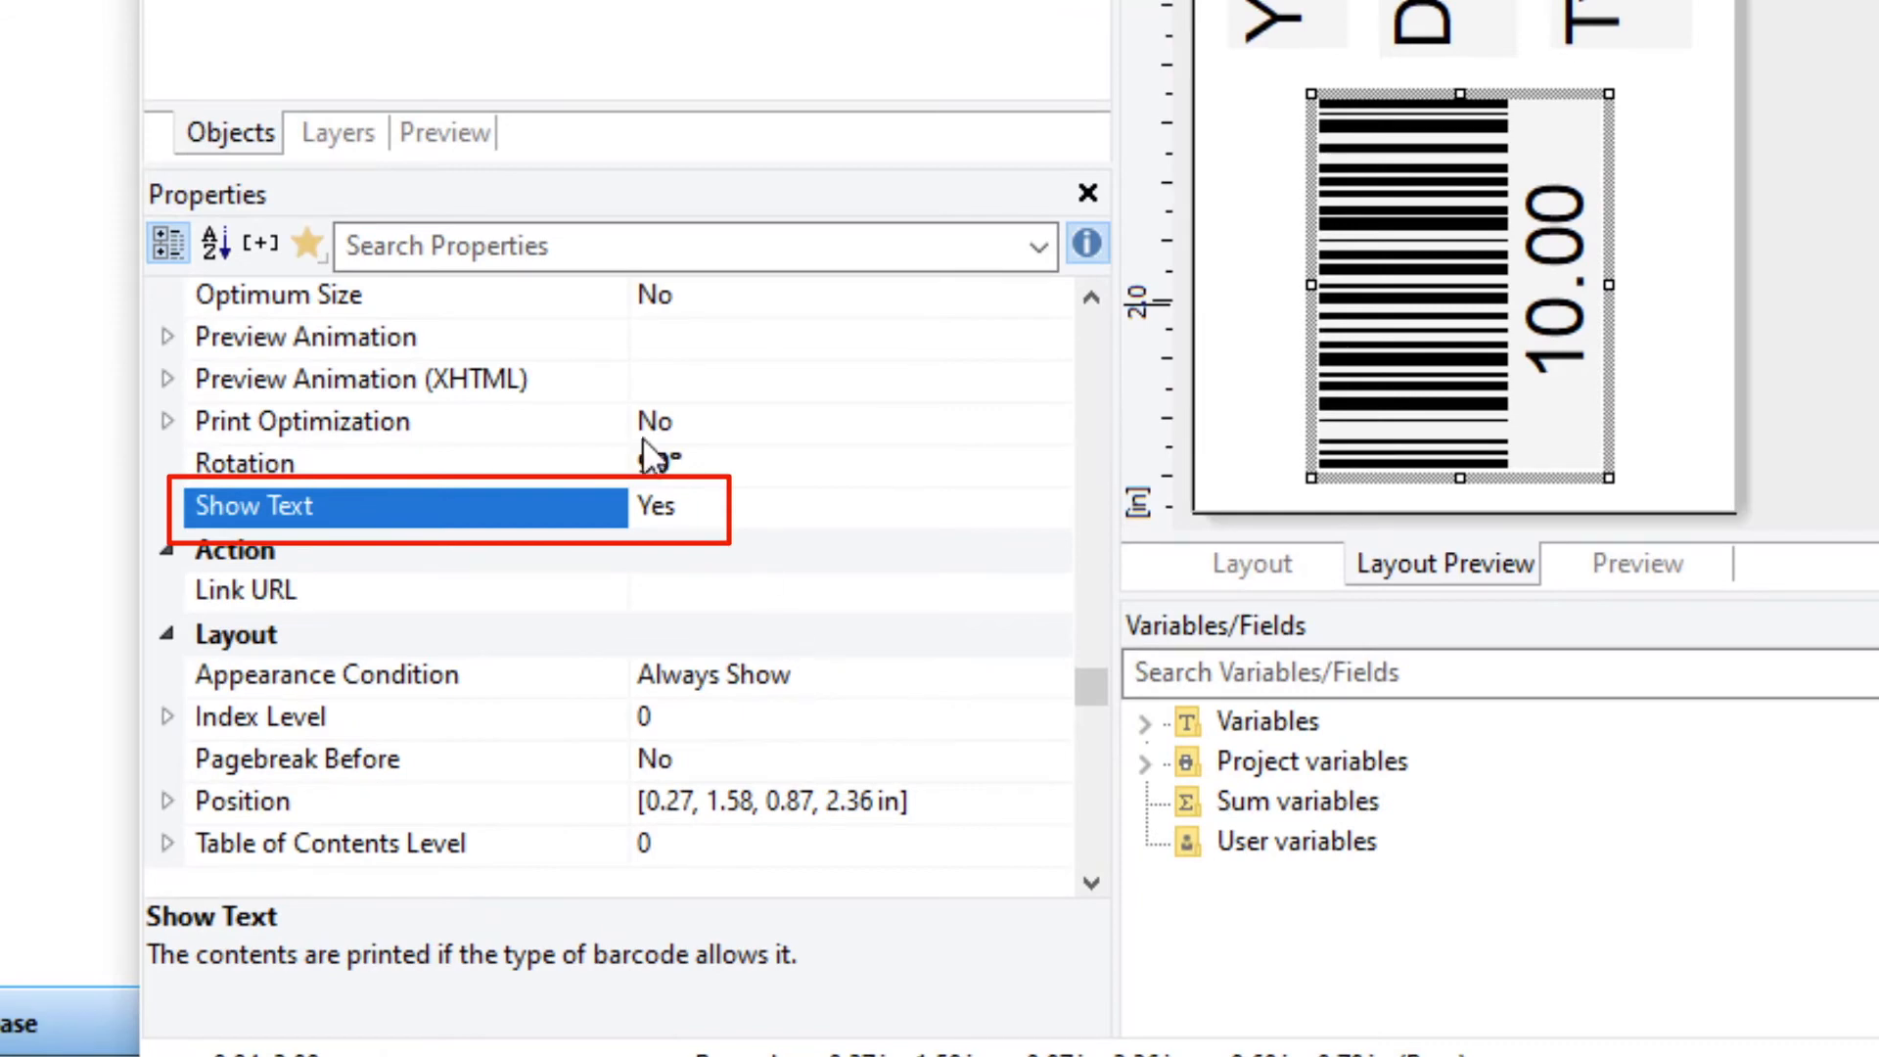
left_click(470, 474)
left_click(468, 503)
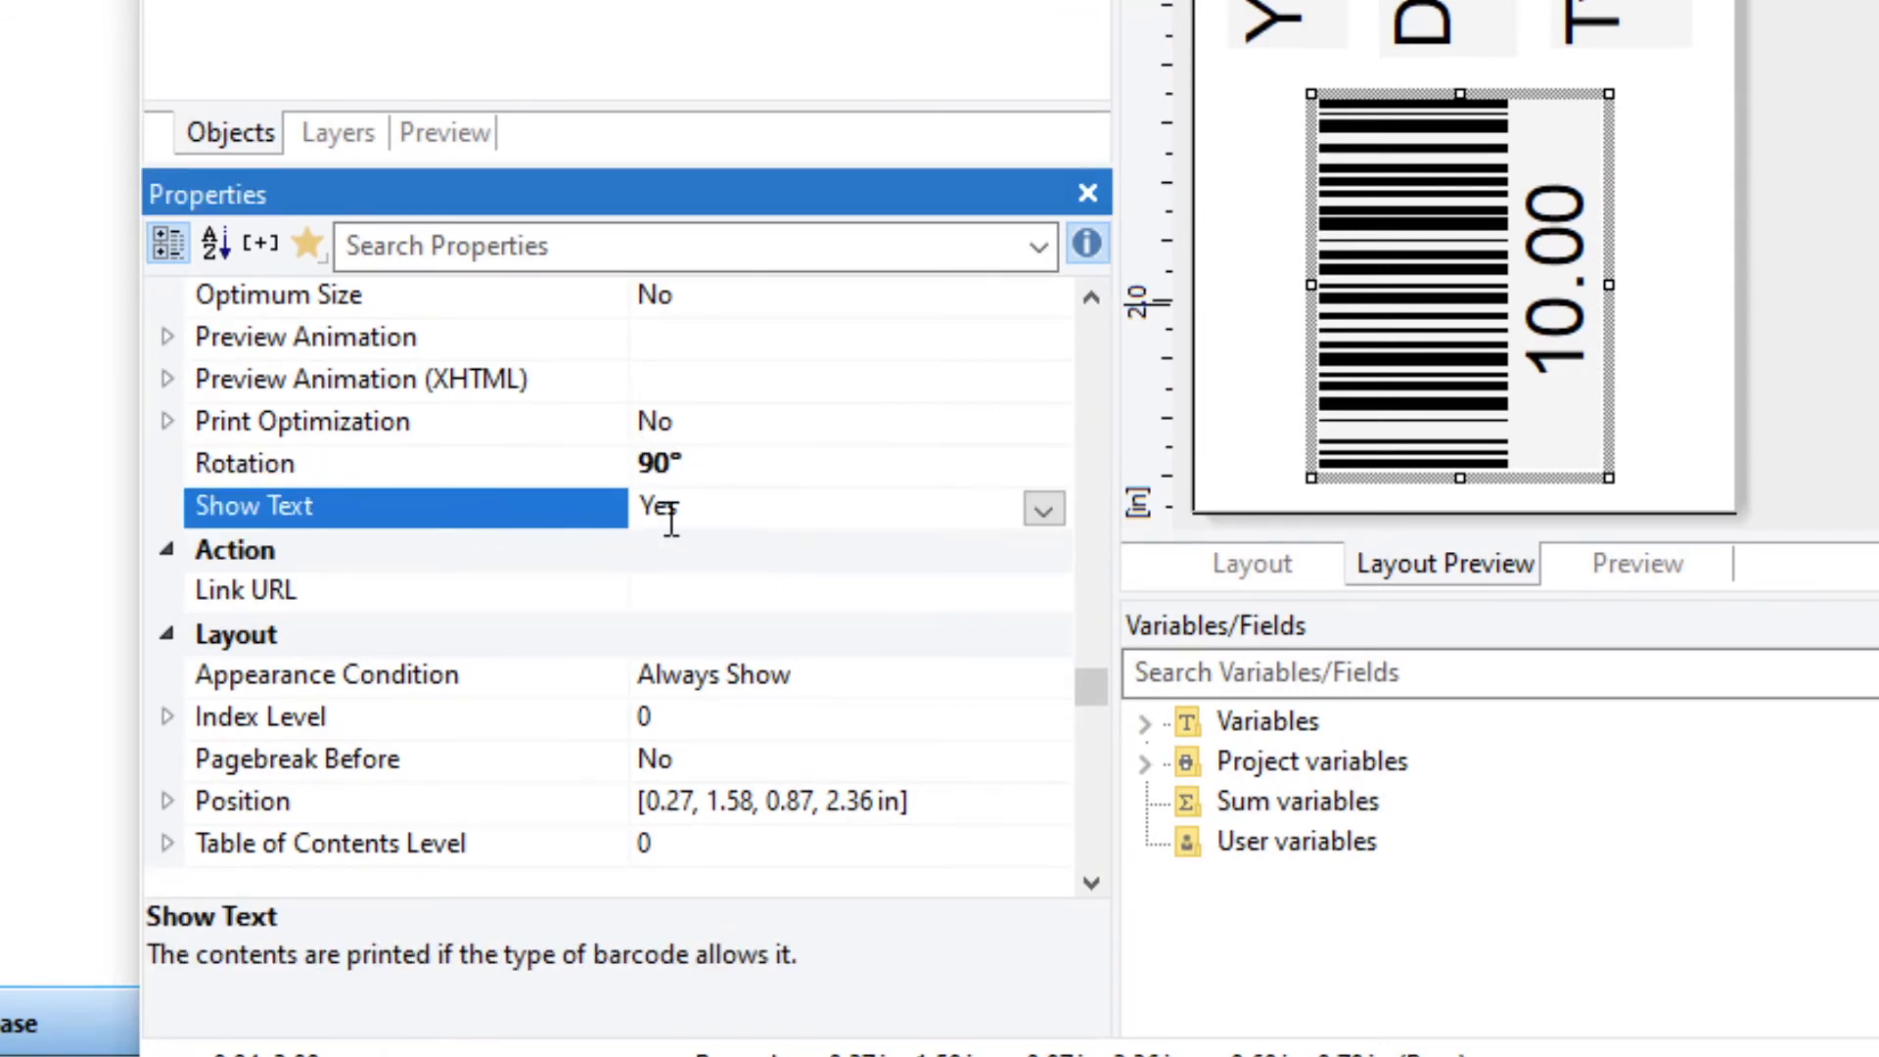
left_click(1043, 501)
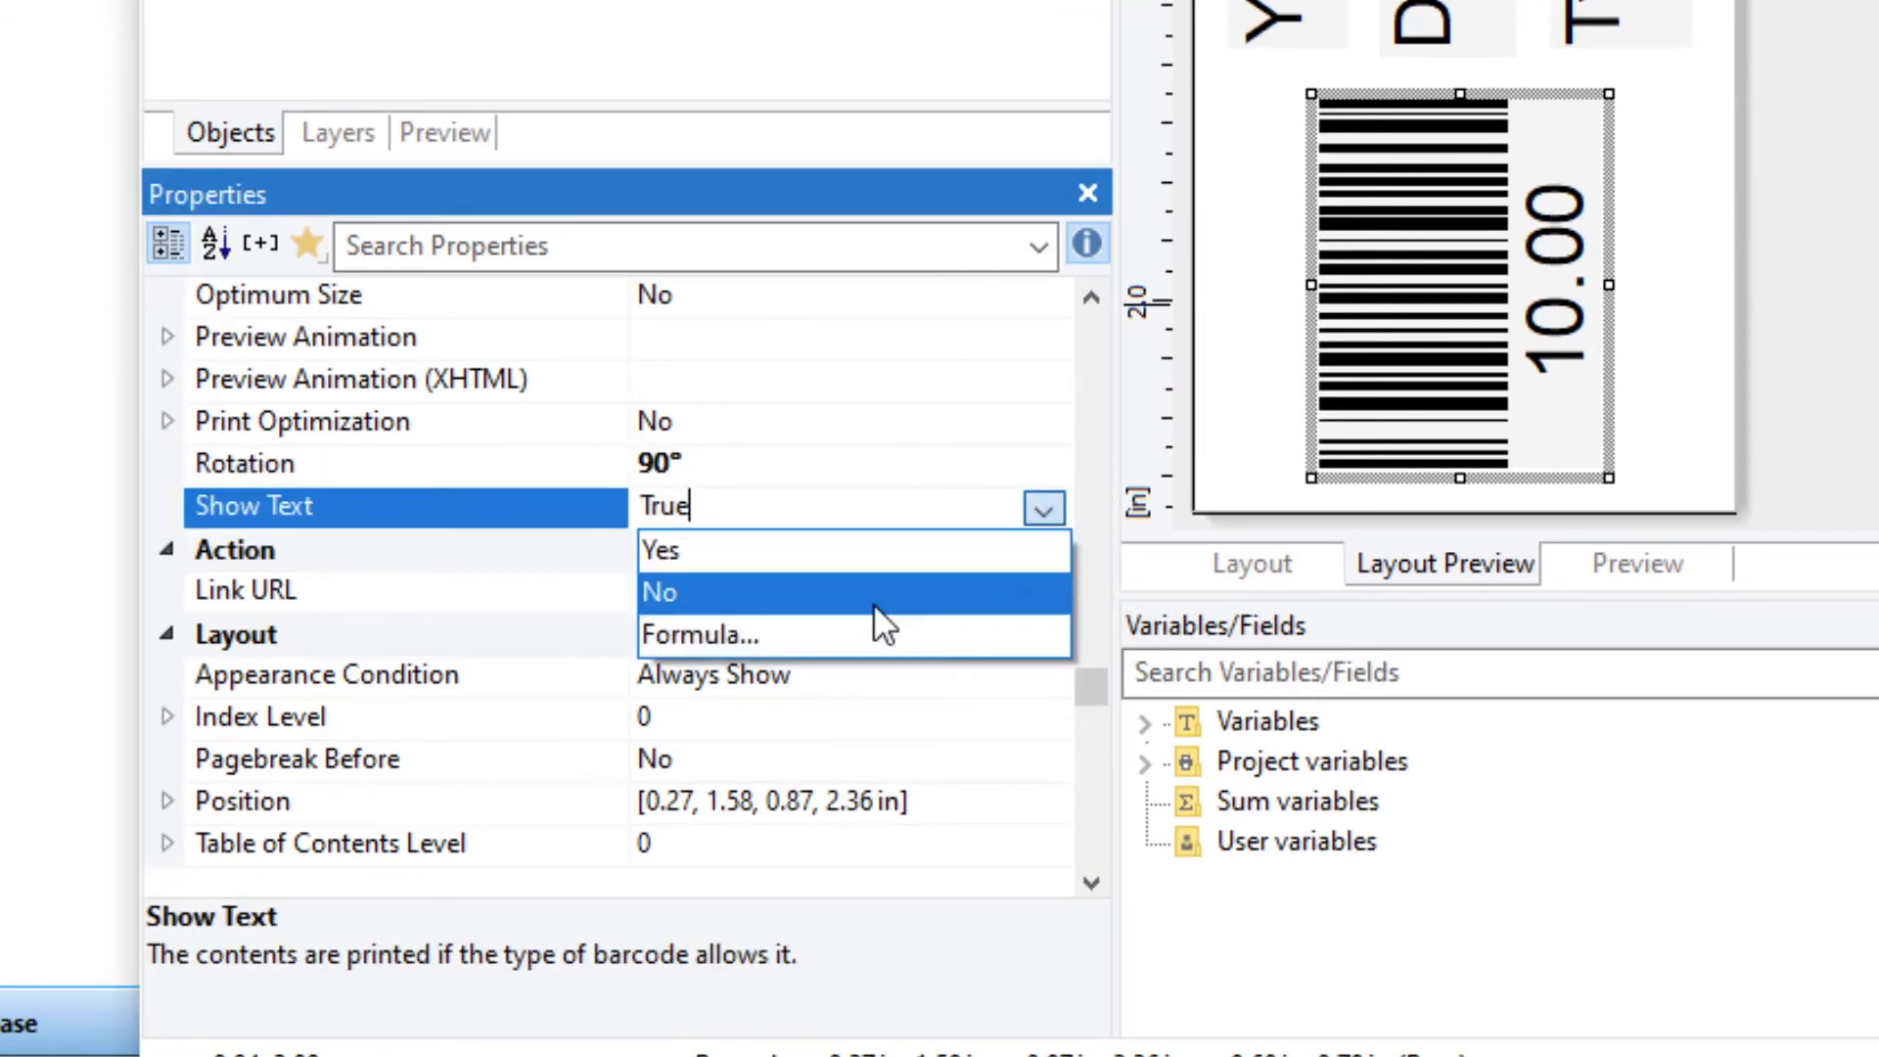
left_click(873, 602)
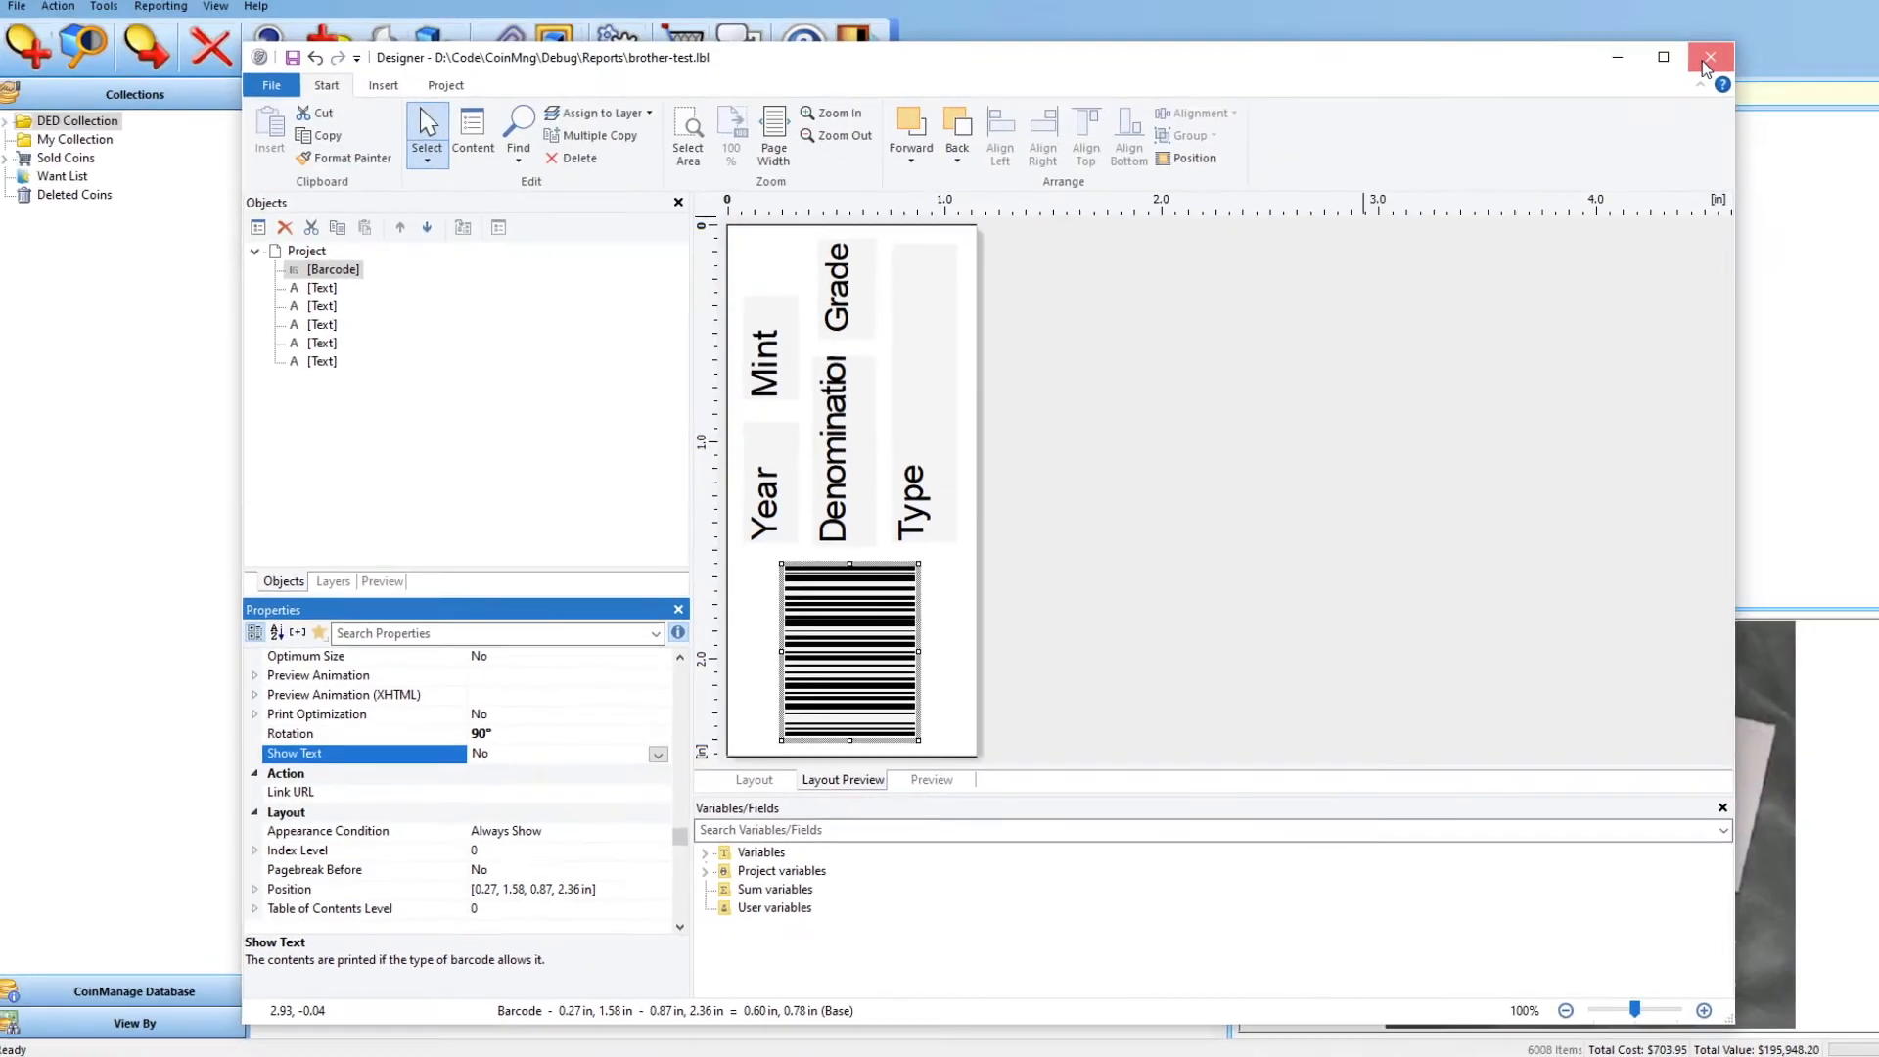
Step: Close the label designer, saving the changes to brother-test.lbl, and check the barcodes in the labels' print preview
left_click(1704, 59)
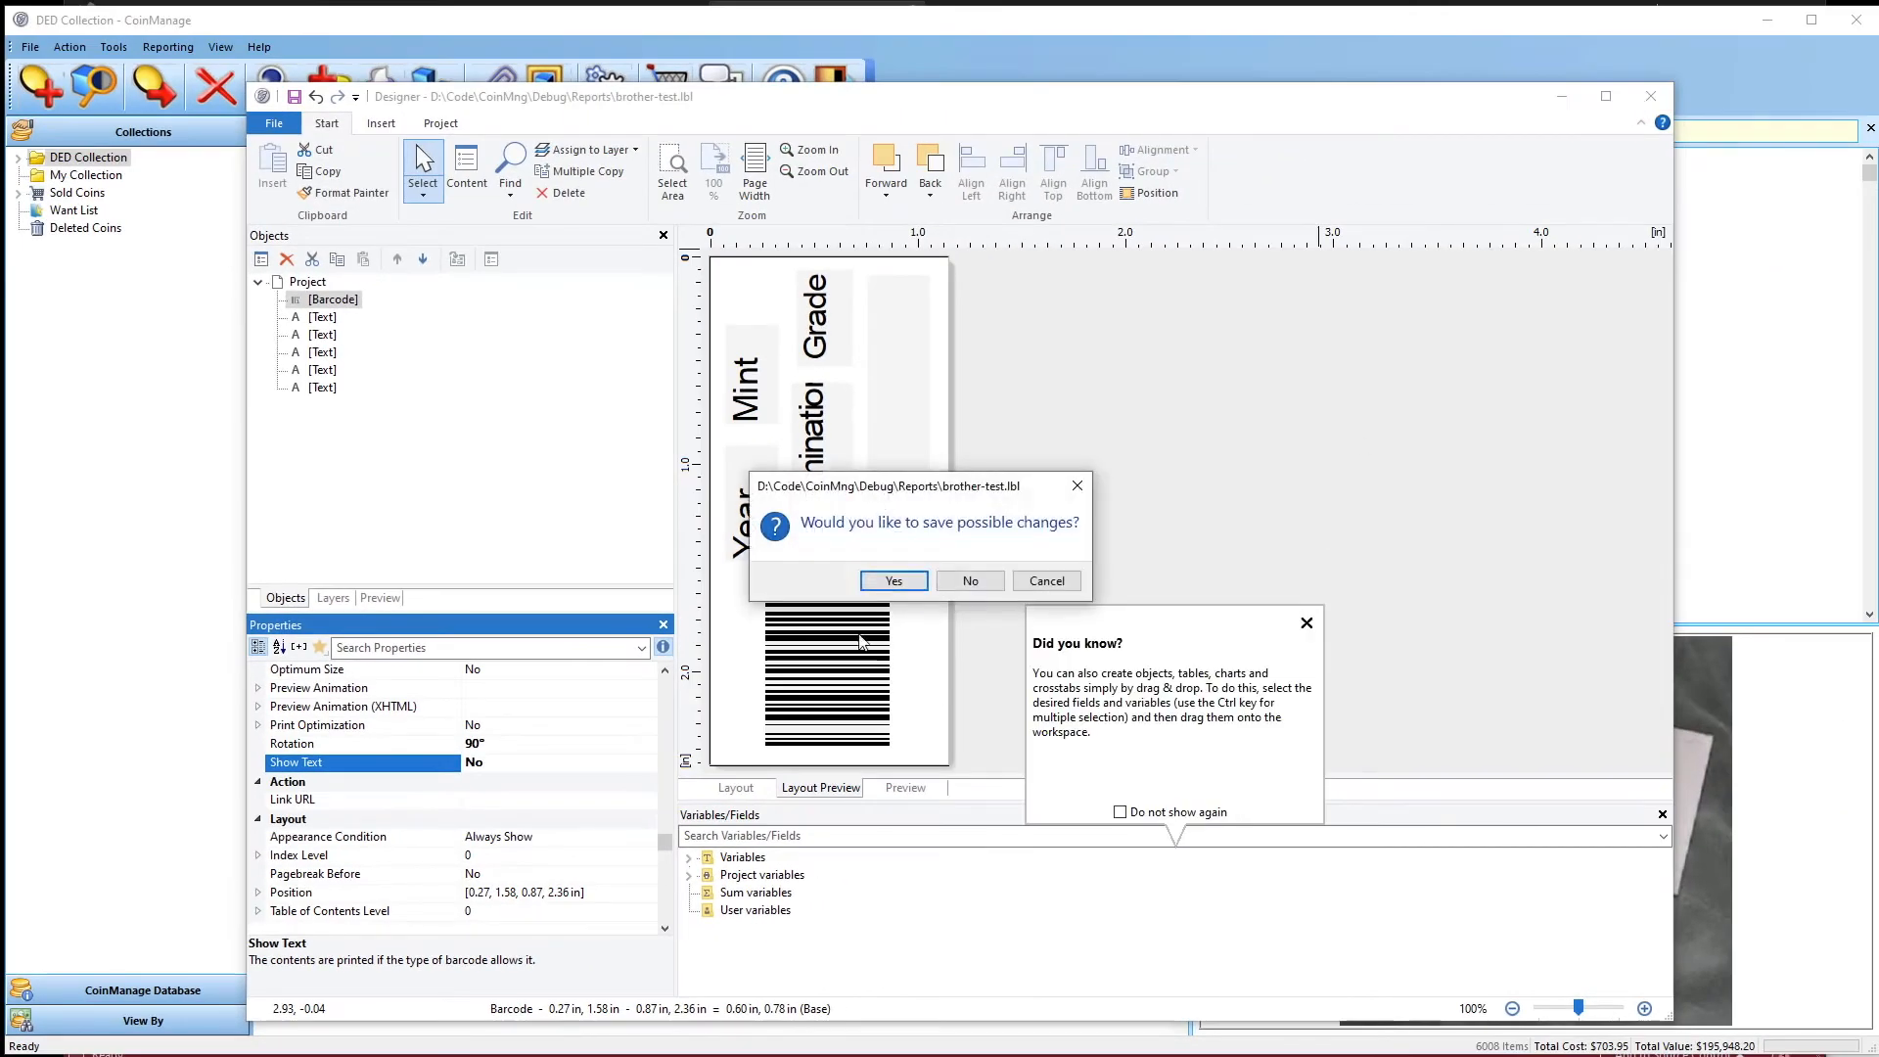
left_click(892, 581)
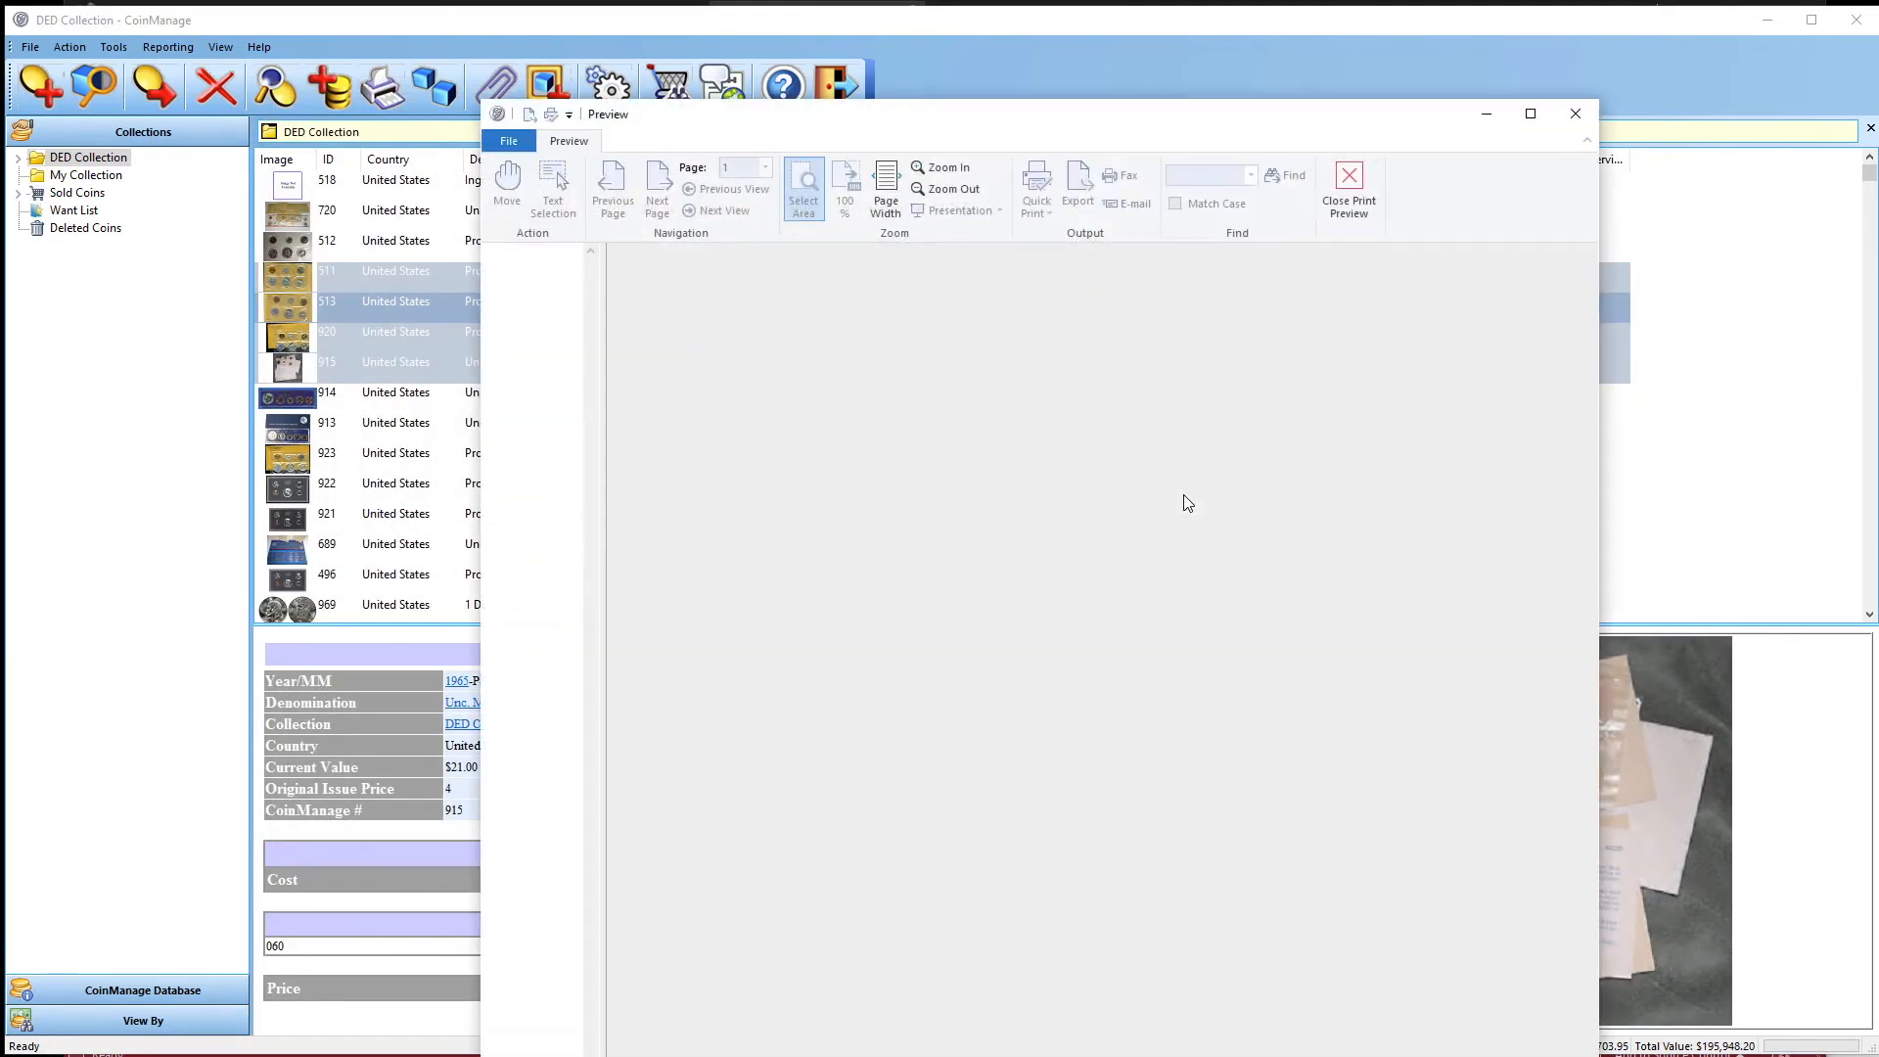
scroll(578, 538, "down", 10)
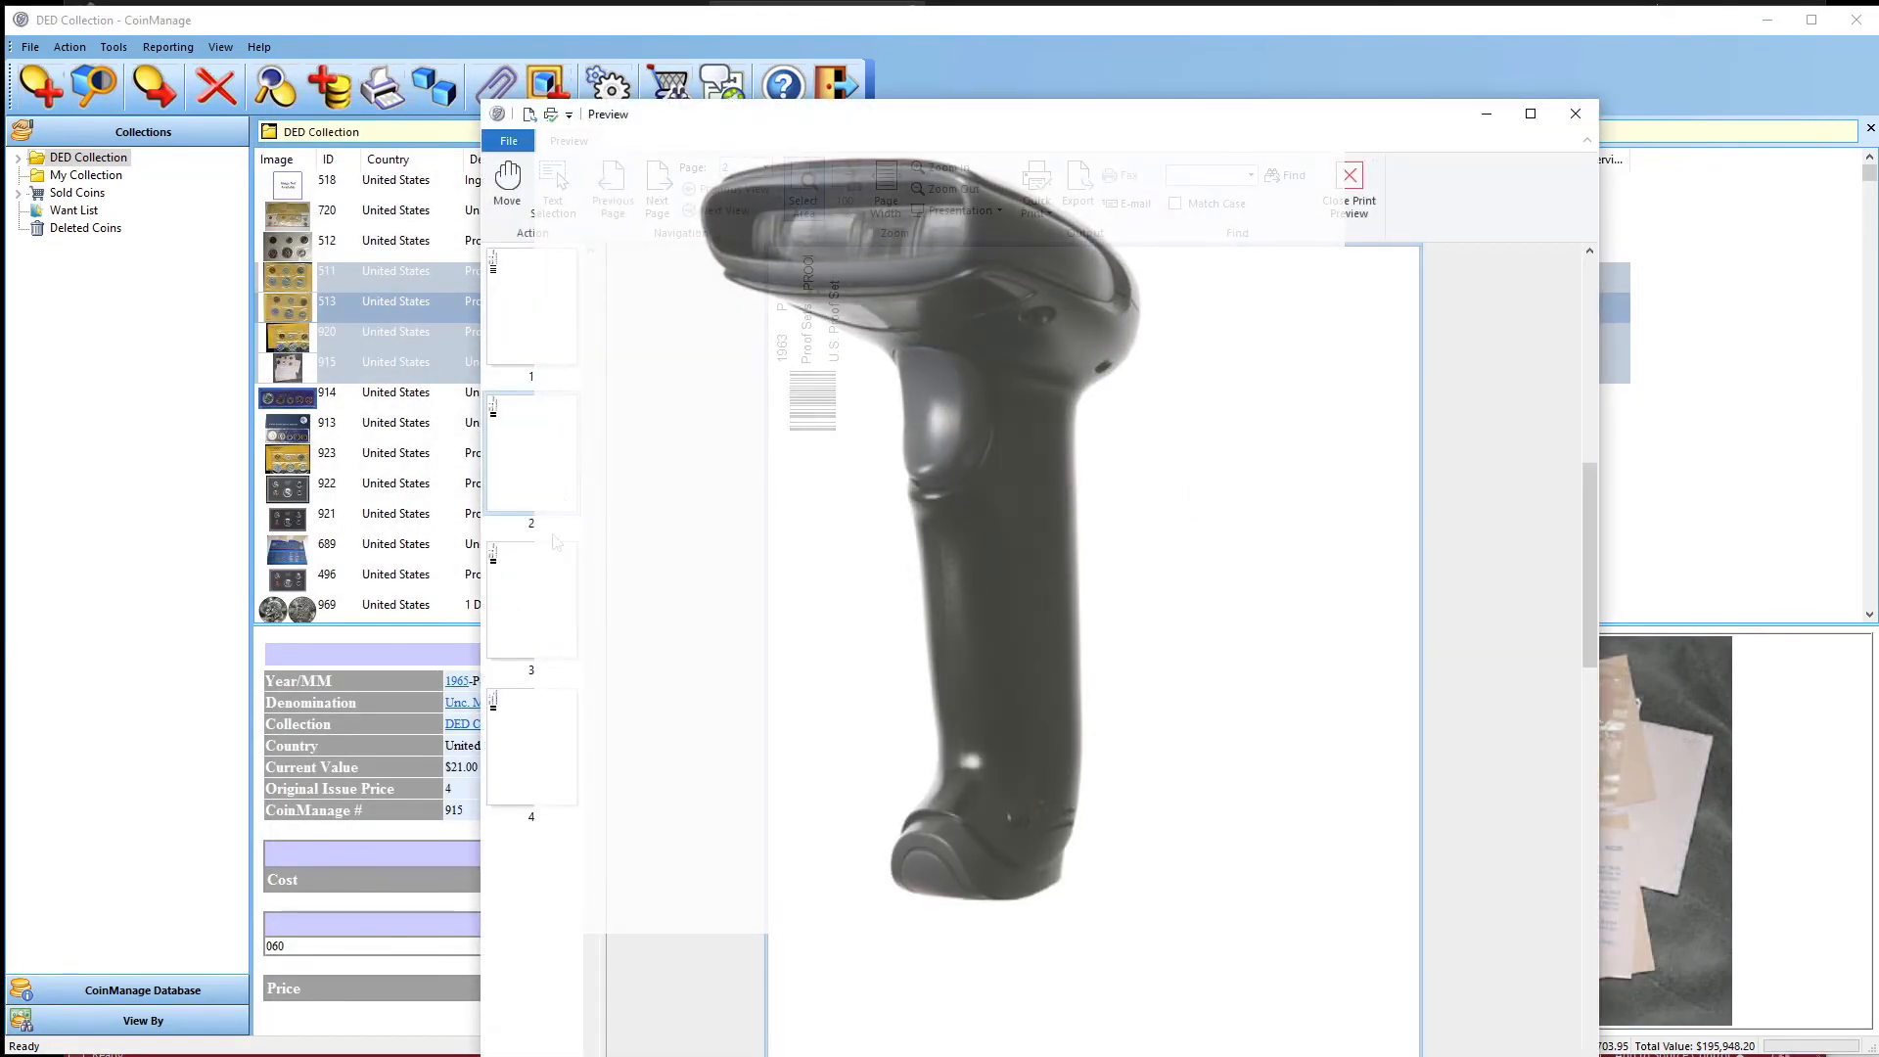